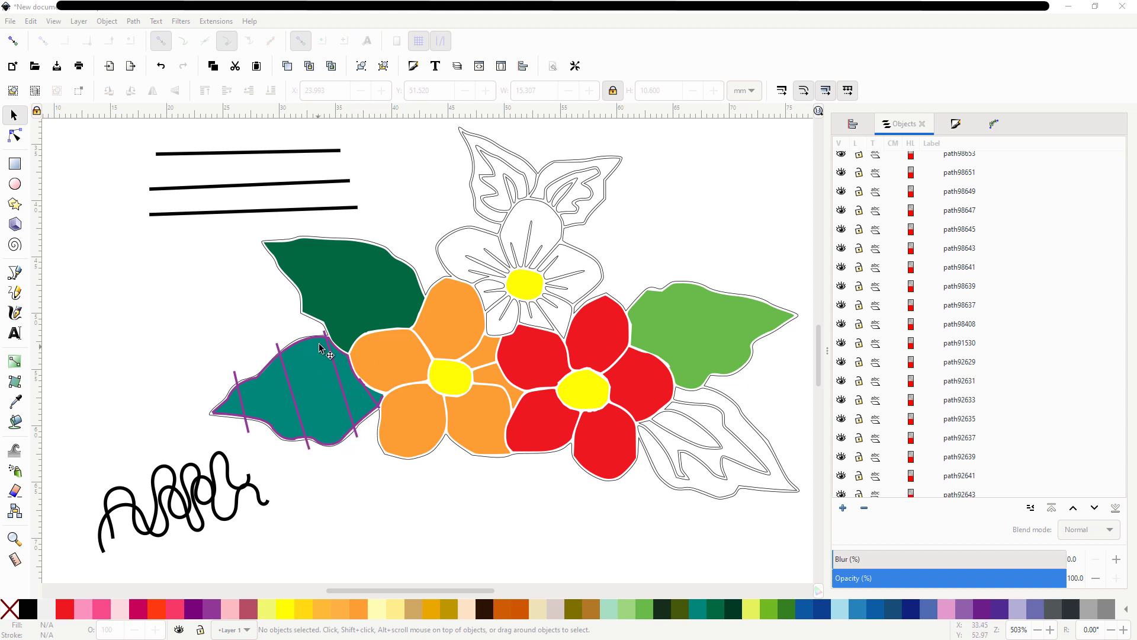
Step: Draw three stacked, nearly horizontal straight lines, the longest about 19 mm, in the empty canvas area beside the teal leaf samples
mouse_move(193, 263)
left_mouse_down()
mouse_move(292, 307)
mouse_move(667, 379)
mouse_move(910, 497)
left_mouse_up()
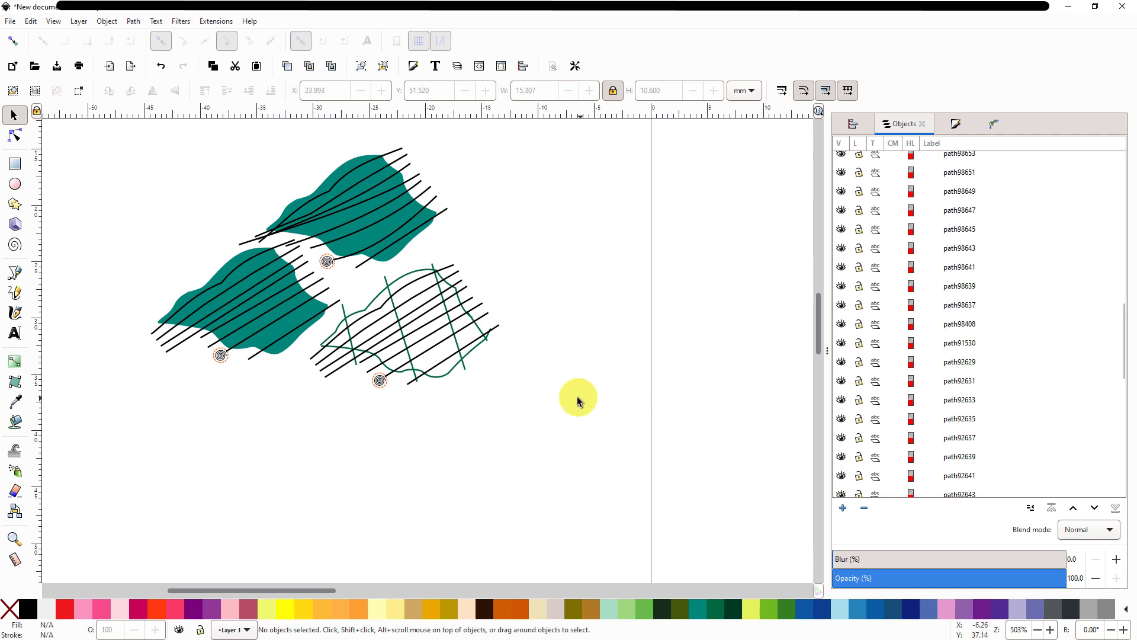
left_click_drag(579, 398, 691, 454)
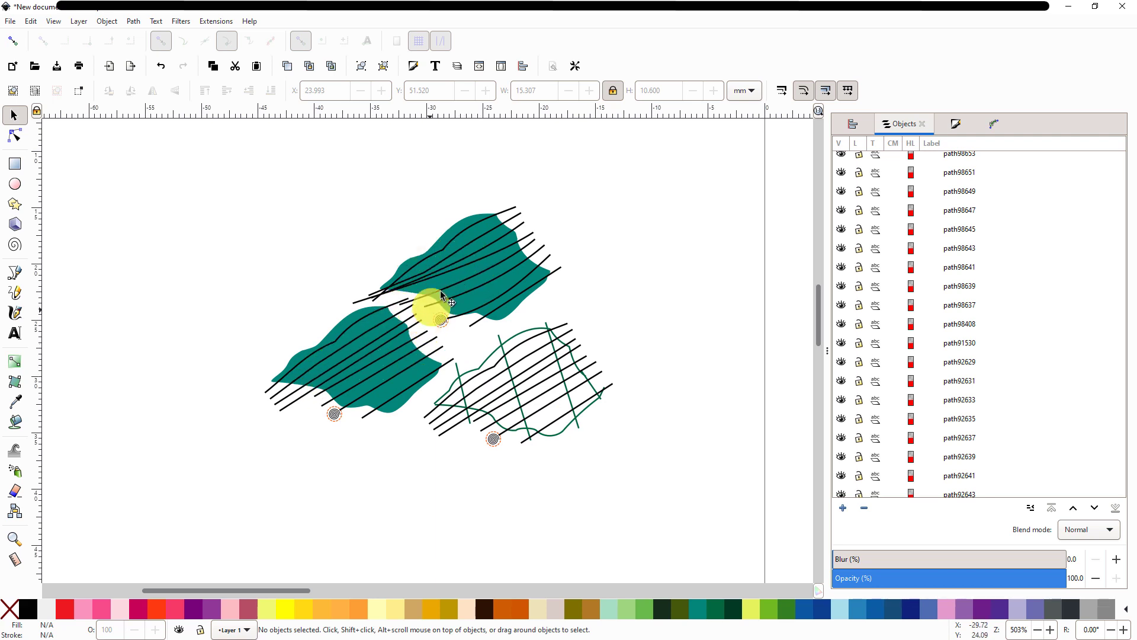
scroll(456, 261, "up", 3, "ctrl")
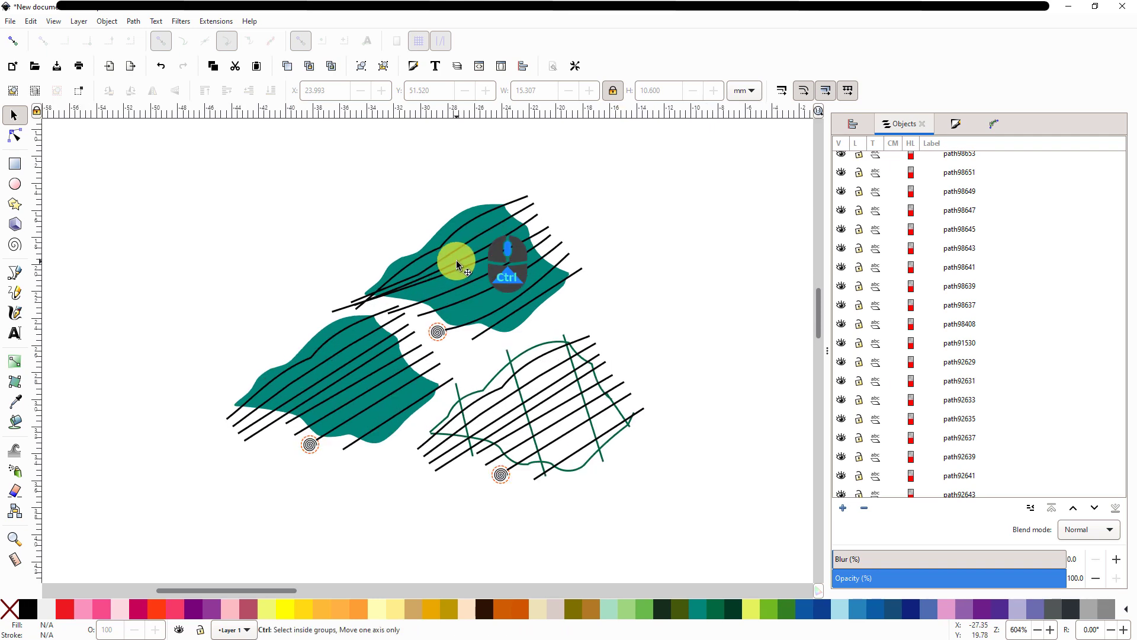
scroll(466, 369, "down", 1, "ctrl")
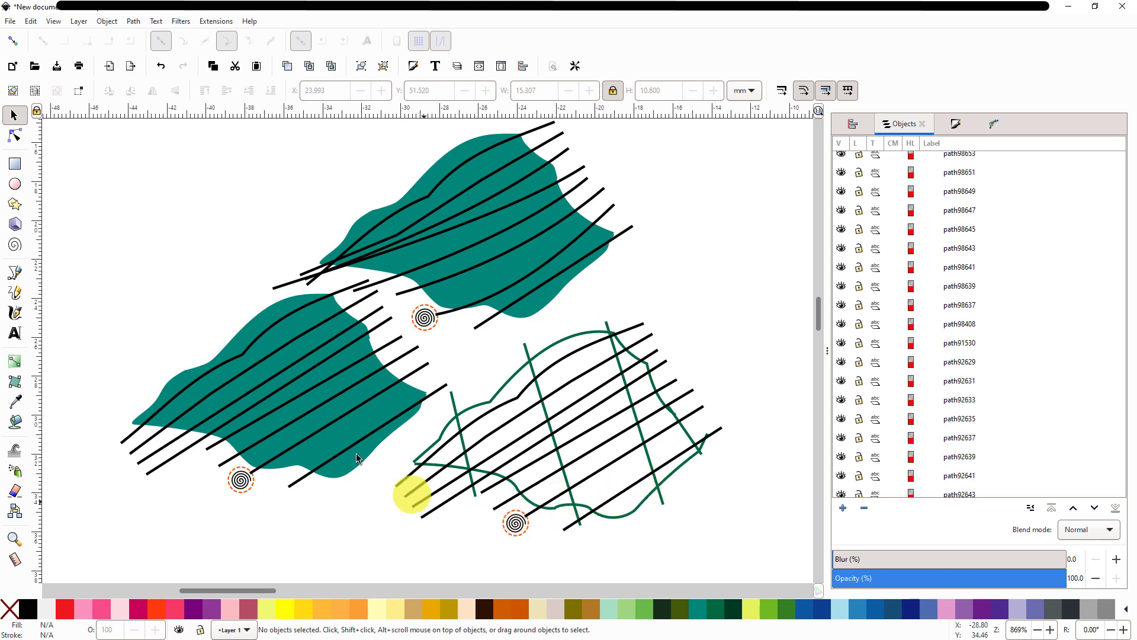
left_click_drag(261, 247, 592, 451)
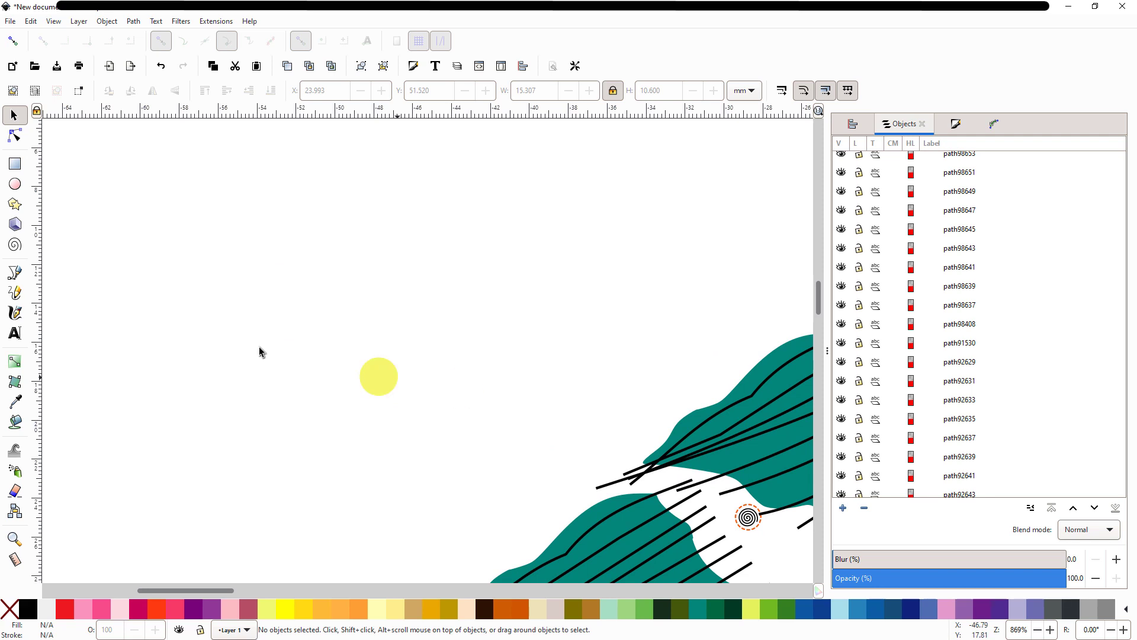
left_click(15, 273)
left_click(199, 191)
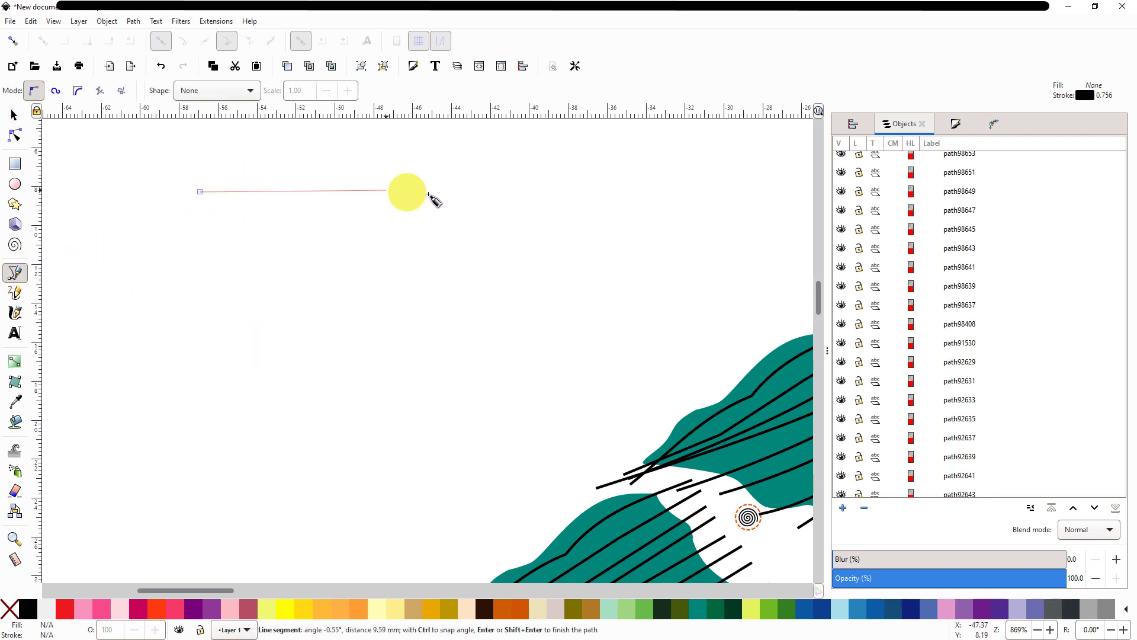
left_click(519, 192)
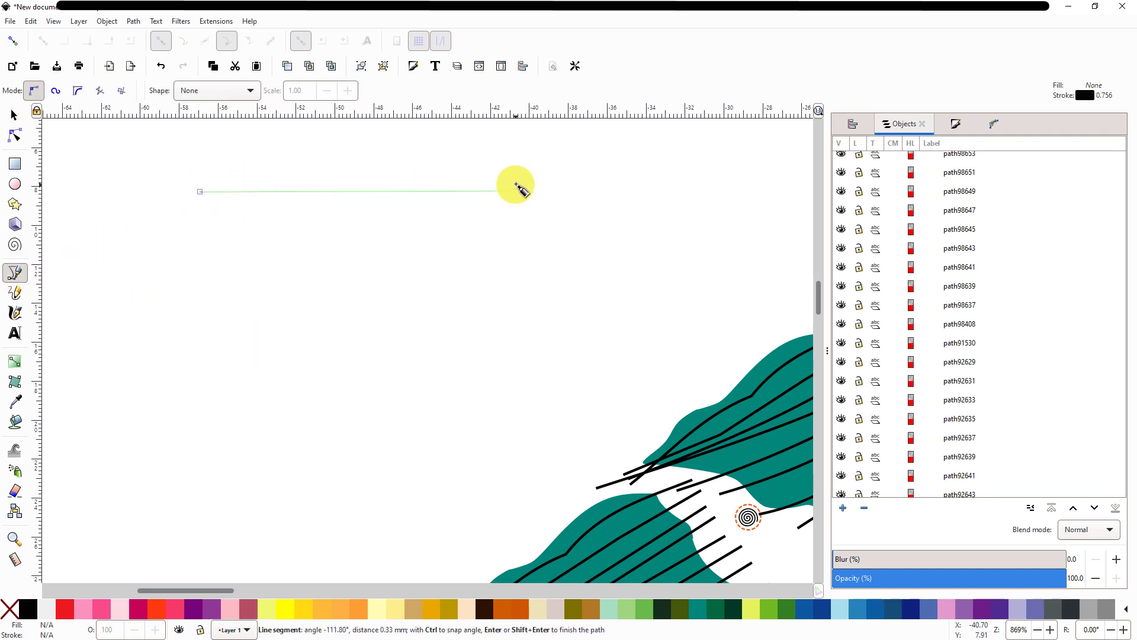
key("Return")
left_click(194, 228)
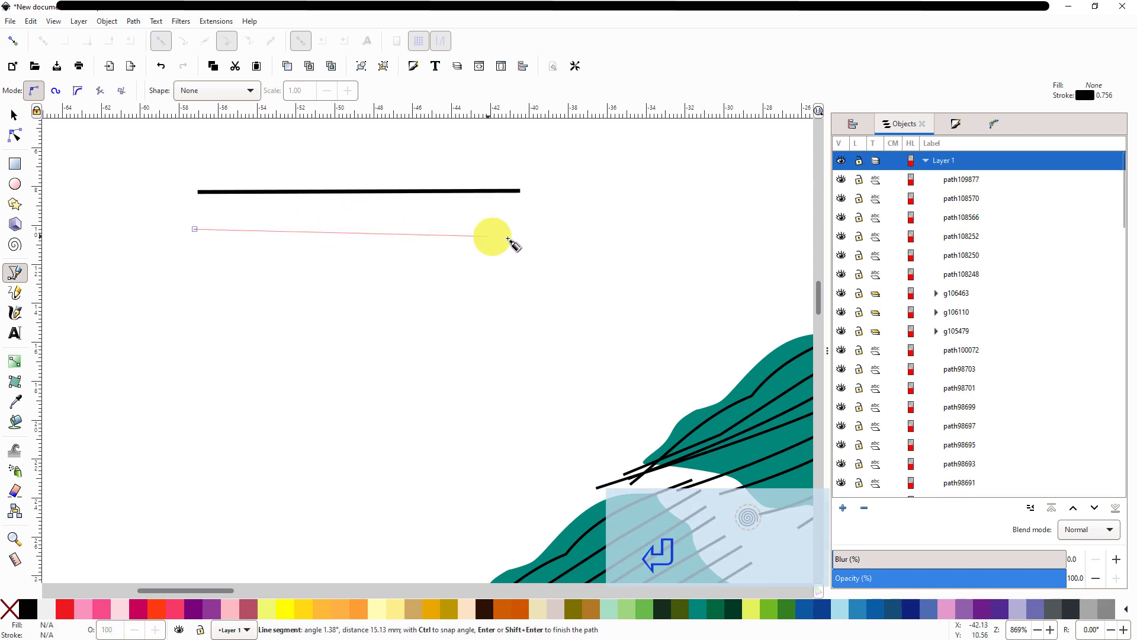
left_click(521, 230)
key("Return")
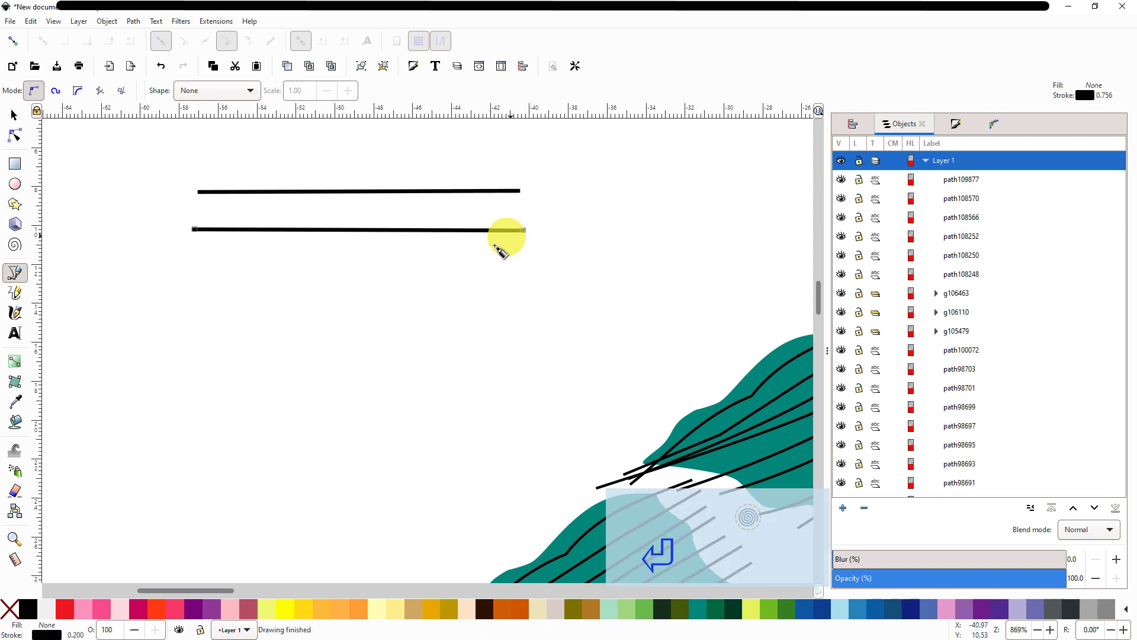
left_click(186, 276)
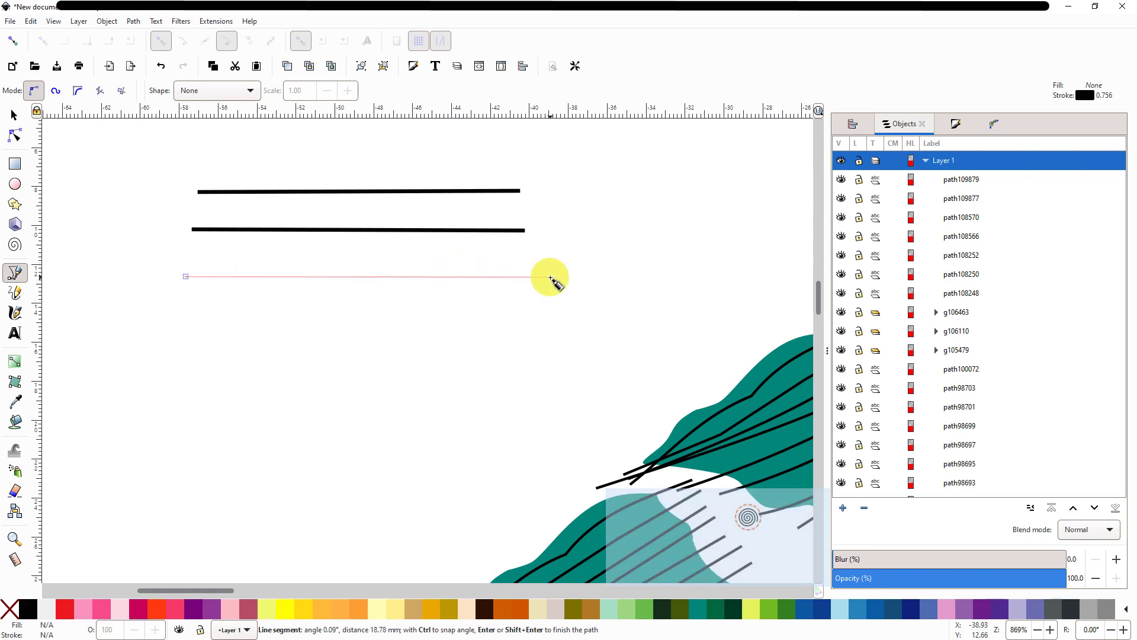
left_click(546, 277)
key("Return")
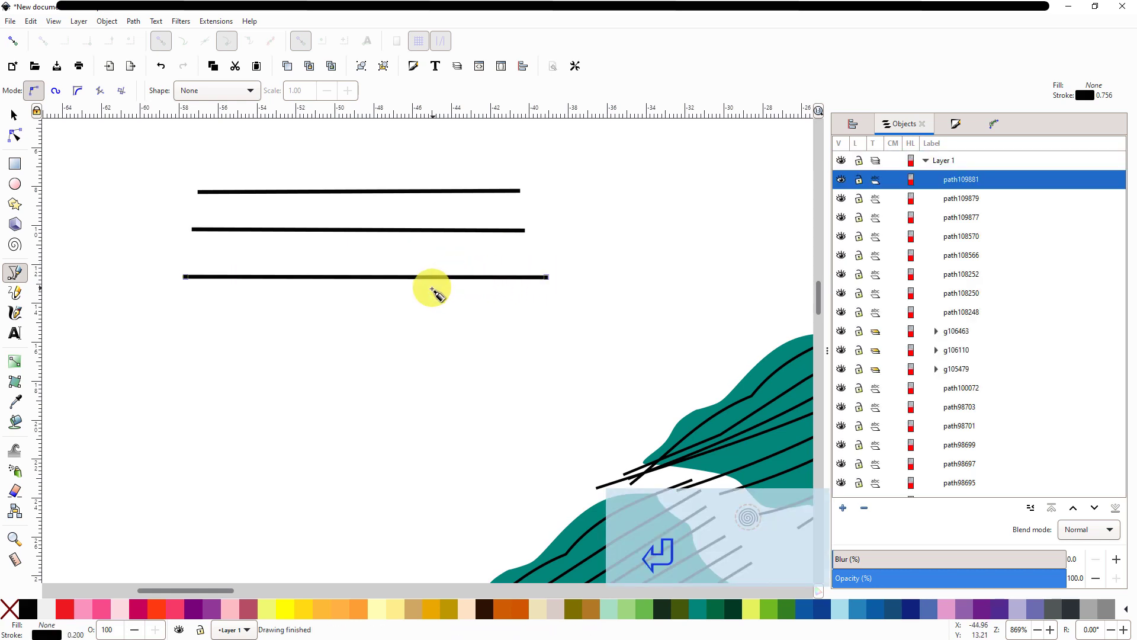
Step: Draw two freehand wavy lines below the straight lines, together spanning about 23 mm wide, with smoothing at 8.00
left_click(14, 293)
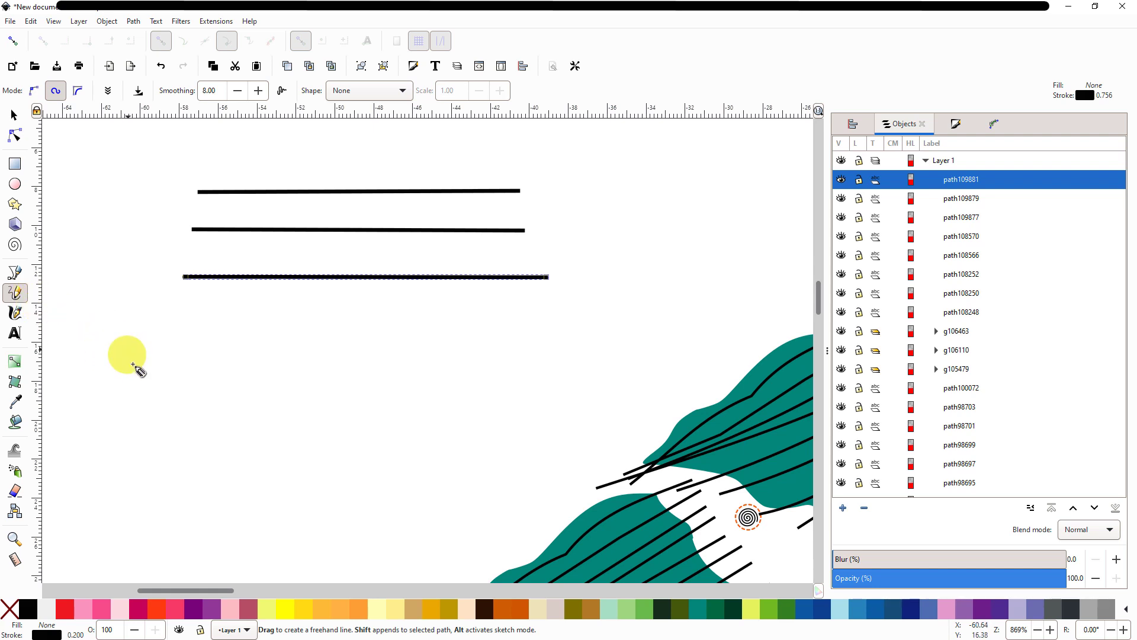
mouse_move(151, 369)
left_mouse_down()
mouse_move(244, 314)
mouse_move(239, 360)
mouse_move(291, 379)
mouse_move(329, 334)
mouse_move(342, 376)
mouse_move(423, 354)
mouse_move(447, 371)
mouse_move(475, 322)
mouse_move(503, 368)
mouse_move(546, 372)
left_mouse_up()
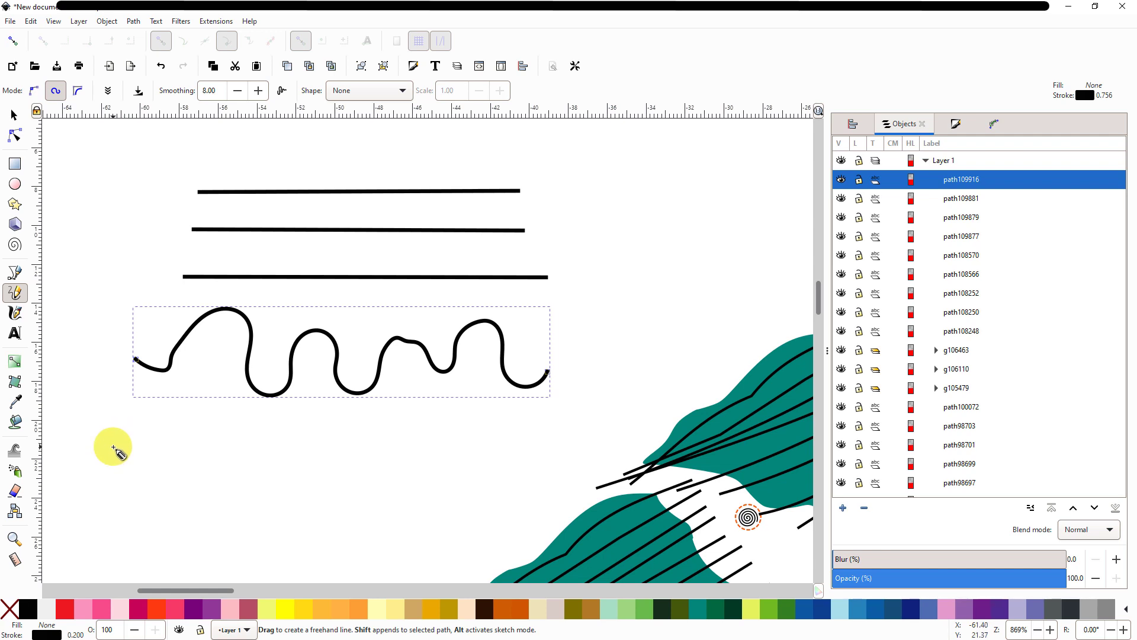
mouse_move(114, 447)
left_mouse_down()
mouse_move(184, 395)
mouse_move(198, 473)
mouse_move(258, 416)
mouse_move(267, 470)
mouse_move(313, 417)
mouse_move(323, 466)
mouse_move(338, 466)
mouse_move(362, 427)
mouse_move(369, 460)
mouse_move(389, 462)
mouse_move(414, 419)
mouse_move(428, 469)
mouse_move(450, 429)
mouse_move(465, 468)
mouse_move(487, 419)
mouse_move(495, 463)
mouse_move(516, 422)
left_mouse_up()
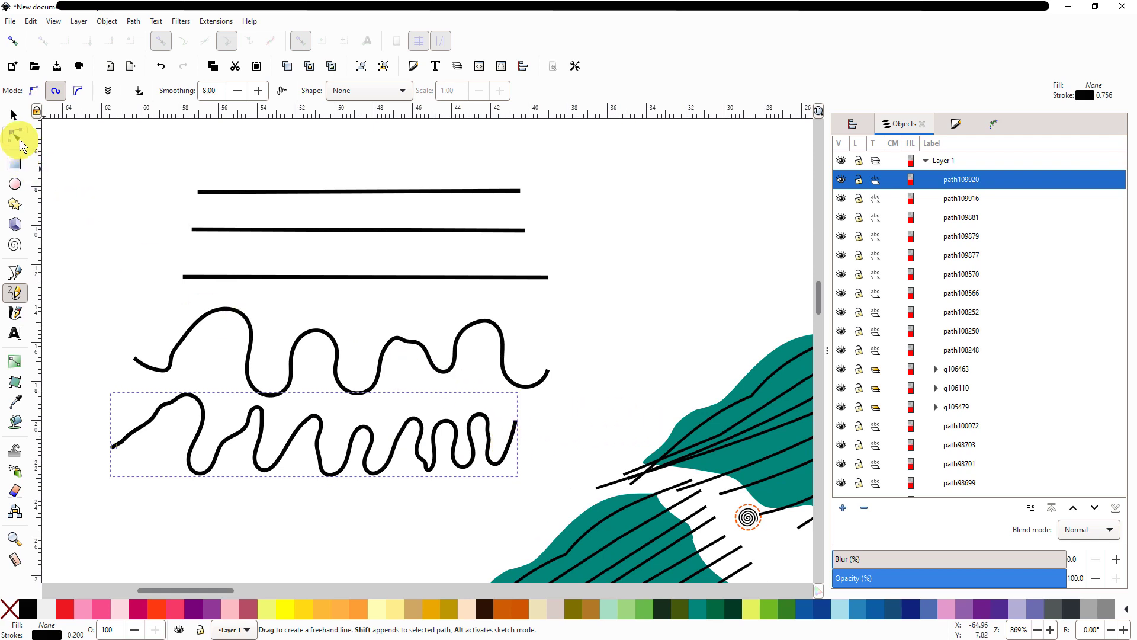
Step: Combine the three straight lines into a single path
left_click(15, 116)
left_click_drag(141, 166, 579, 297)
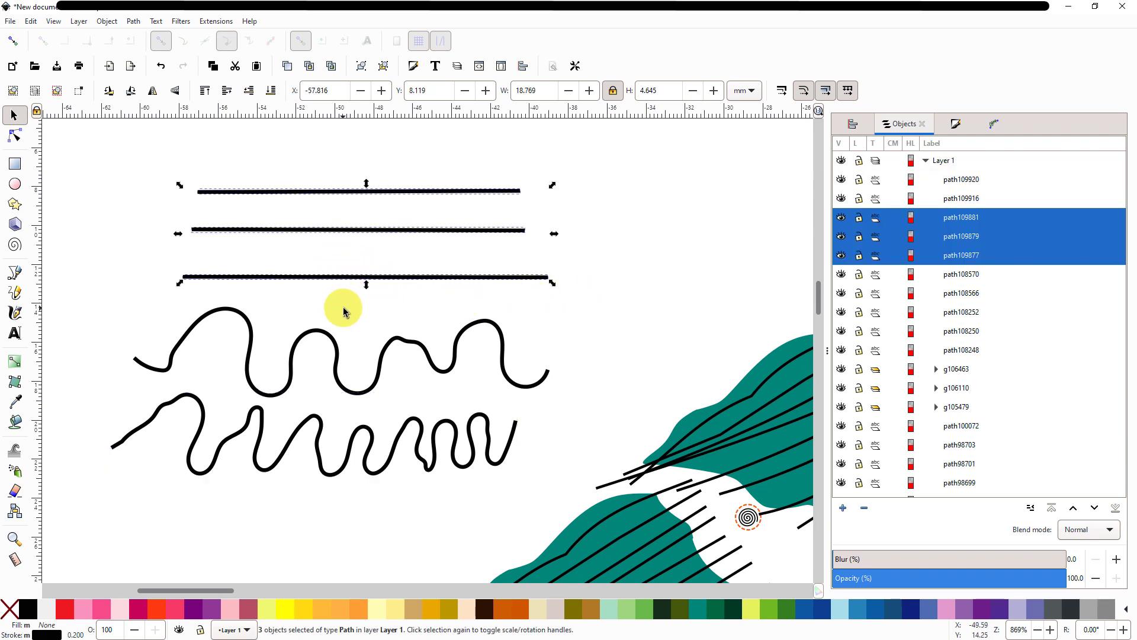
left_click(136, 23)
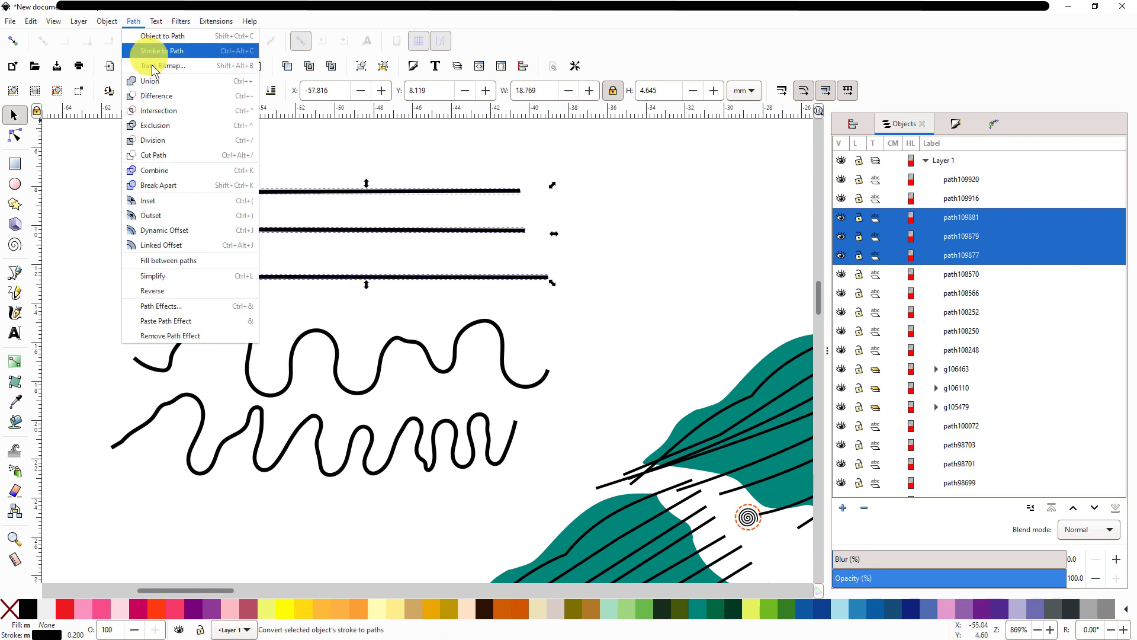
left_click(207, 172)
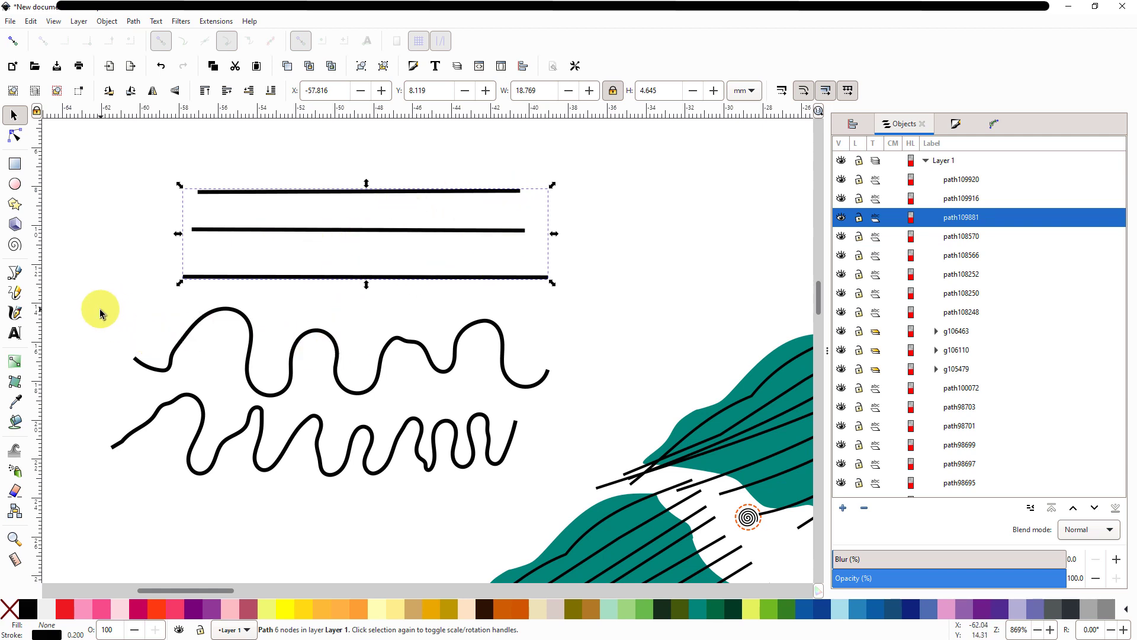
Step: Combine the two wavy lines into a single path
mouse_move(98, 308)
left_mouse_down()
mouse_move(532, 339)
mouse_move(568, 435)
mouse_move(567, 476)
left_mouse_up()
mouse_move(89, 291)
left_mouse_down()
mouse_move(551, 340)
mouse_move(574, 498)
left_mouse_up()
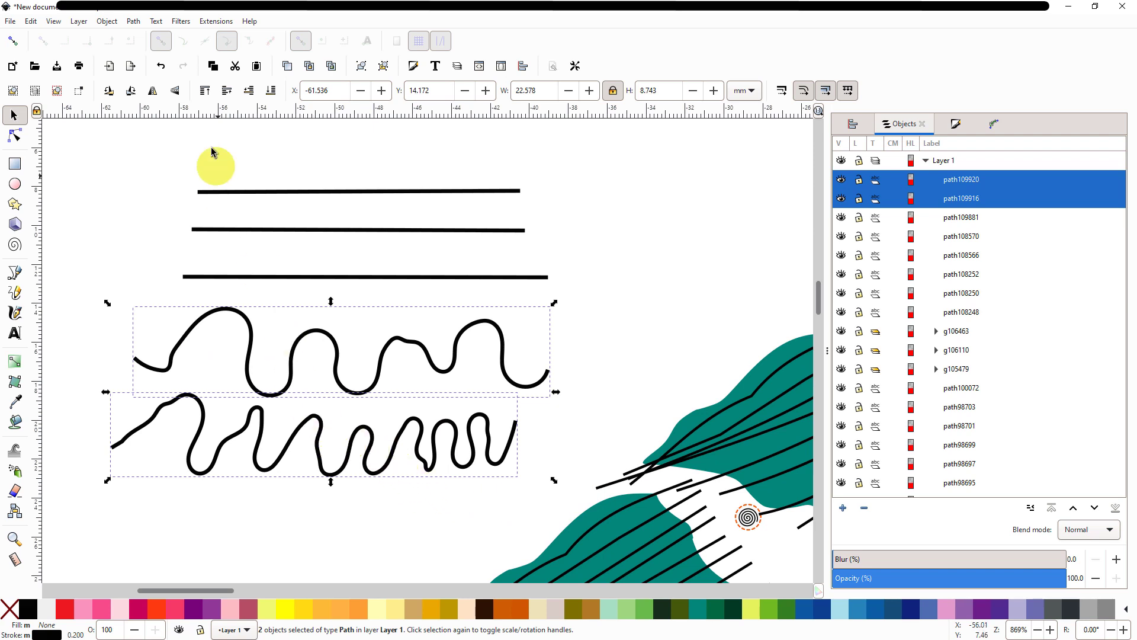
left_click(134, 22)
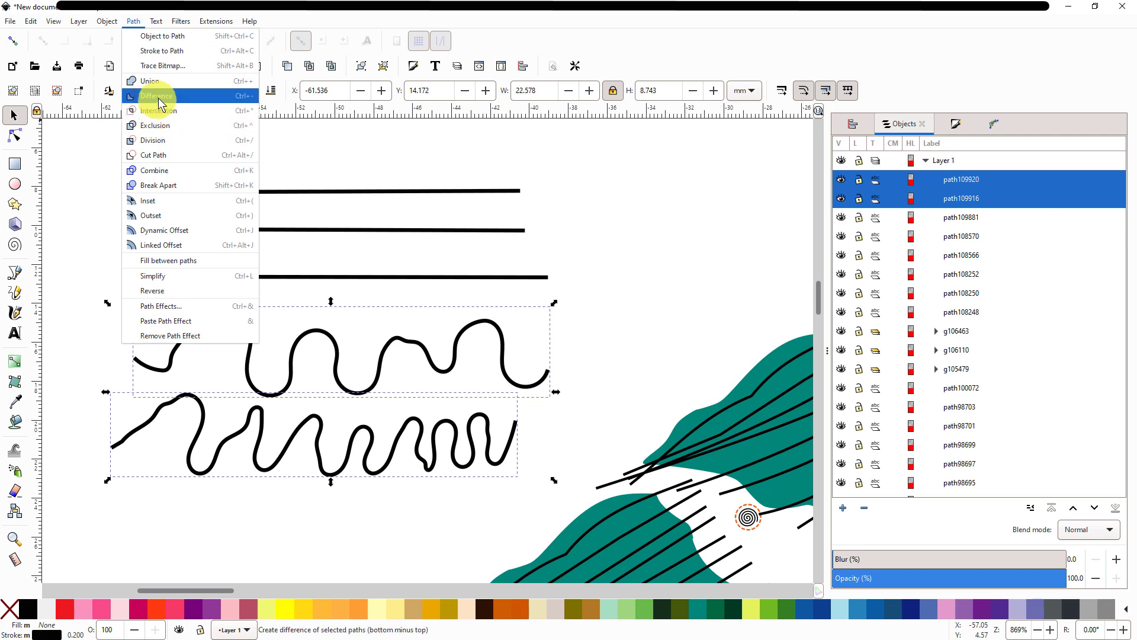
left_click(156, 172)
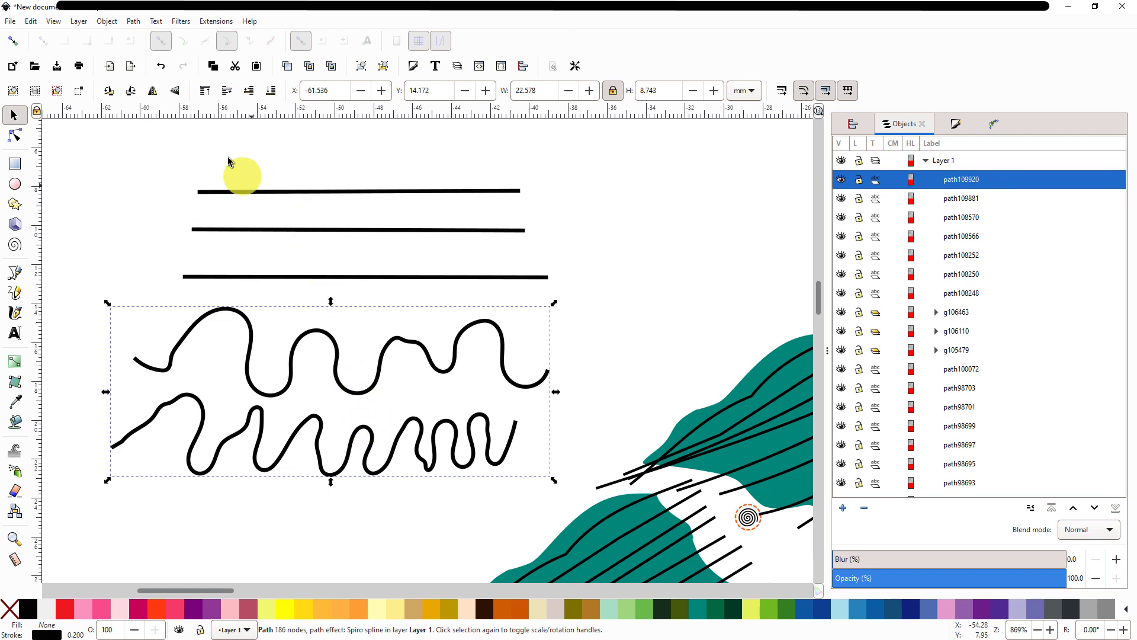
Step: Convert the combined wavy path into a stitch pattern with Ink/Stitch's Selection to pattern
left_click(211, 22)
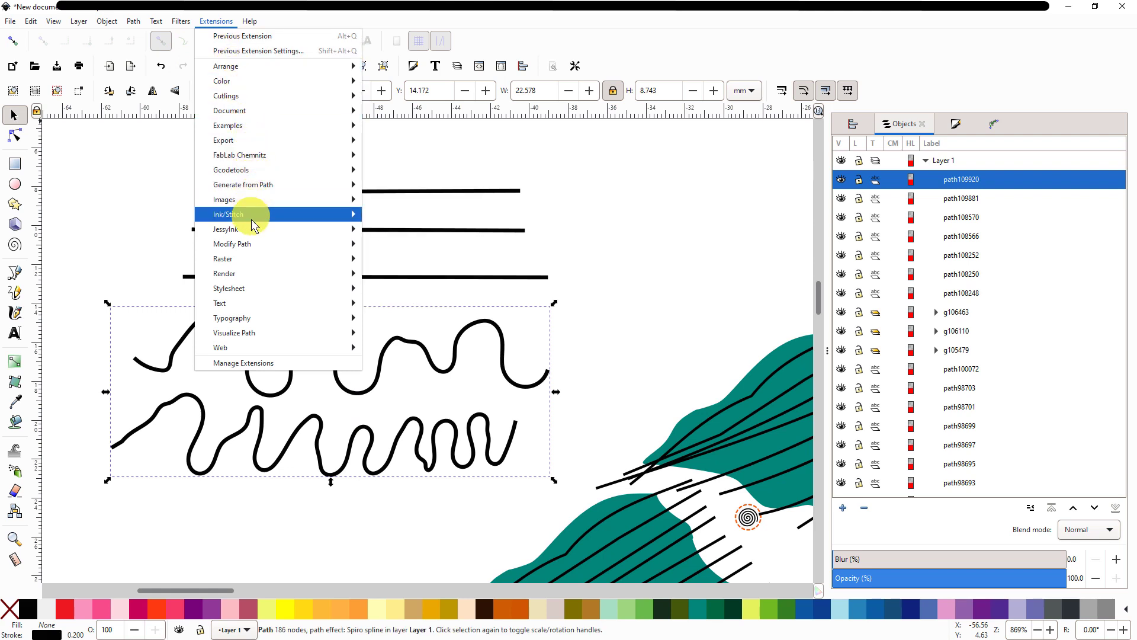
mouse_move(343, 221)
mouse_move(406, 244)
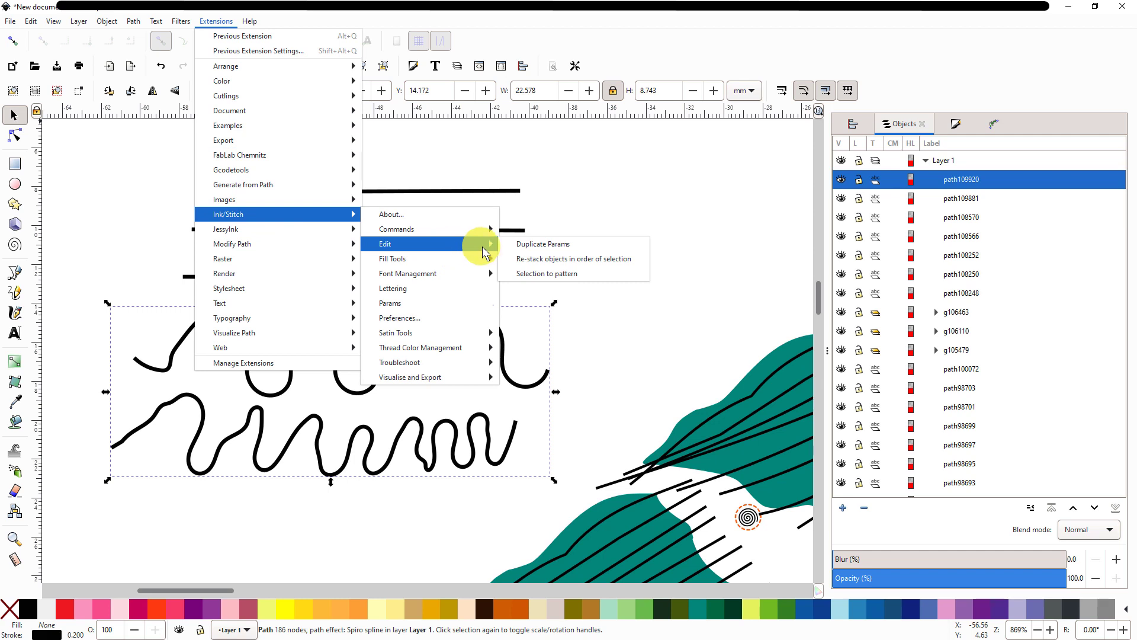
left_click(539, 273)
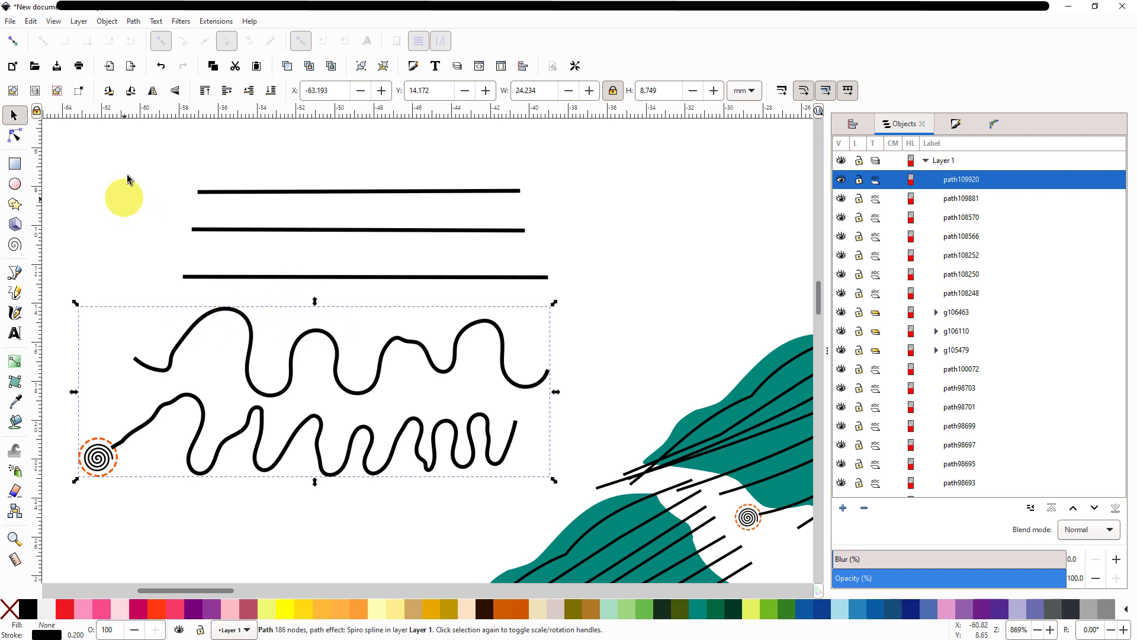
Step: Convert the combined straight-line path into a stitch pattern with Ink/Stitch's Selection to pattern
left_click(154, 153)
left_click_drag(154, 153, 593, 300)
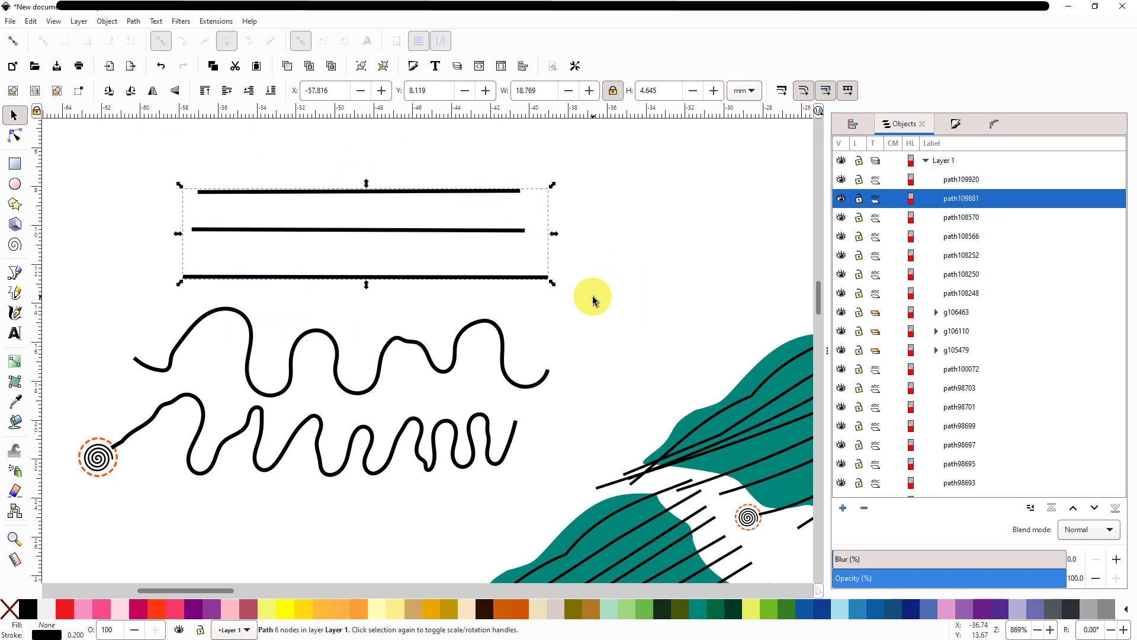
left_click(216, 21)
mouse_move(264, 215)
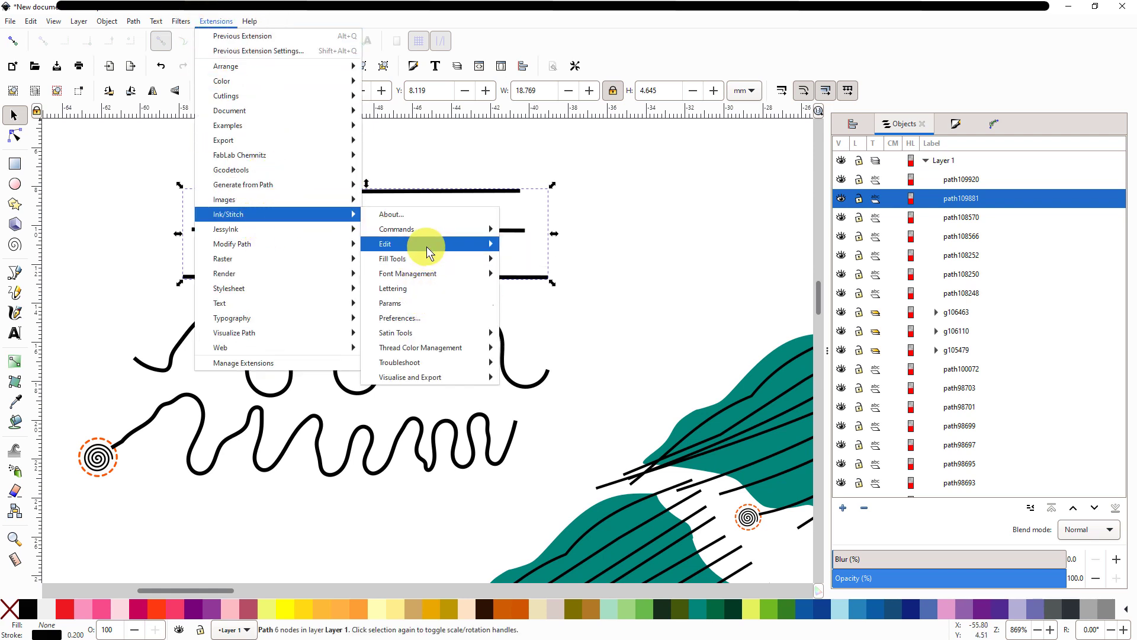
mouse_move(478, 248)
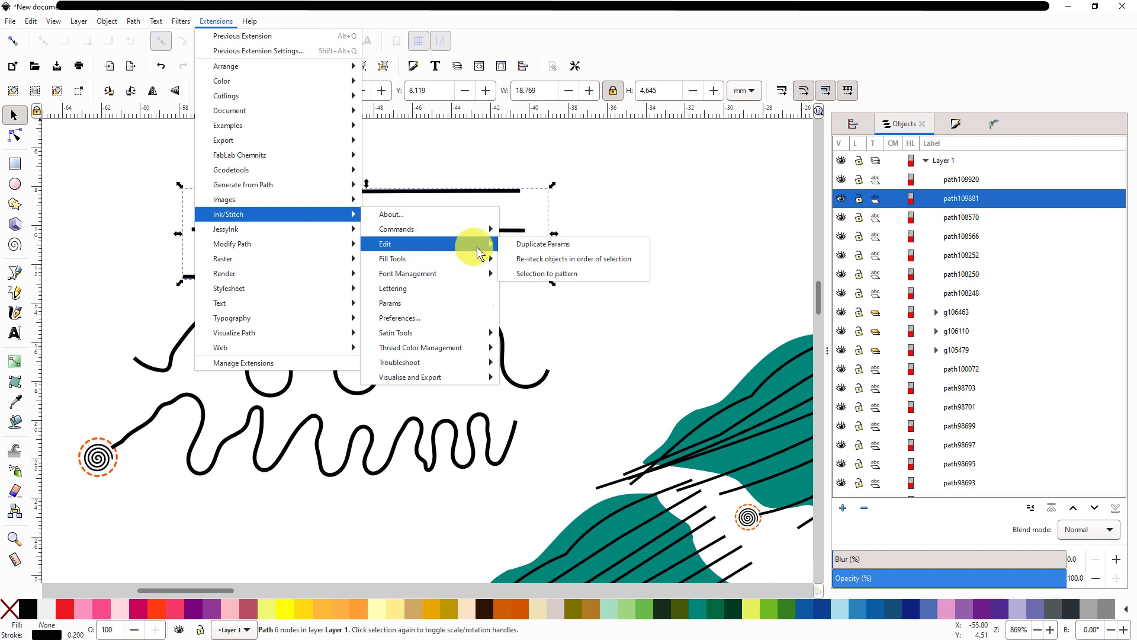
left_click(540, 276)
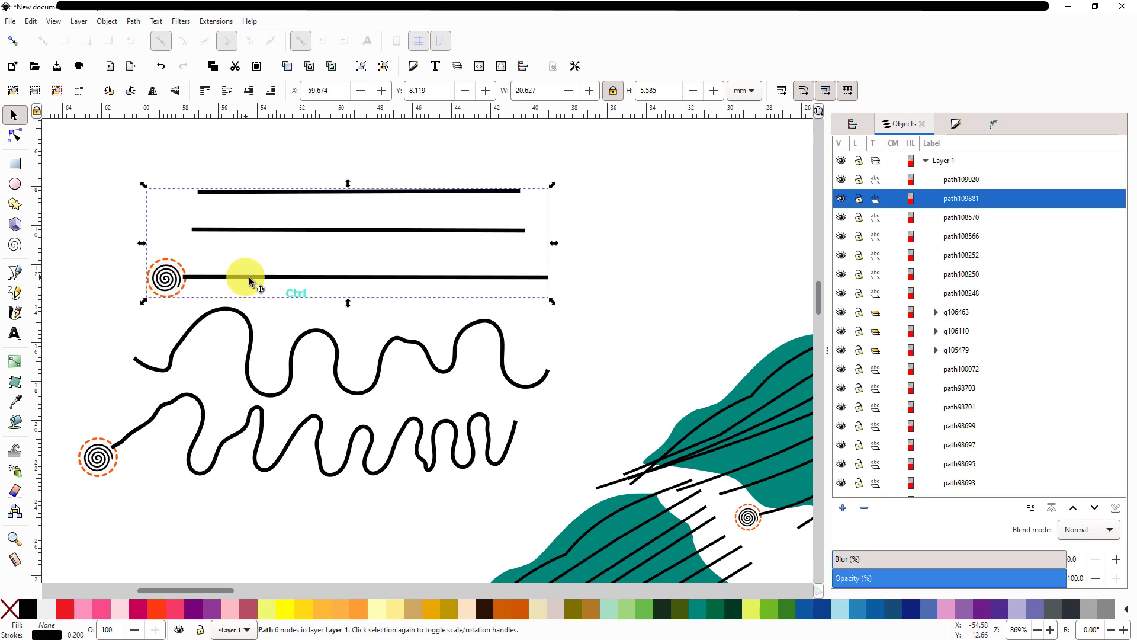
Step: Move the teal leaf out of the upper flower design to the empty area outside the page, above the leaf samples
scroll(247, 284, "down", 3, "ctrl")
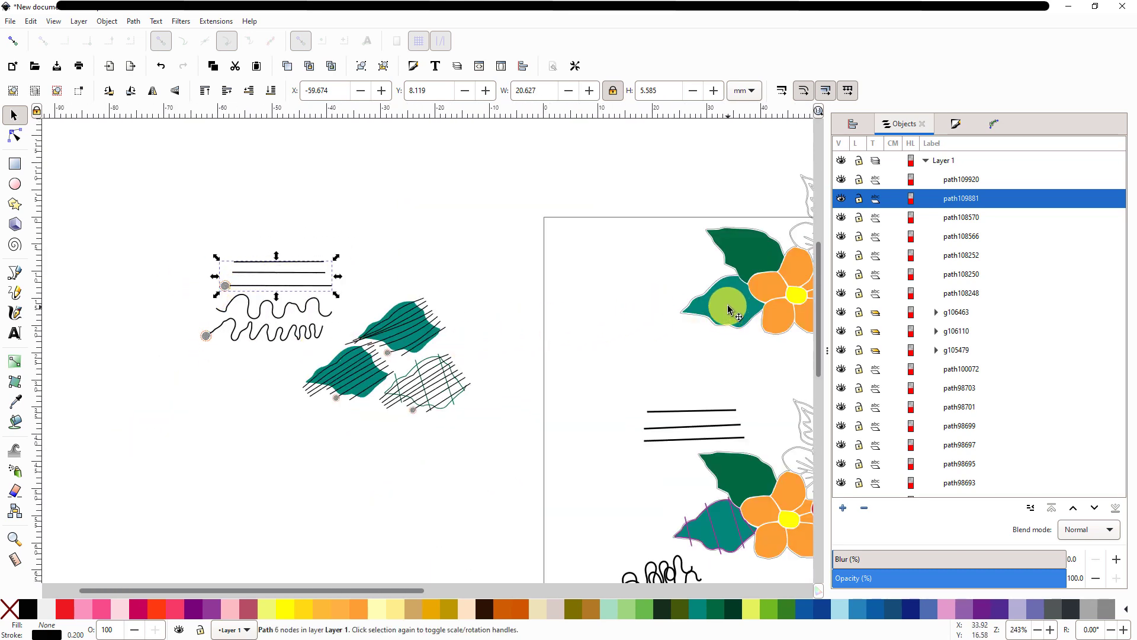
left_click(729, 309)
left_click_drag(733, 311, 457, 216)
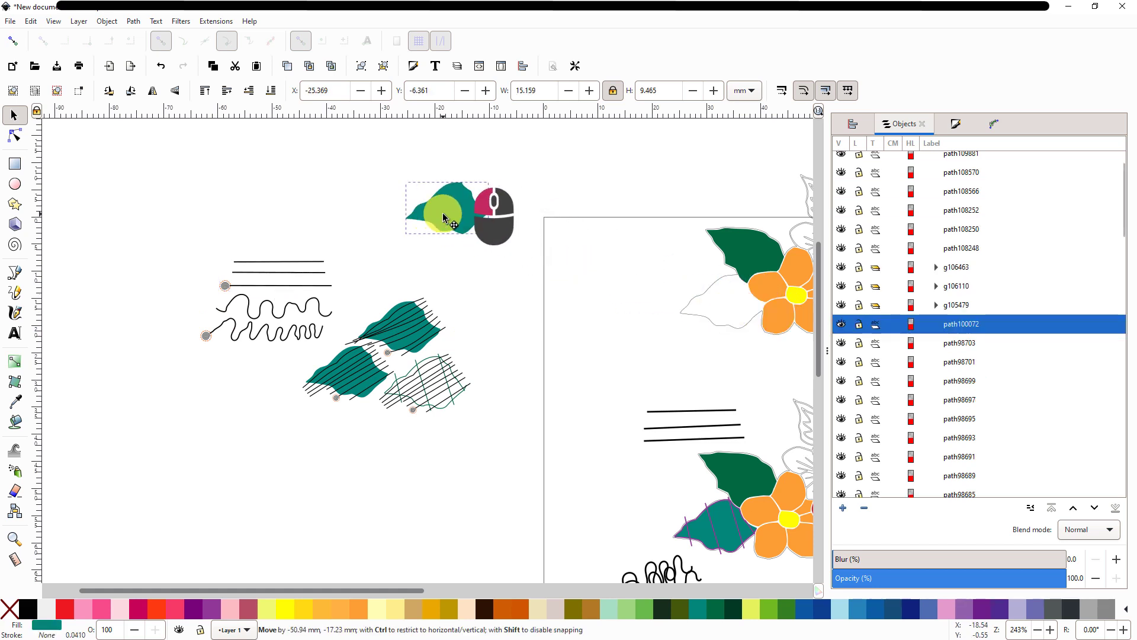
Step: Place the straight-line pattern over the separated teal leaf and rotate it slightly clockwise so its lines cross the leaf diagonally
left_click(270, 277)
left_click_drag(269, 277, 449, 207)
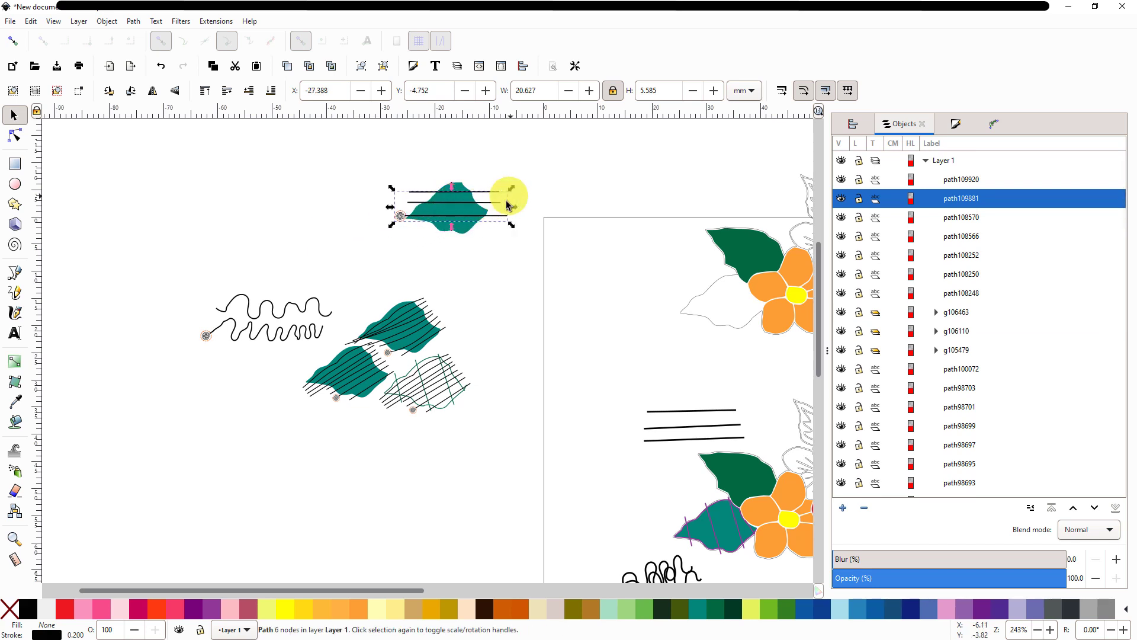
left_click(478, 206)
mouse_move(510, 189)
left_mouse_down()
mouse_move(515, 212)
mouse_move(507, 203)
left_mouse_up()
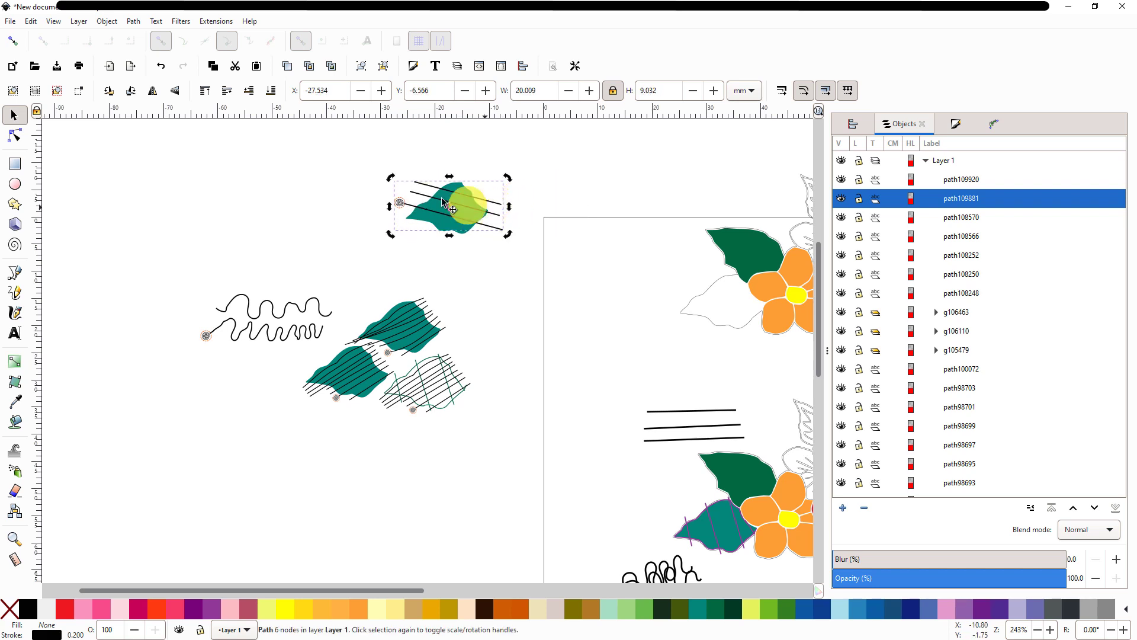
Step: Group the rotated straight-line pattern together with the teal leaf beneath it
scroll(459, 200, "up", 3)
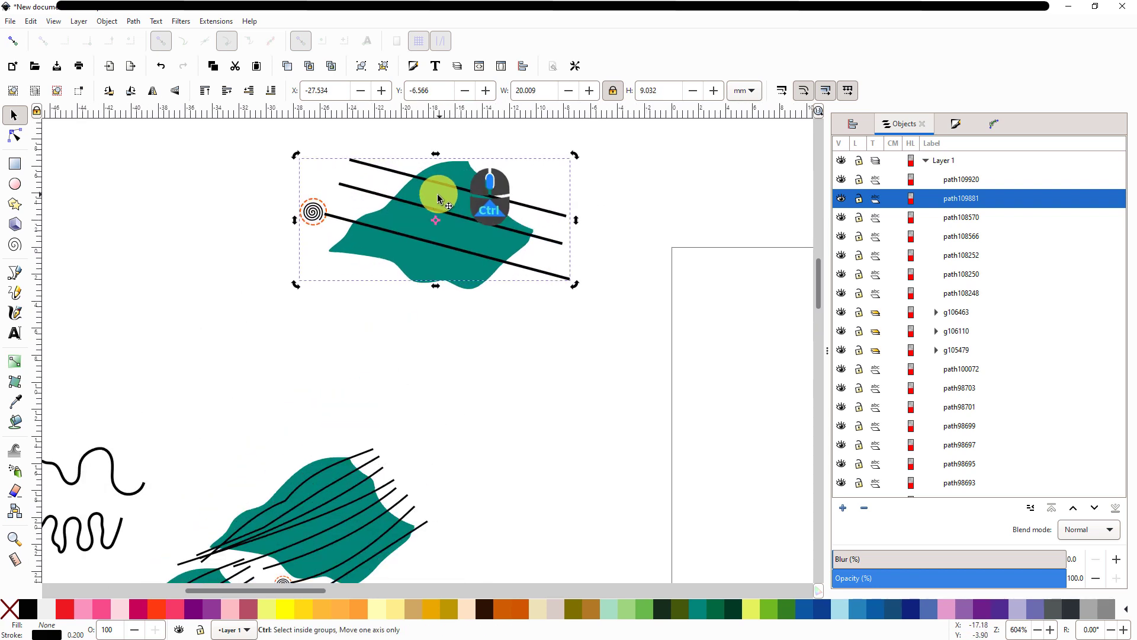
left_click(431, 271, "shift")
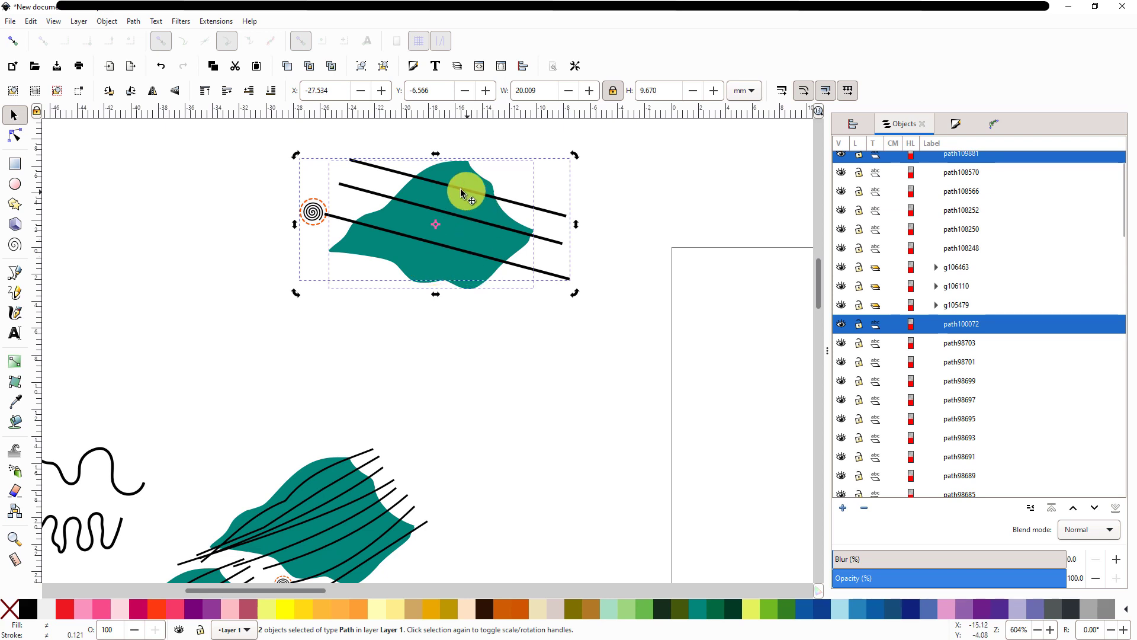
left_click(107, 23)
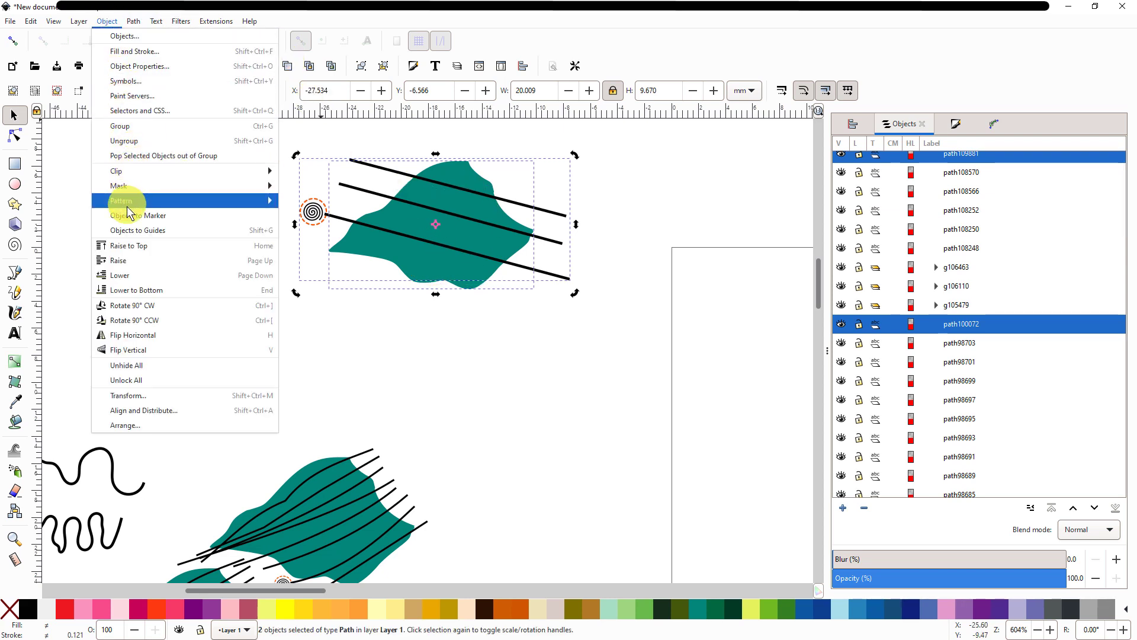
left_click(130, 135)
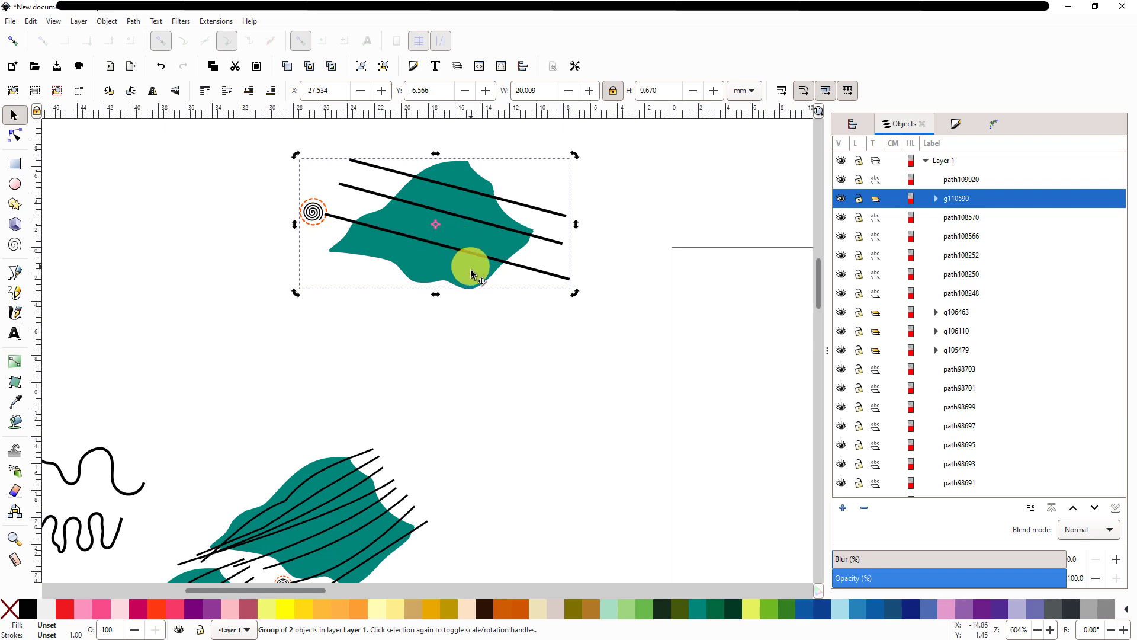
Step: Try an orange-red and then a black stroke on the whole group containing the outlined leaf and its pattern lines
scroll(466, 339, "down", 1)
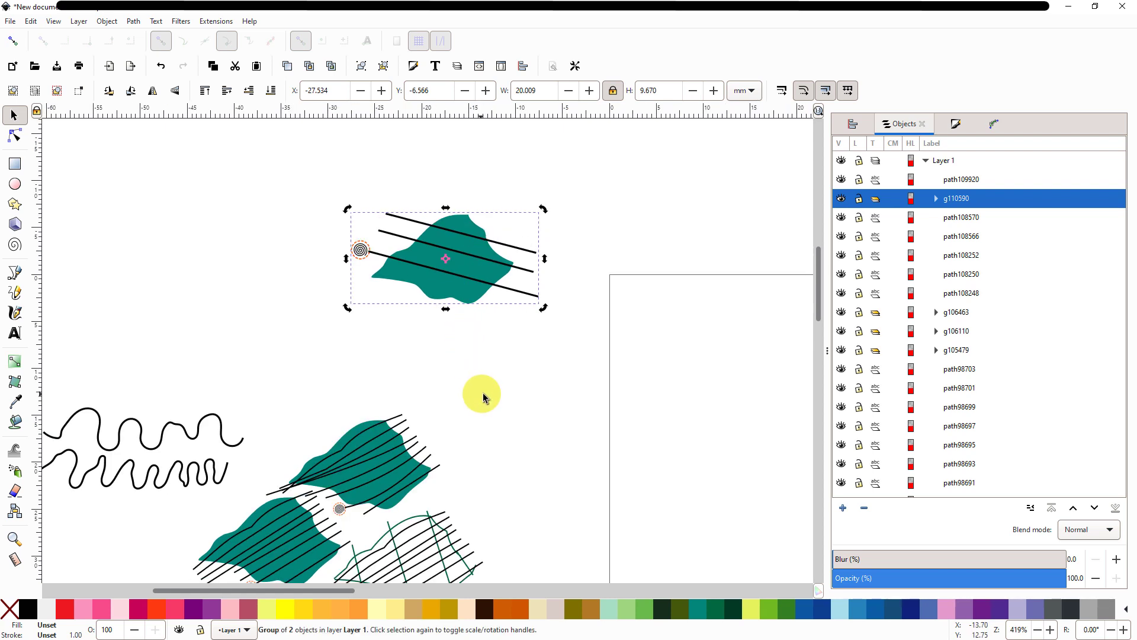
scroll(477, 399, "down", 3)
scroll(474, 314, "right", 1)
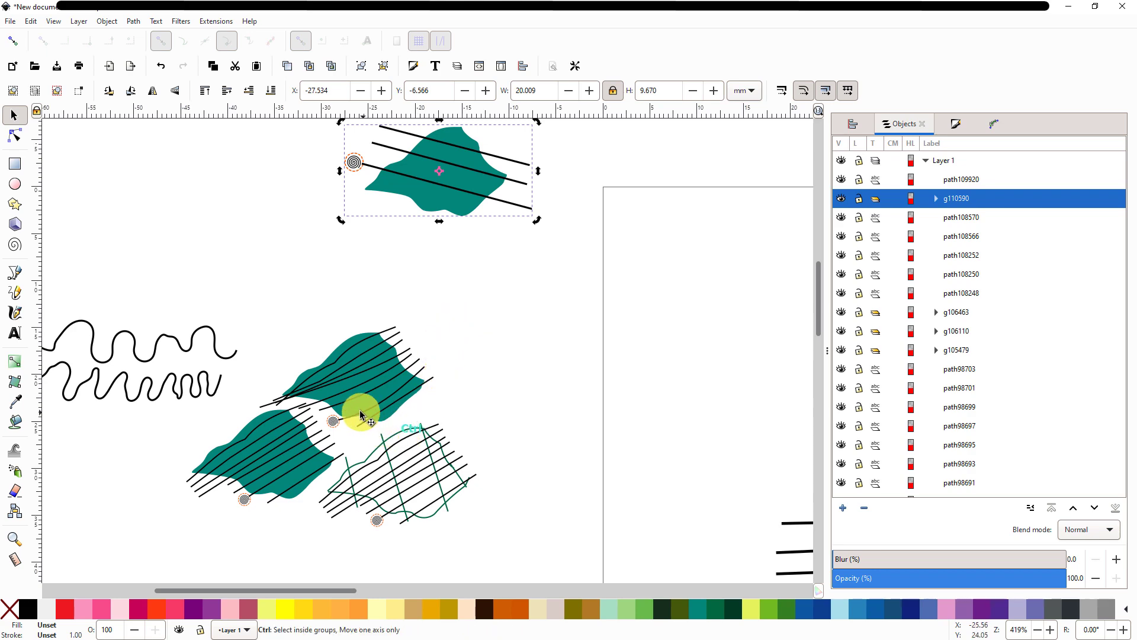
scroll(350, 406, "up", 2)
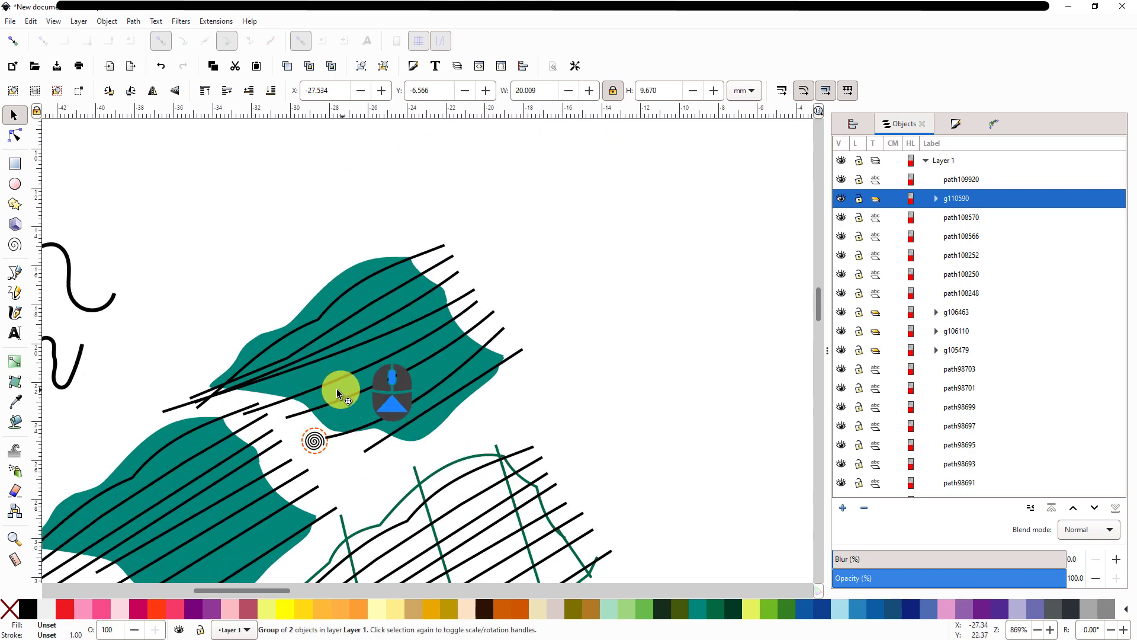
scroll(637, 448, "down", 1)
scroll(637, 448, "down", 5)
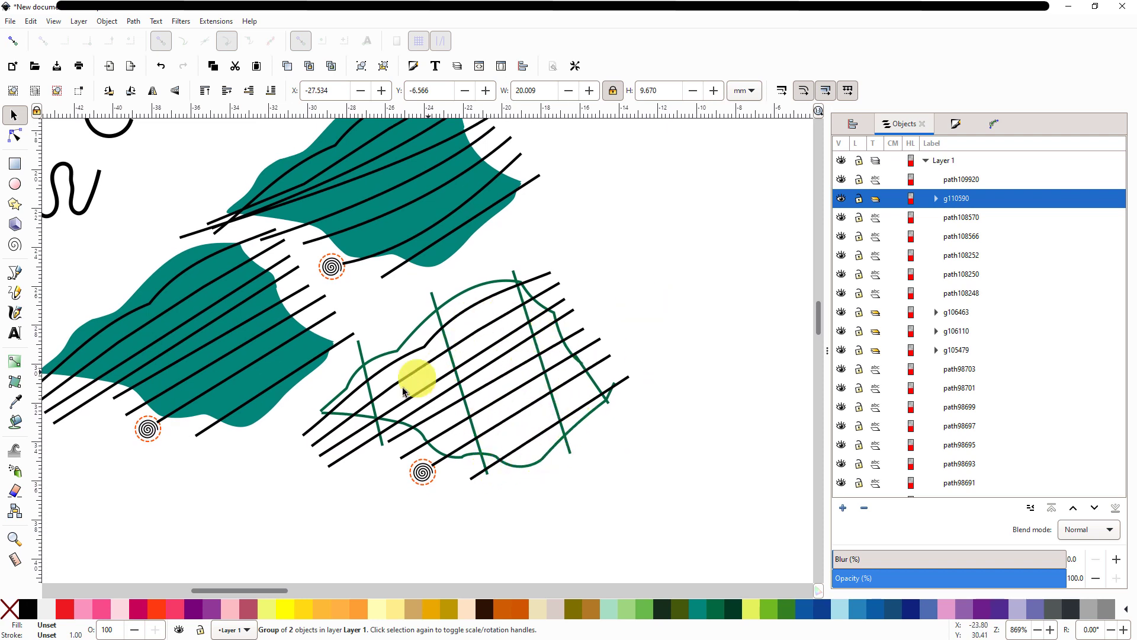
left_click(416, 326)
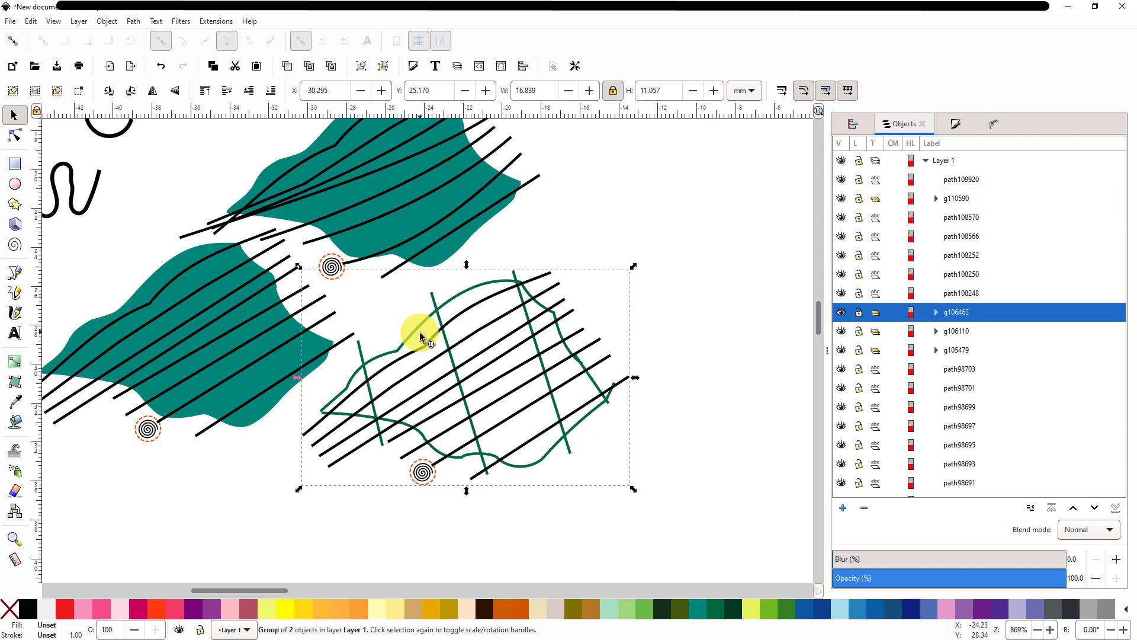
left_click(155, 607, "shift")
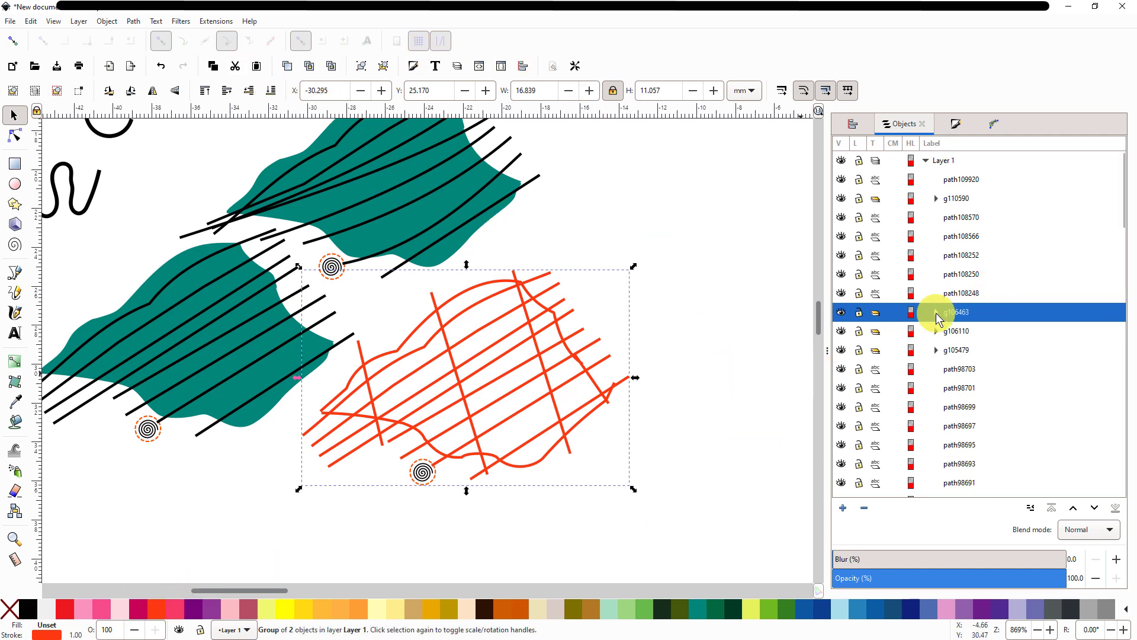
left_click(24, 611, "shift")
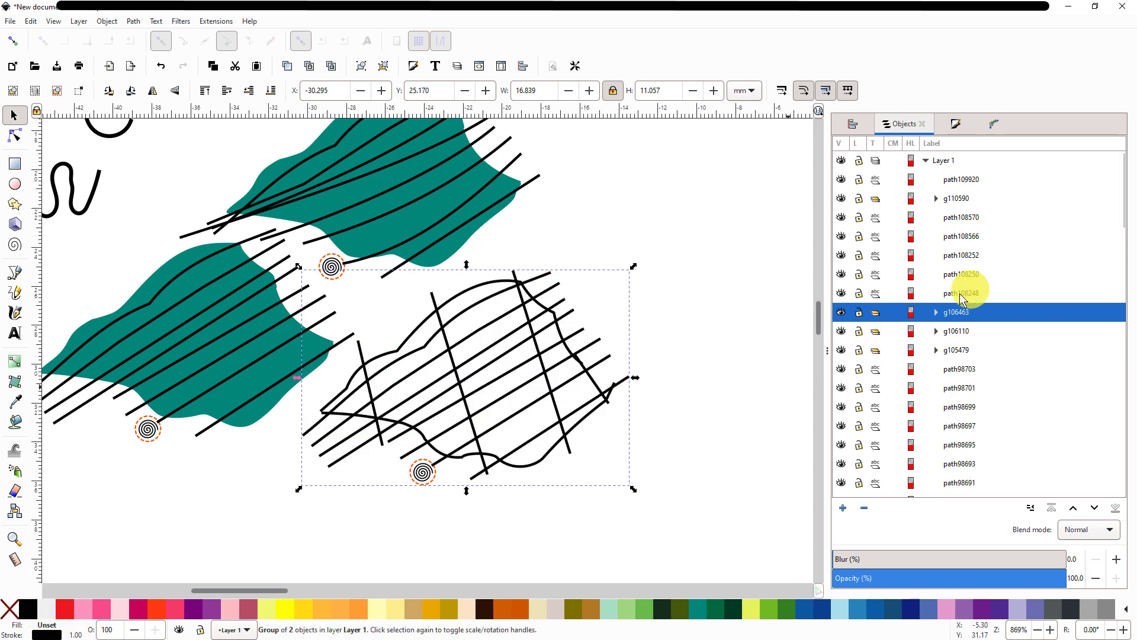
Step: Expand the outlined leaf's group and set the stroke of only its satin outline path to red
left_click(937, 312)
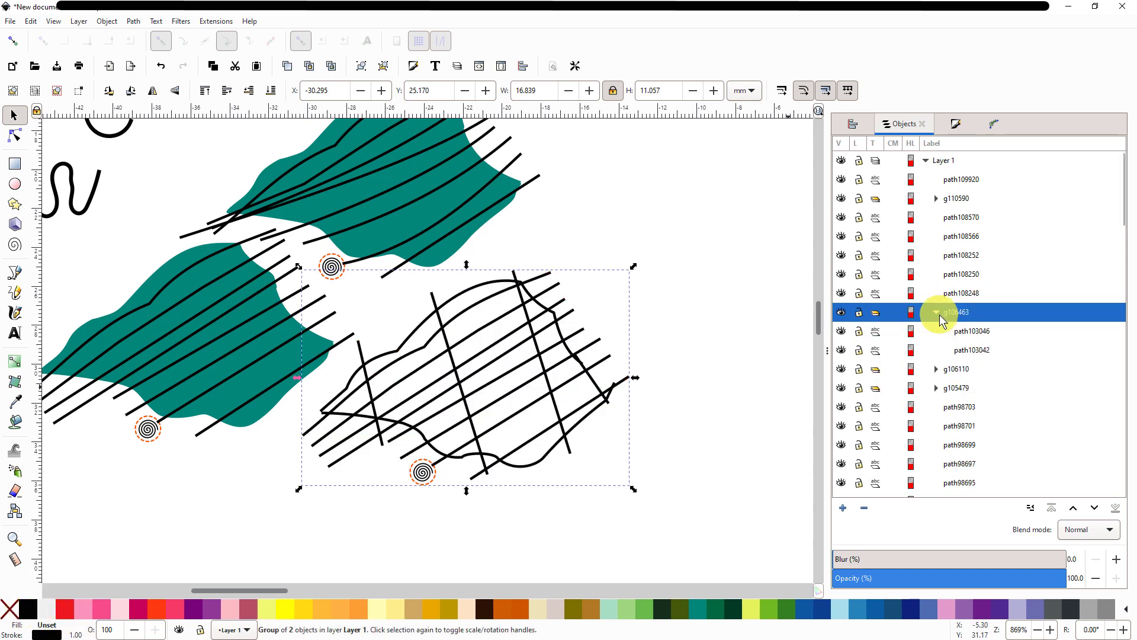
left_click(964, 356)
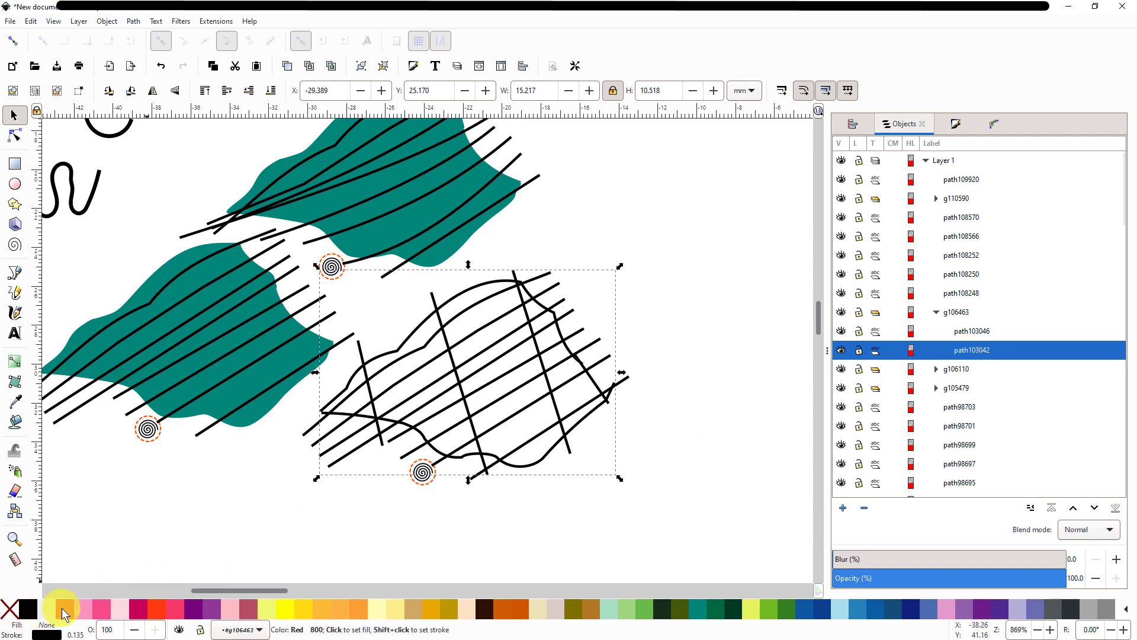
left_click(64, 613, "shift")
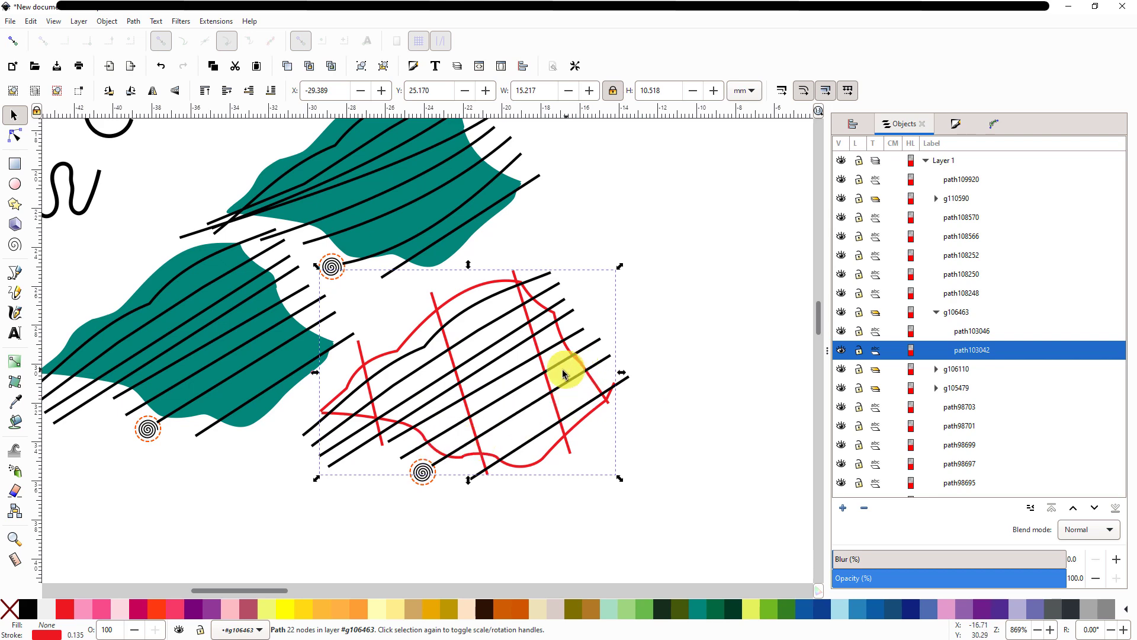
middle_click(391, 342)
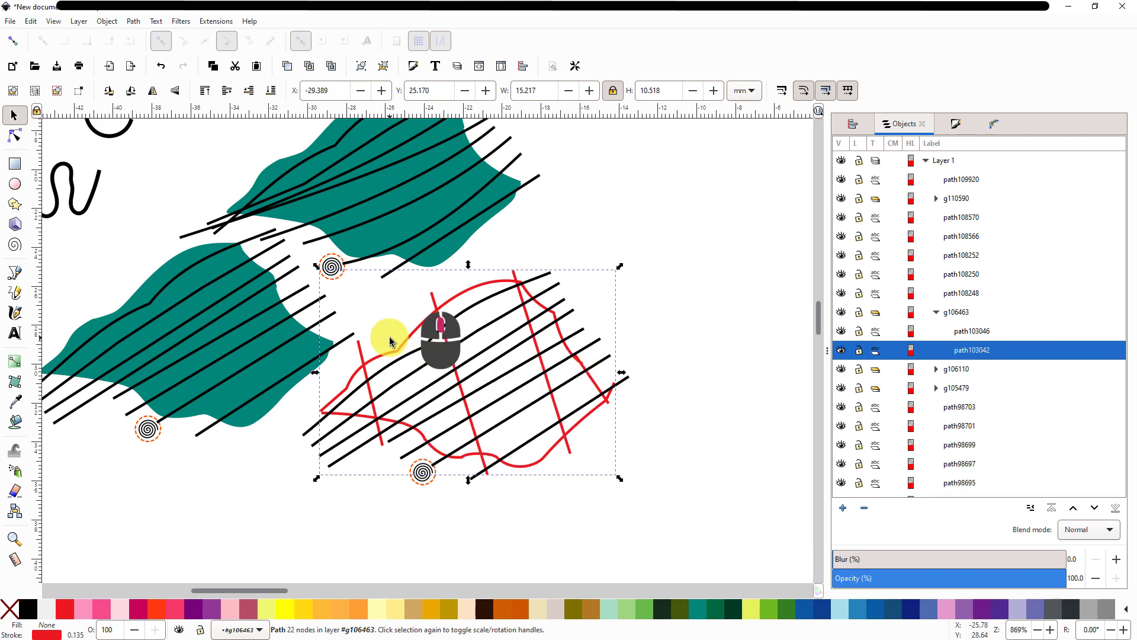
left_click_drag(390, 342, 502, 368)
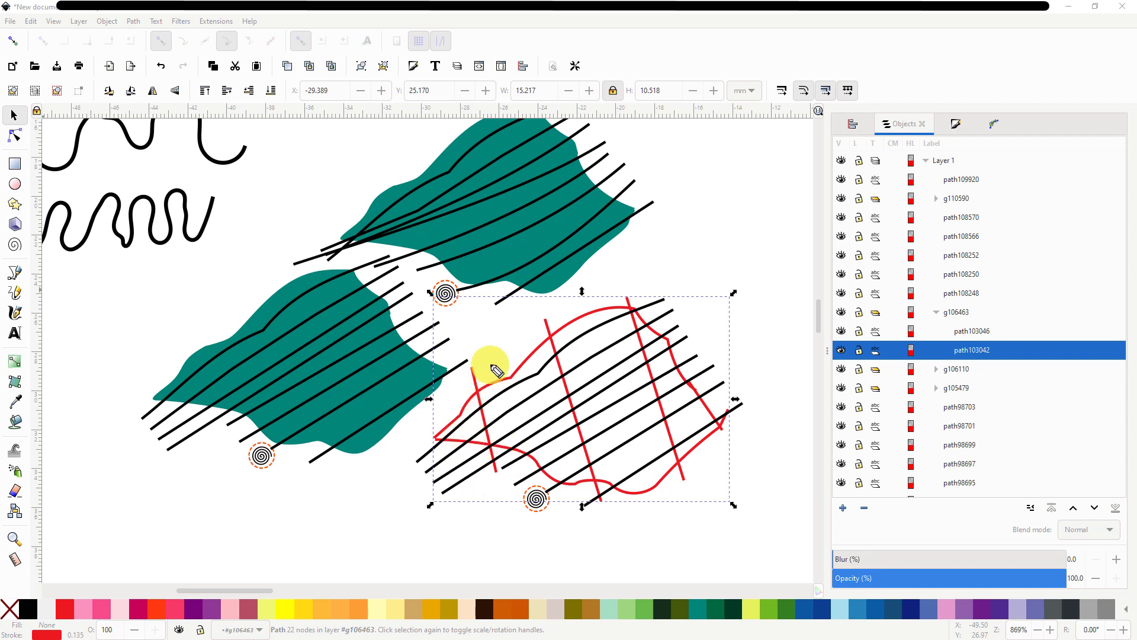
left_click_drag(498, 354, 554, 540)
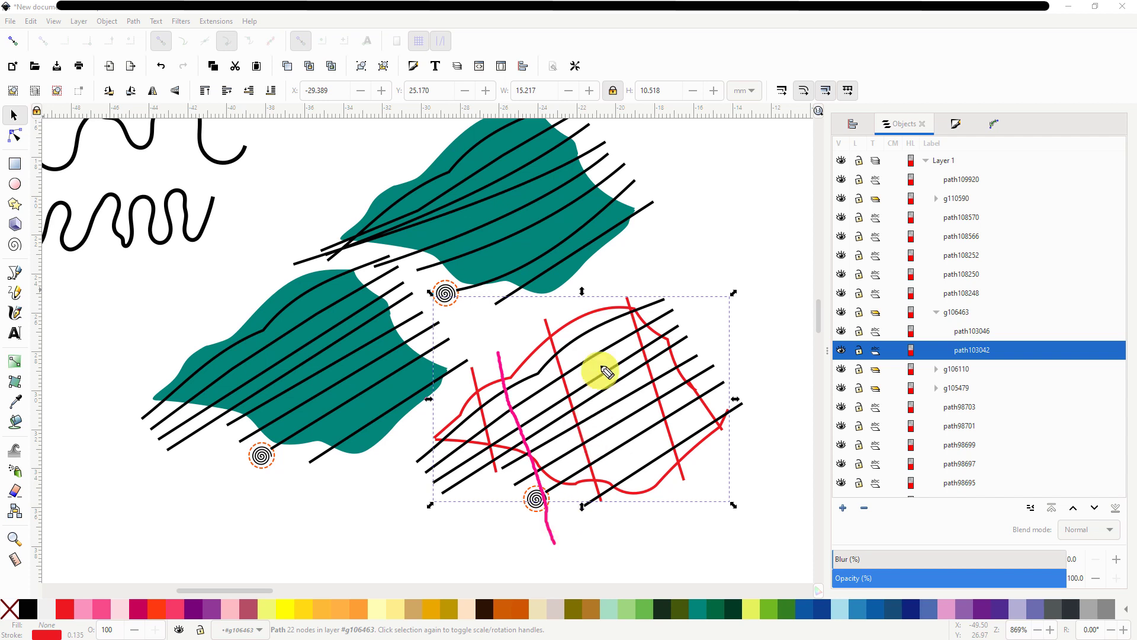
left_click_drag(588, 309, 658, 524)
mouse_move(710, 484)
left_mouse_down()
mouse_move(705, 401)
mouse_move(652, 276)
left_mouse_up()
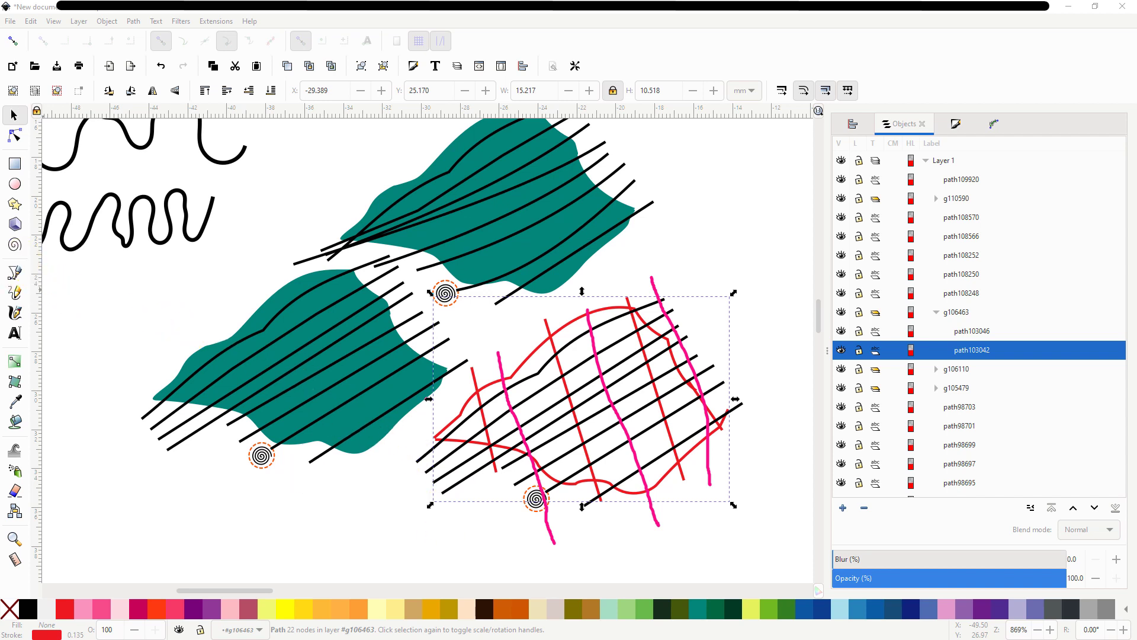
left_click(1, 251)
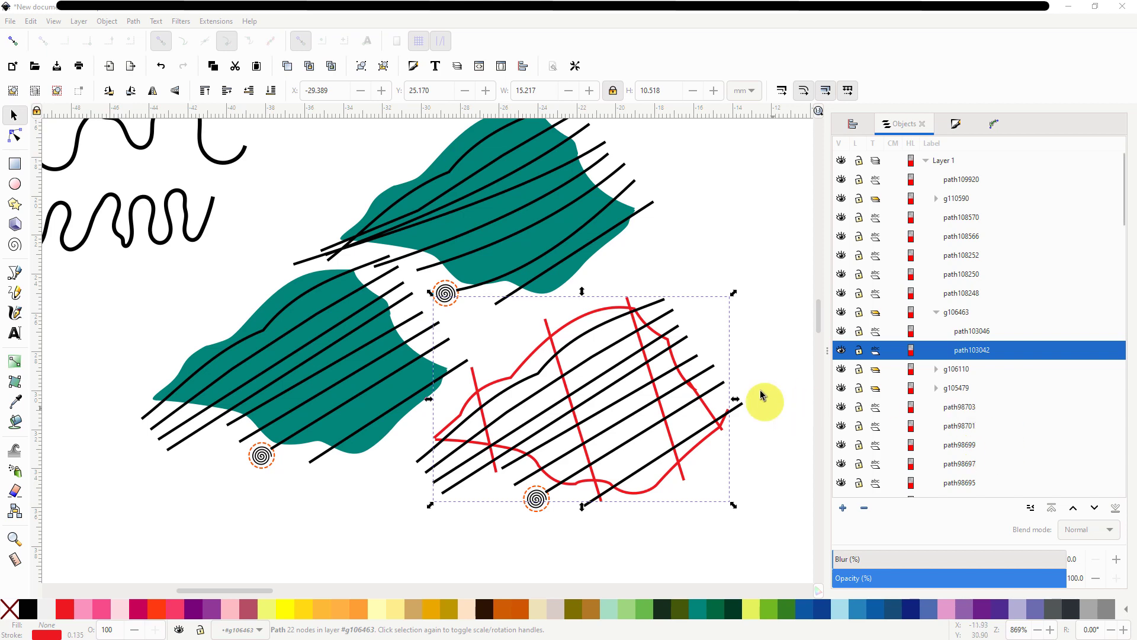
Step: Rotate the black pattern lines over the red outlined leaf counter-clockwise until they run roughly parallel to its rungs
left_click(697, 358)
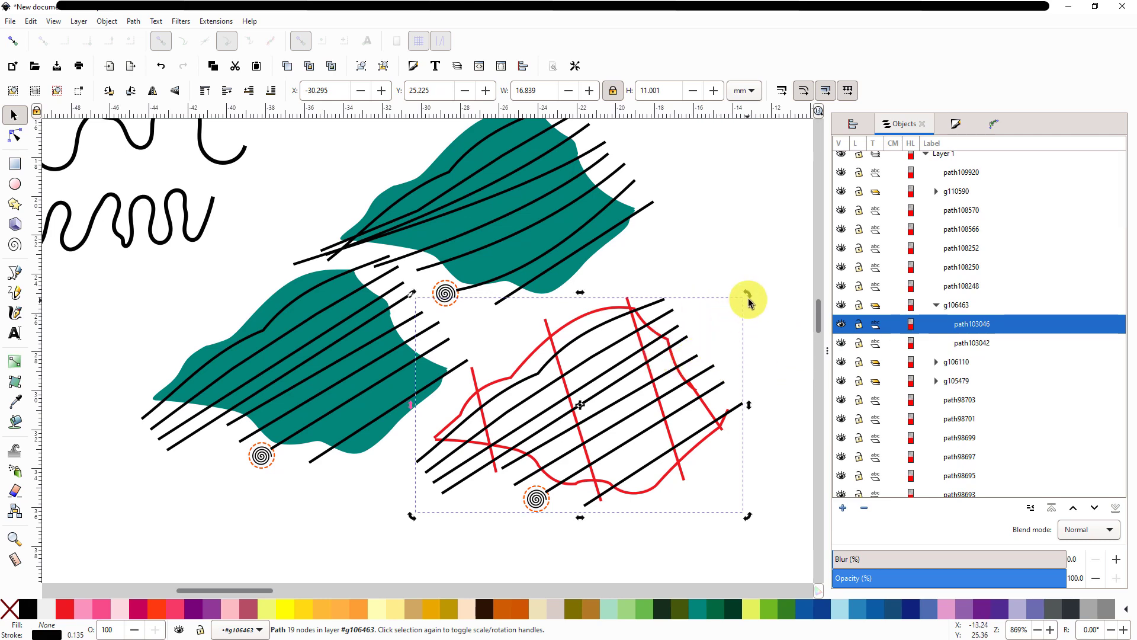
left_click_drag(744, 297, 540, 263)
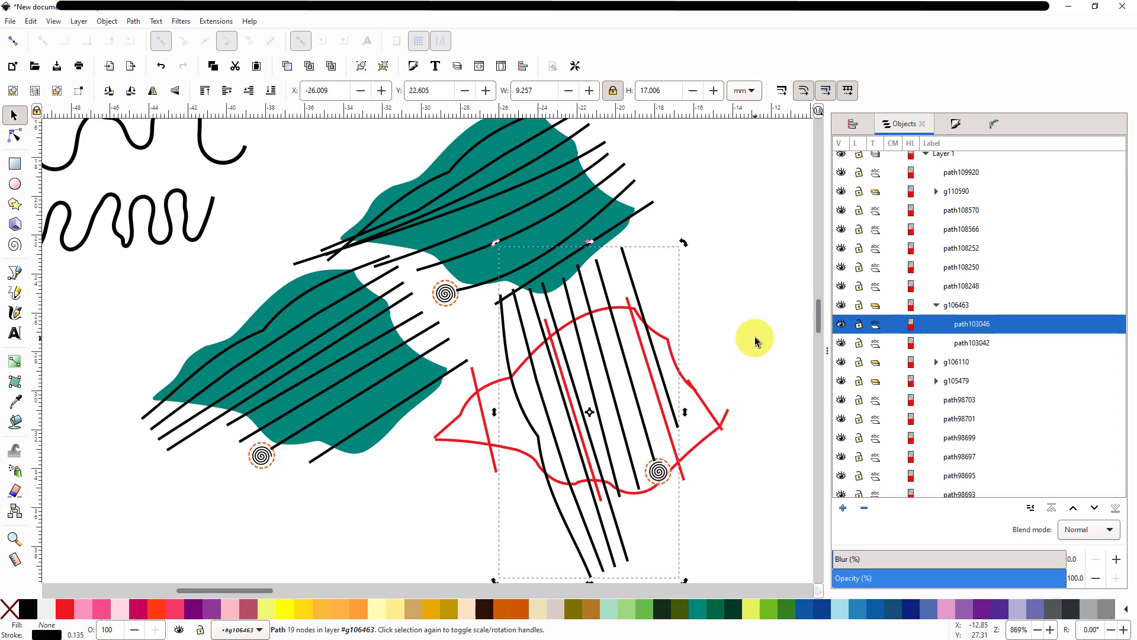
scroll(754, 342, "down", 1, "ctrl")
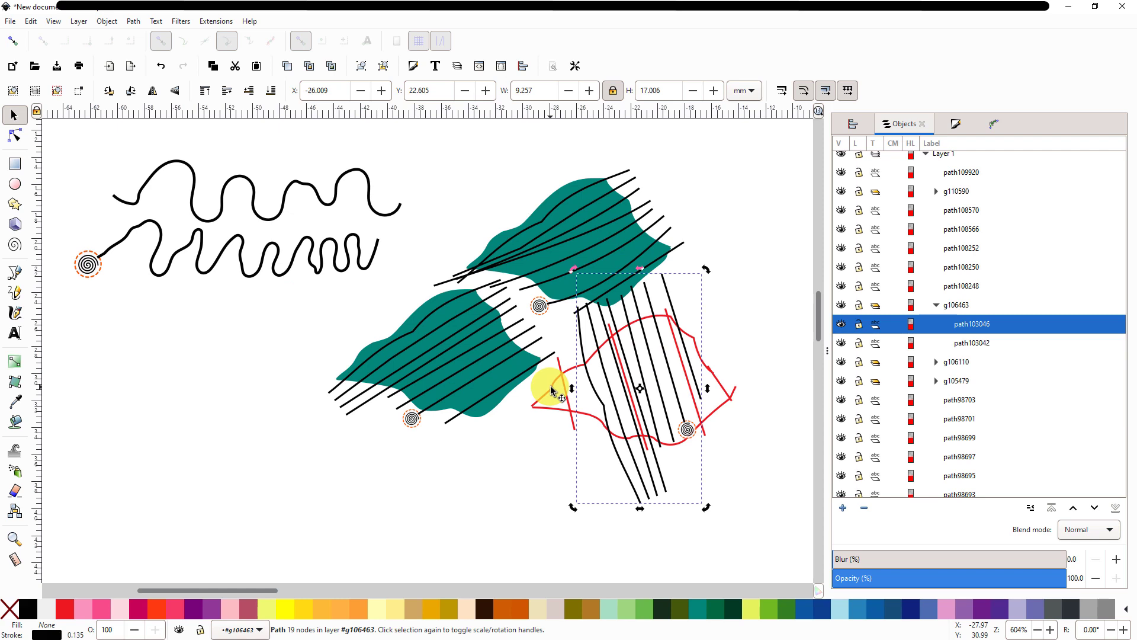
Step: Duplicate the red leaf outline together with its rotated pattern lines and place the copy in the empty area below the leaf samples
key("shift")
left_click(552, 391, "shift")
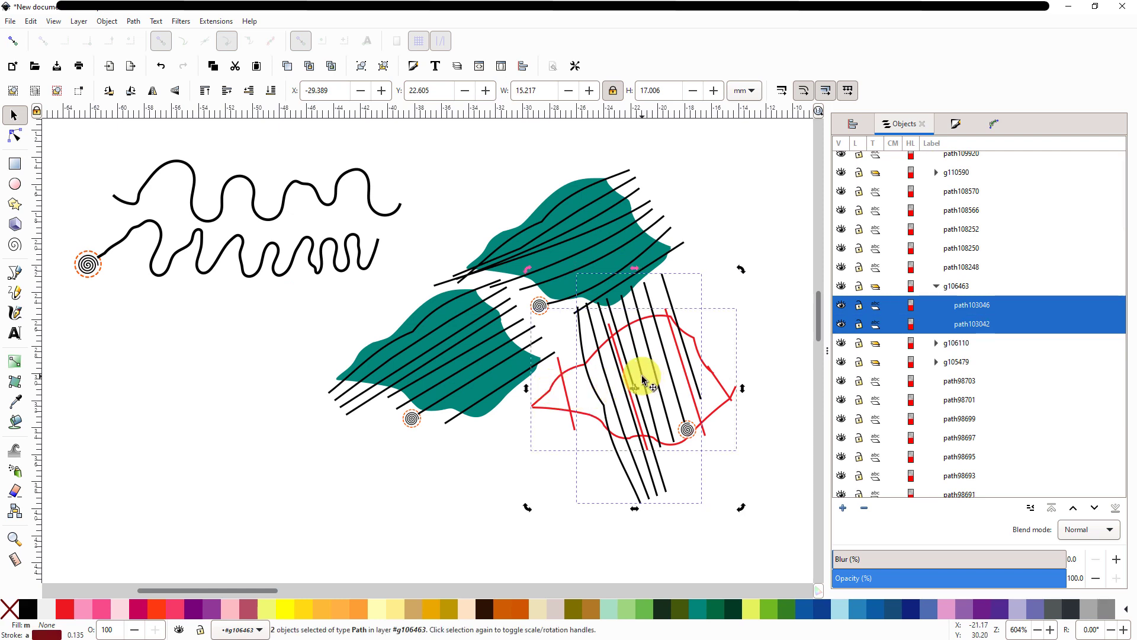
mouse_move(642, 375)
left_mouse_down()
mouse_move(630, 404)
mouse_move(637, 361)
left_mouse_up()
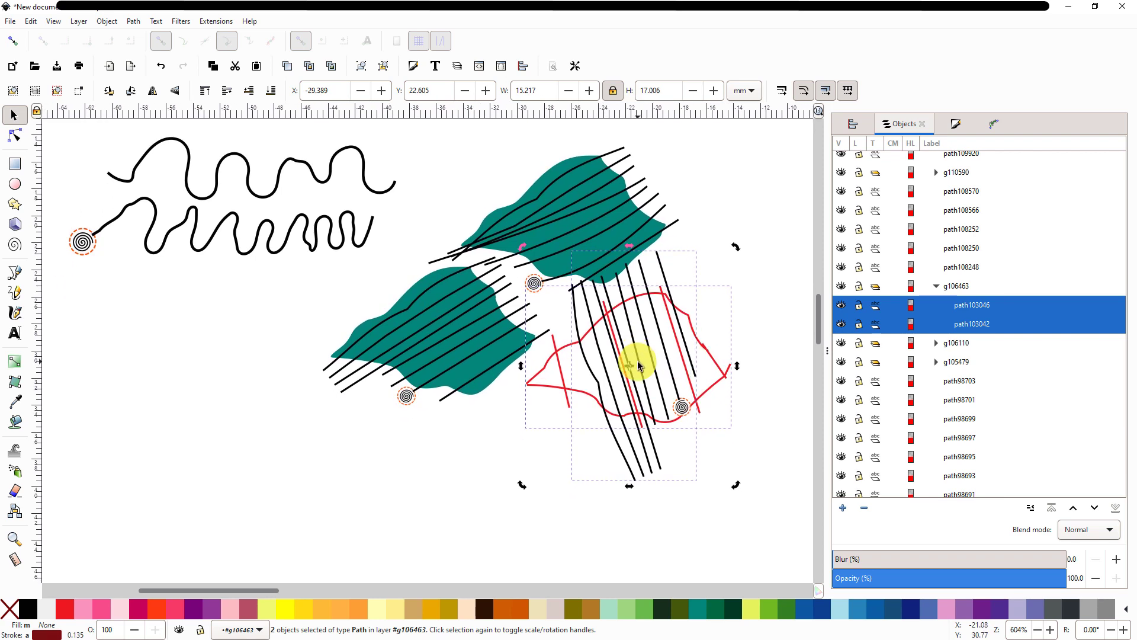
right_click(637, 361)
left_click(693, 348)
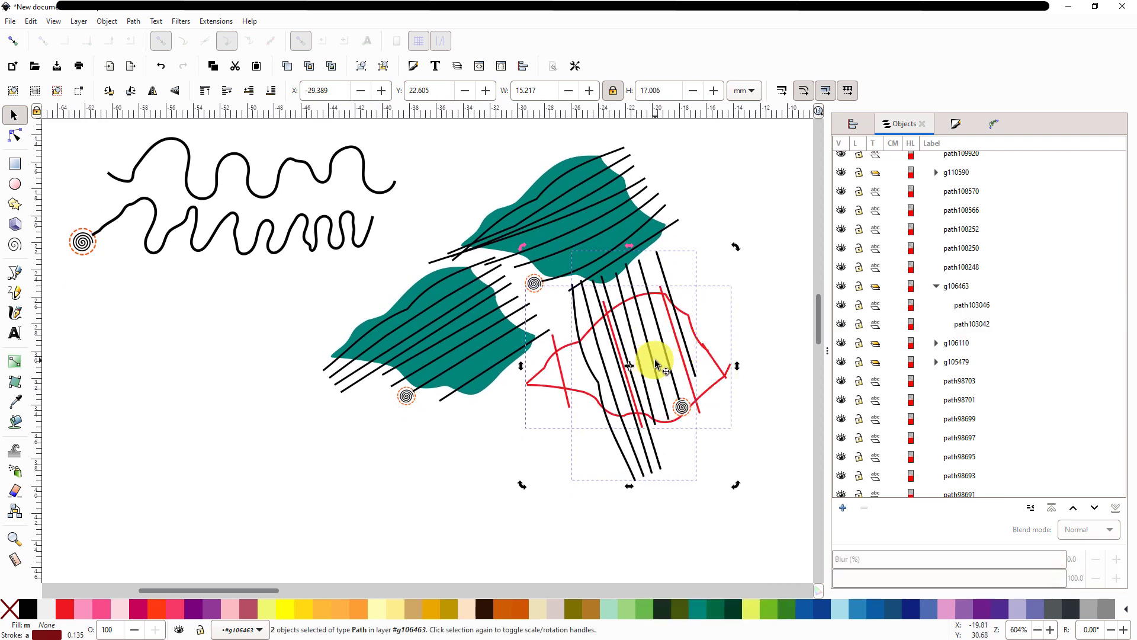
left_click_drag(646, 369, 541, 516)
scroll(745, 410, "down", 2)
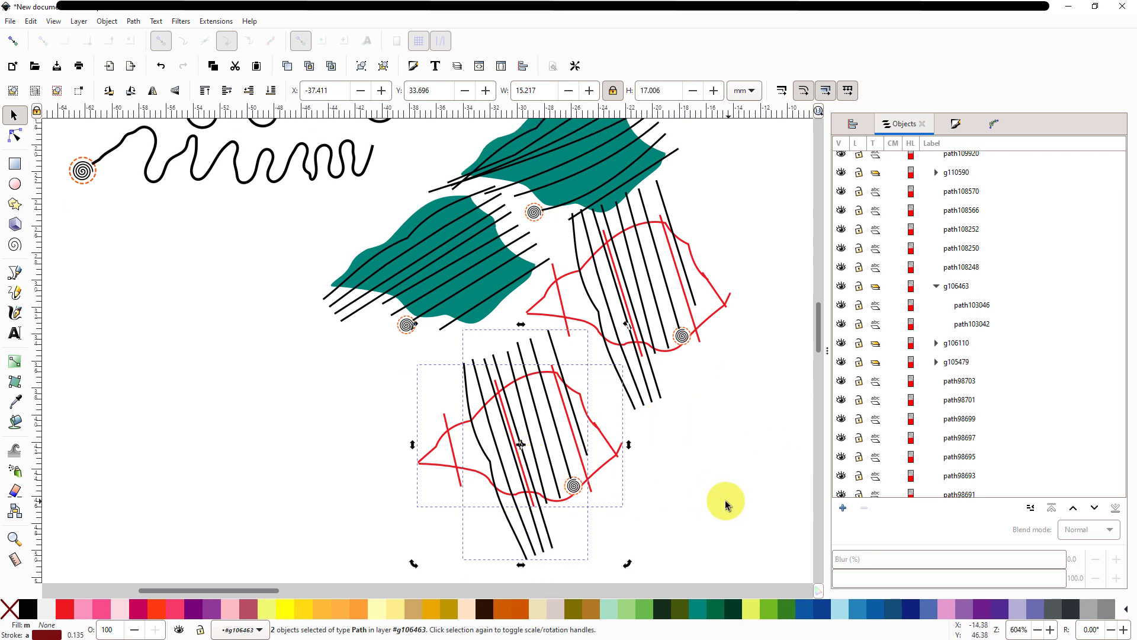
Step: Rotate the pattern lines of the lower leaf copy clockwise so they cross its red rungs at a shallow upward slope
left_click(647, 470)
left_click(561, 455)
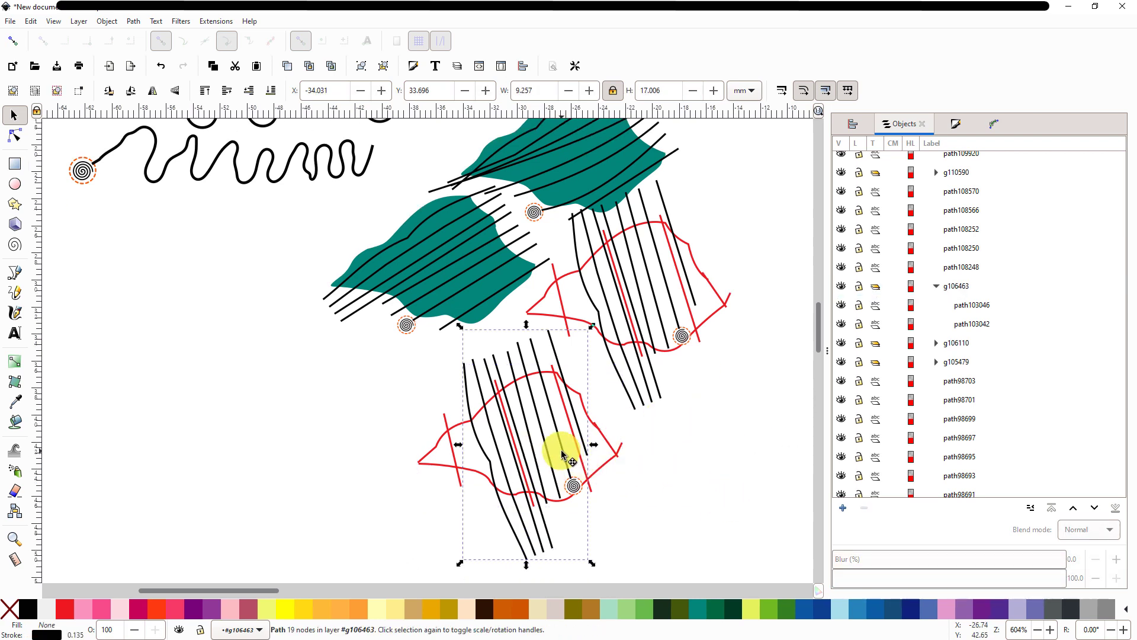
left_click(561, 374)
left_click_drag(591, 325, 705, 525)
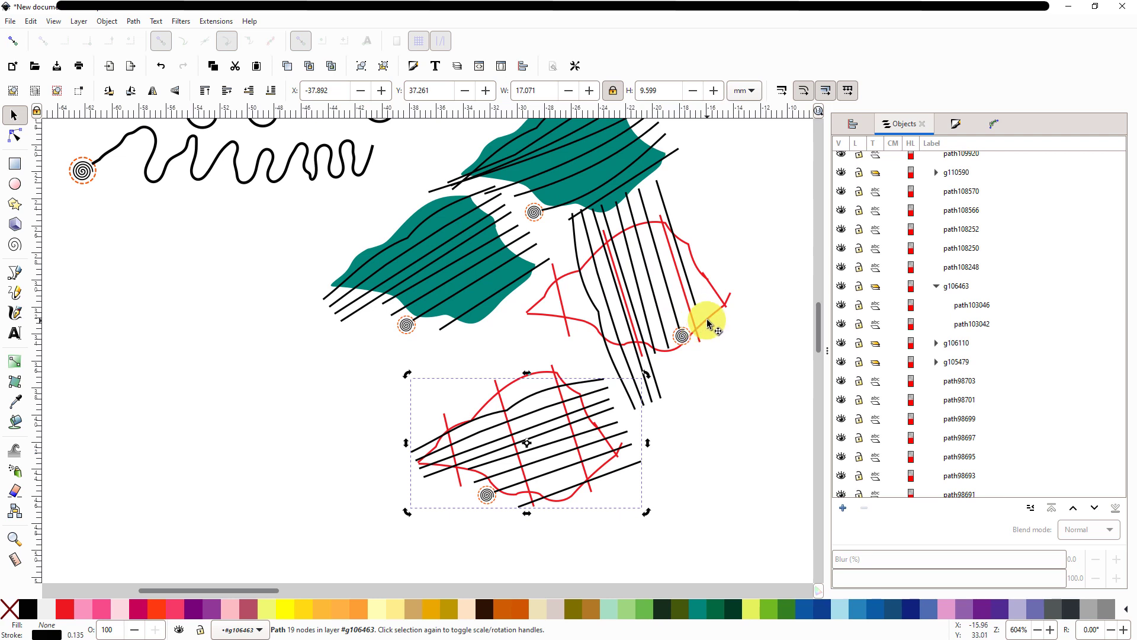
Step: Preview the upper red leaf outline, selected together with the lower copy's pattern lines, in Ink/Stitch's simulator and close the preview
key("shift")
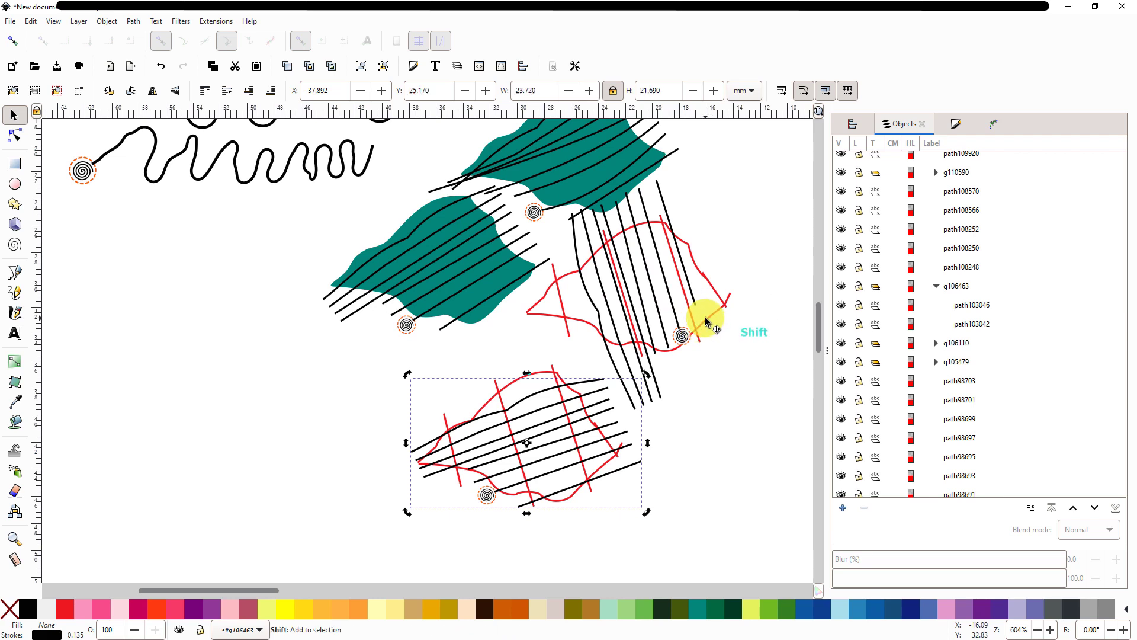
left_click(705, 318, "shift")
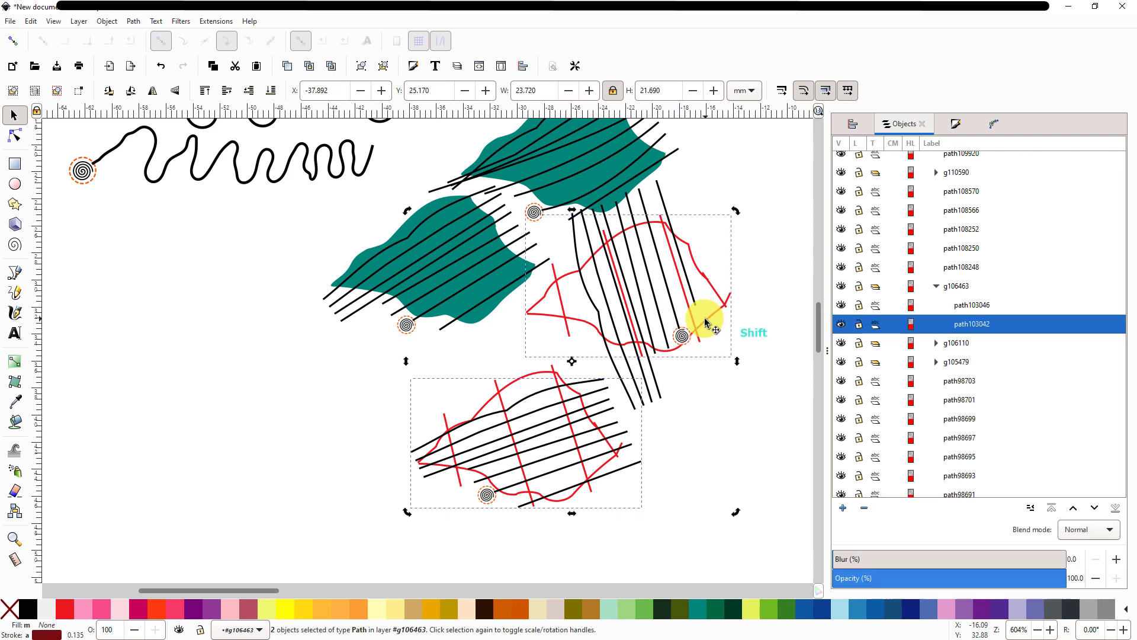
left_click(215, 22)
mouse_move(242, 214)
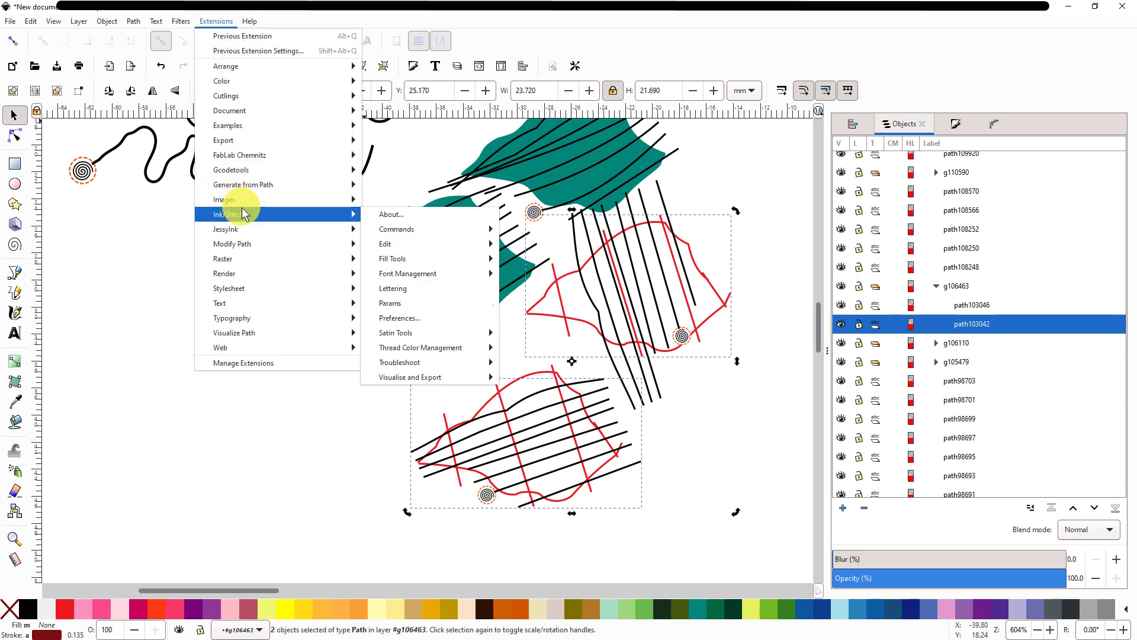
mouse_move(439, 378)
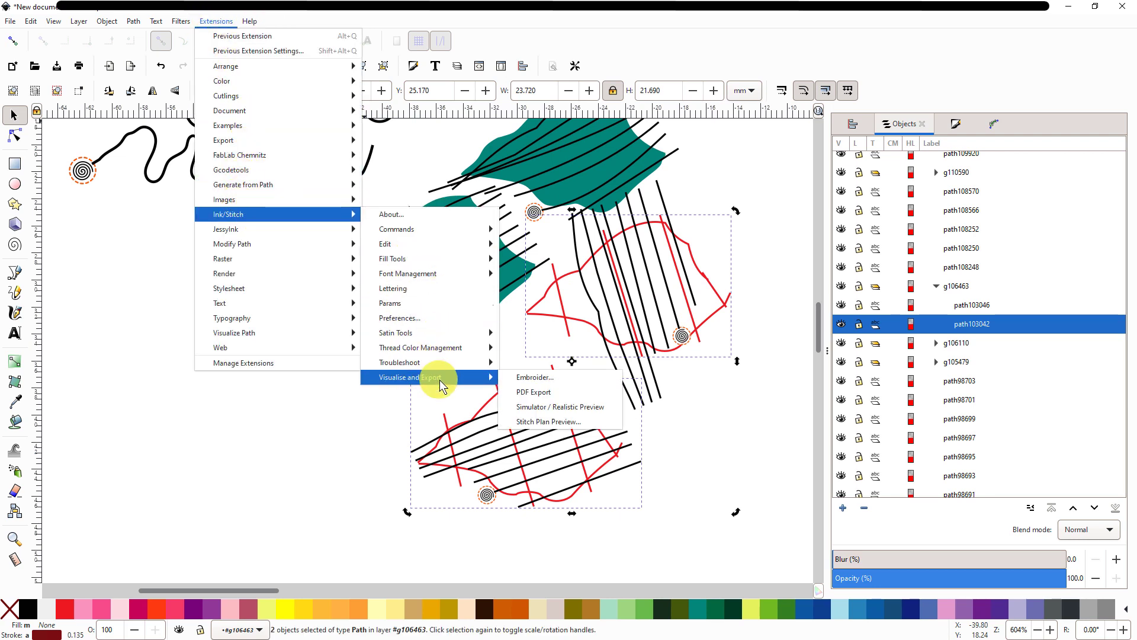
left_click(525, 408)
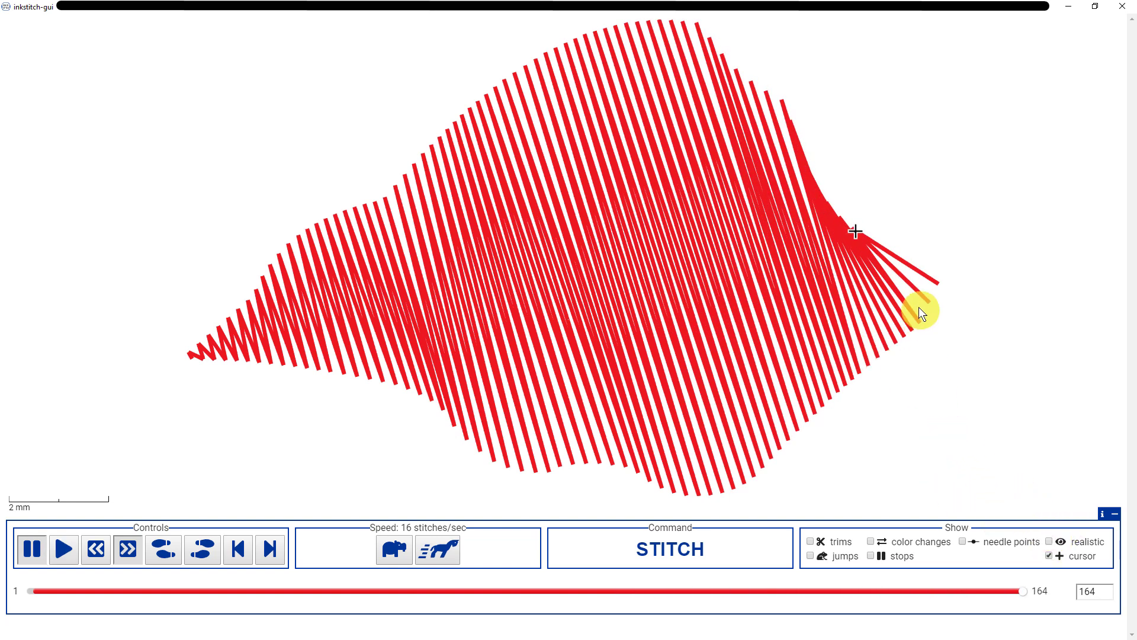
scroll(916, 302, "down", 2)
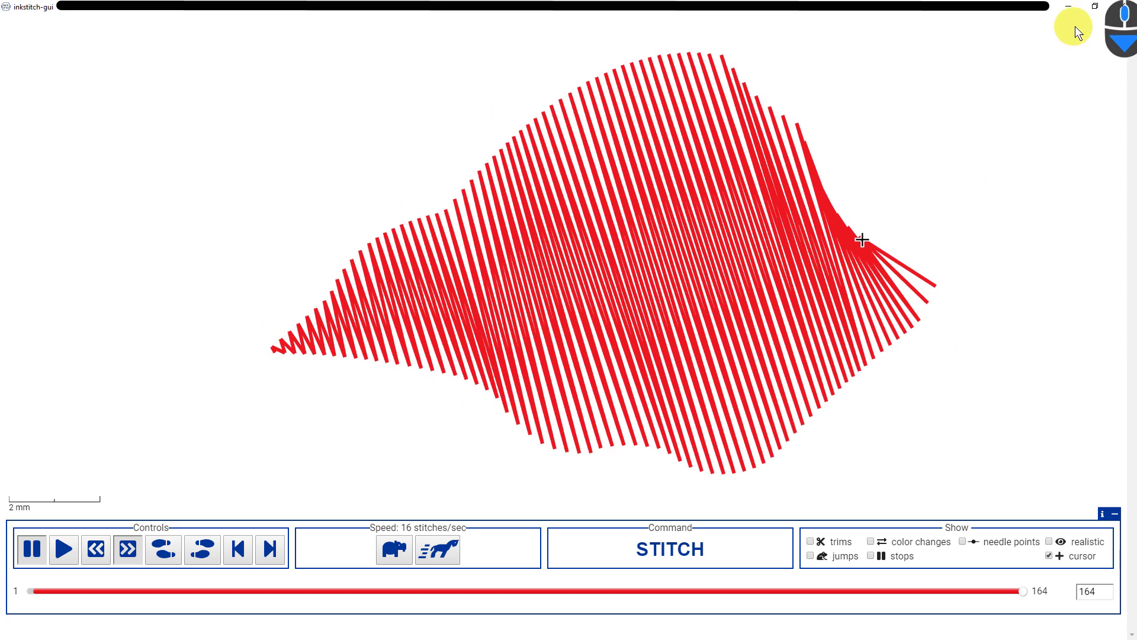
left_click(1126, 10)
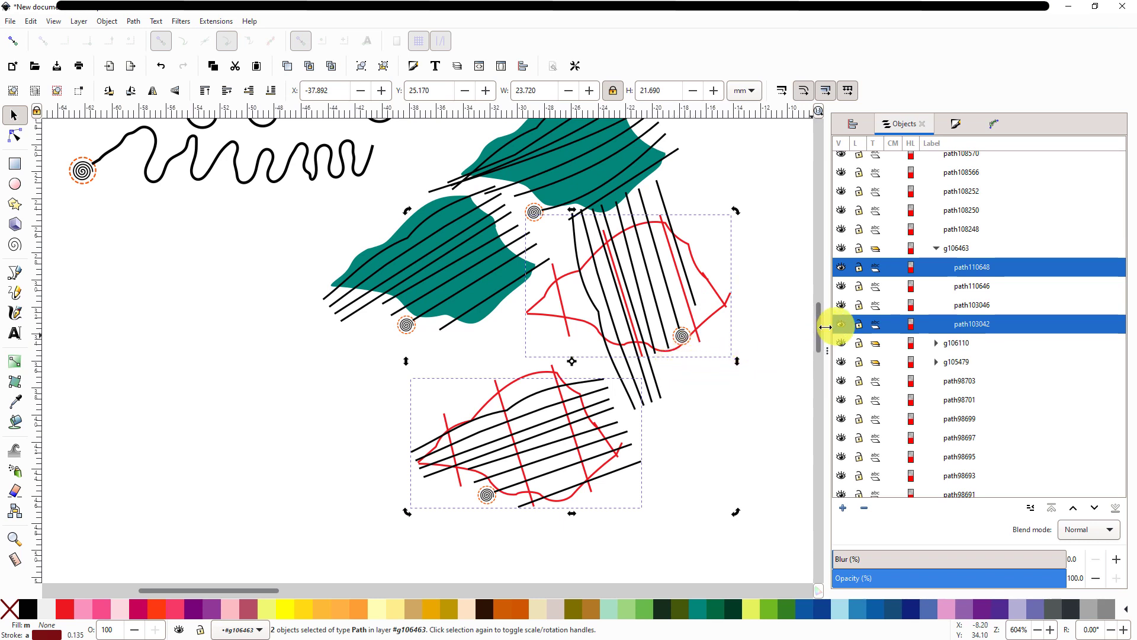
Step: Select both red leaf outlines together with their pattern lines and open them in Ink/Stitch's Simulator / Realistic Preview
left_click(644, 307)
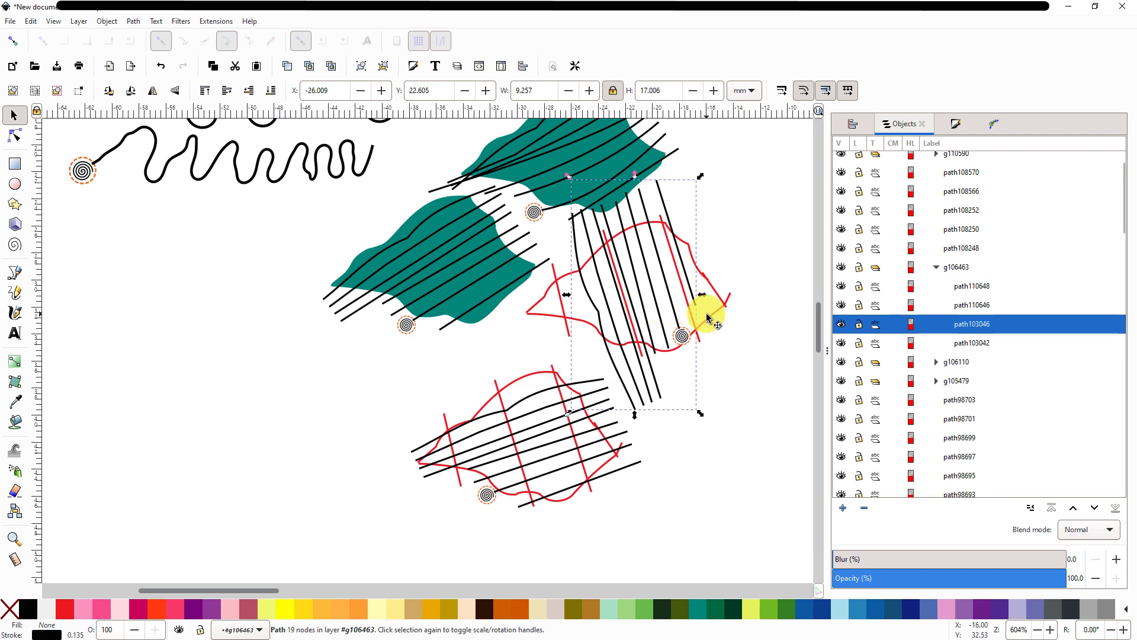
key("shift")
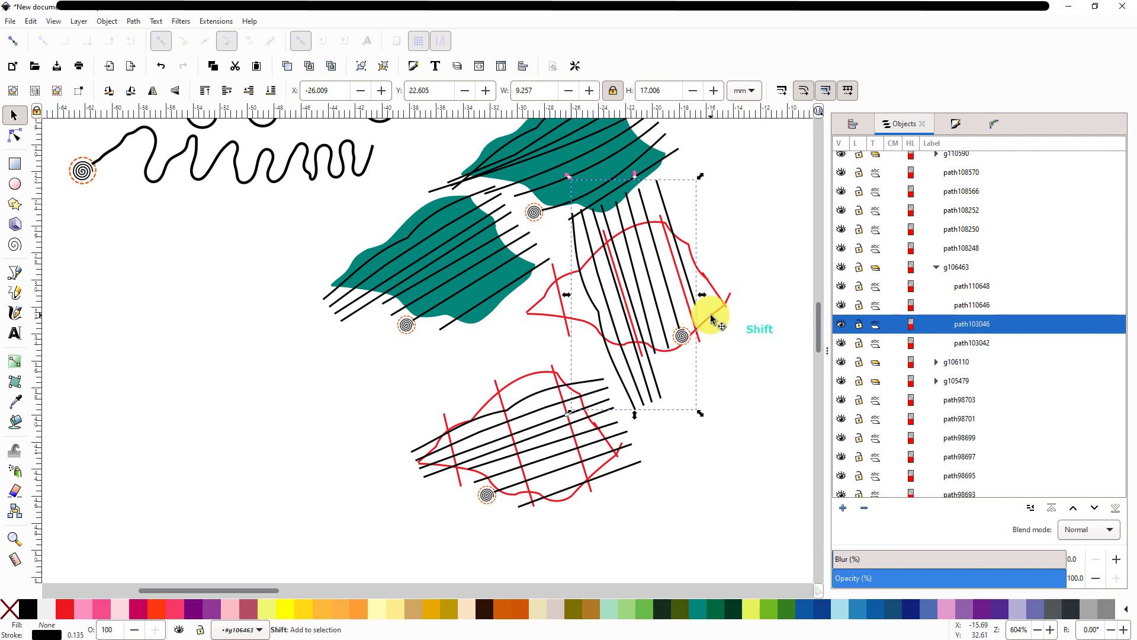
left_click(714, 319, "shift")
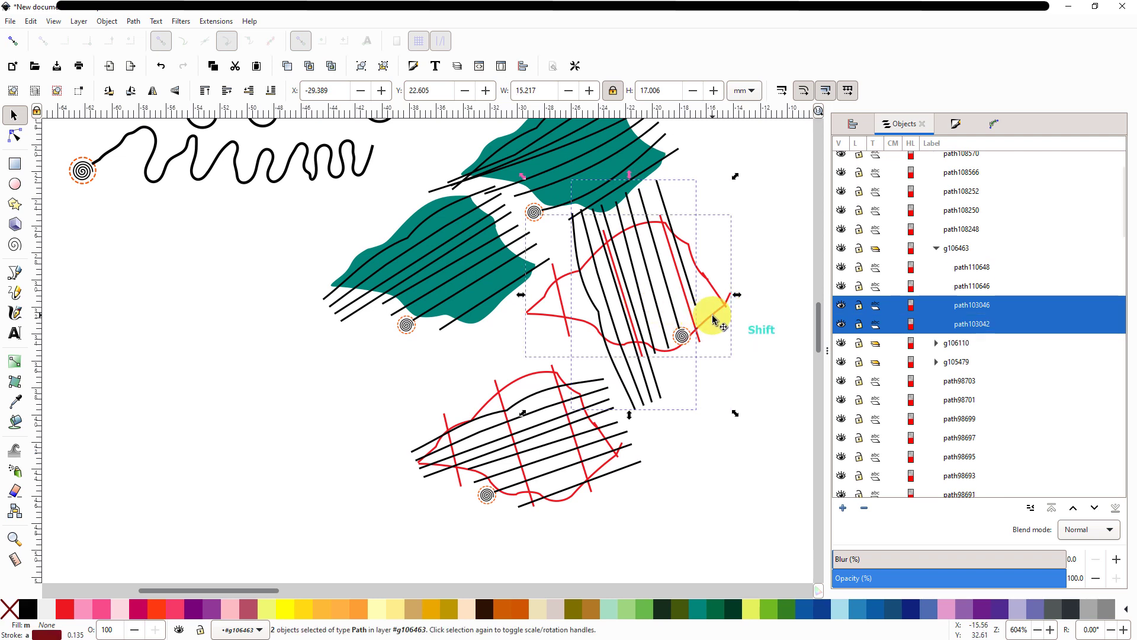
left_click(605, 466, "shift")
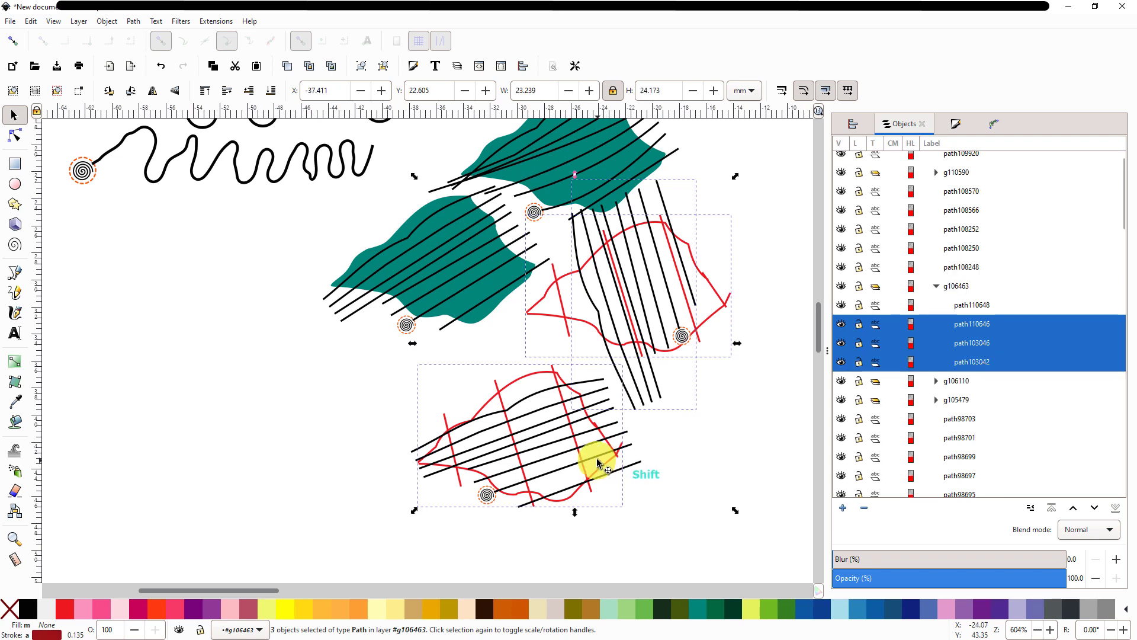
left_click(578, 418, "shift")
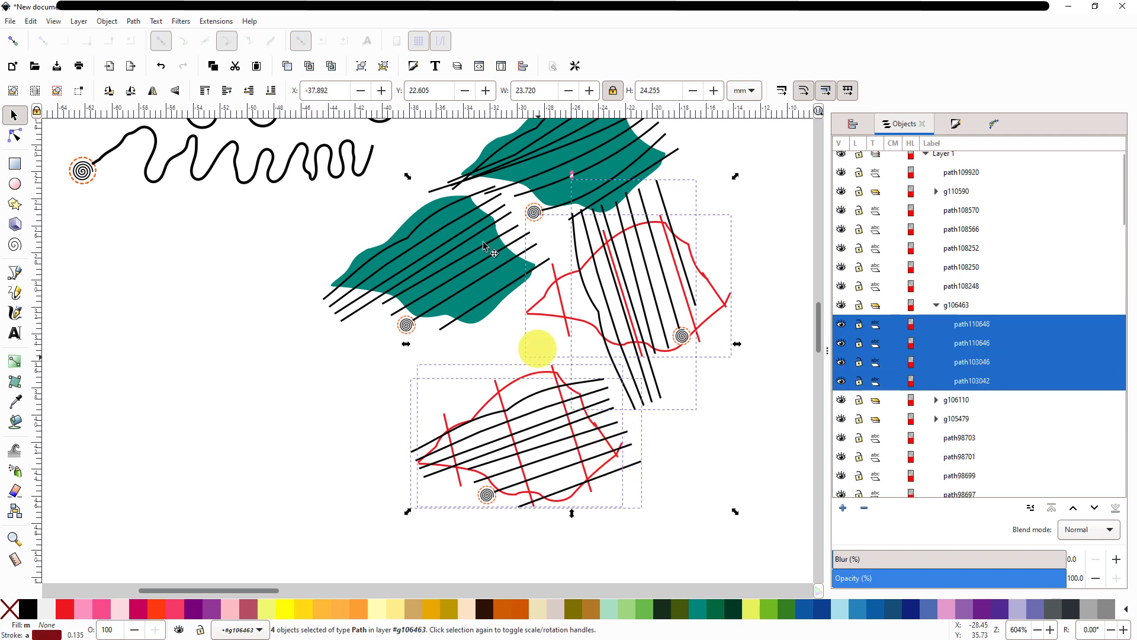
left_click(213, 22)
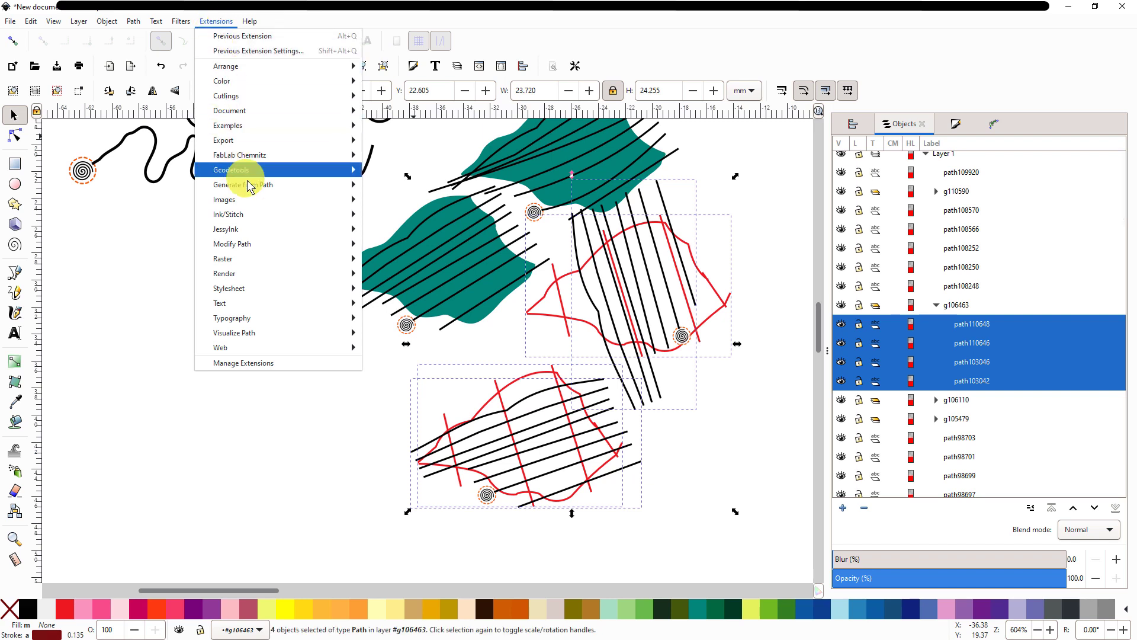
mouse_move(275, 220)
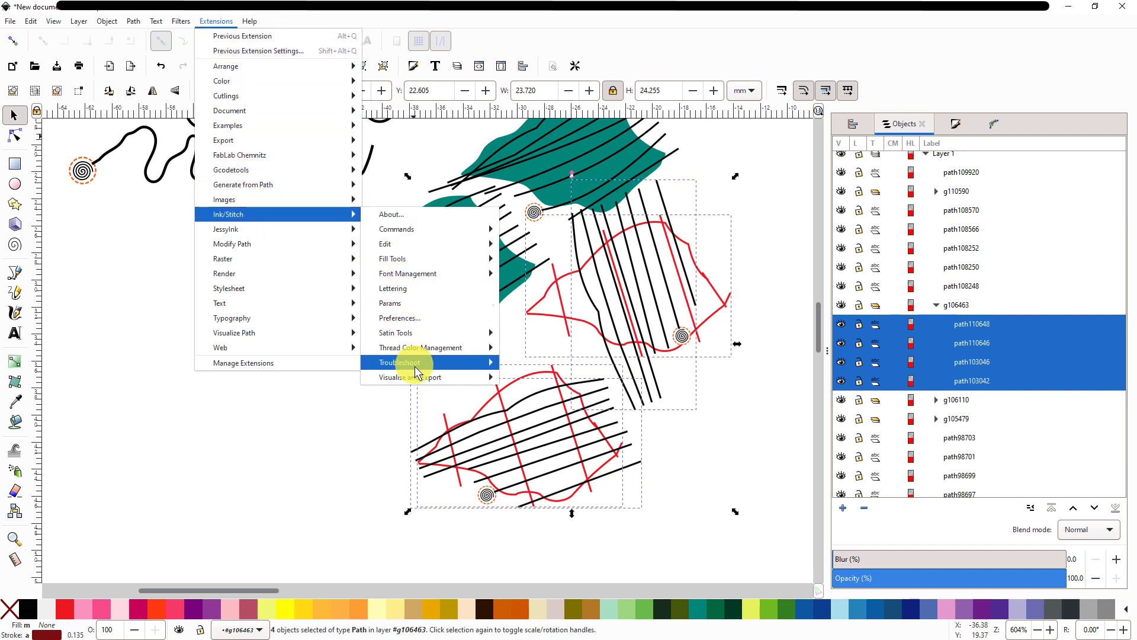
mouse_move(441, 380)
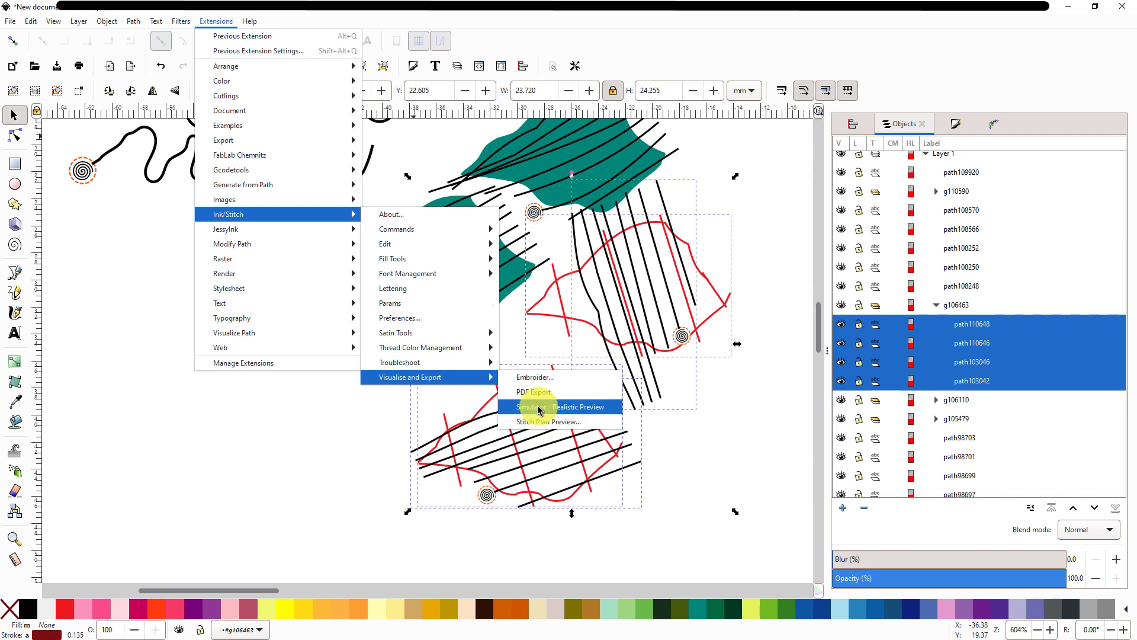
left_click(545, 407)
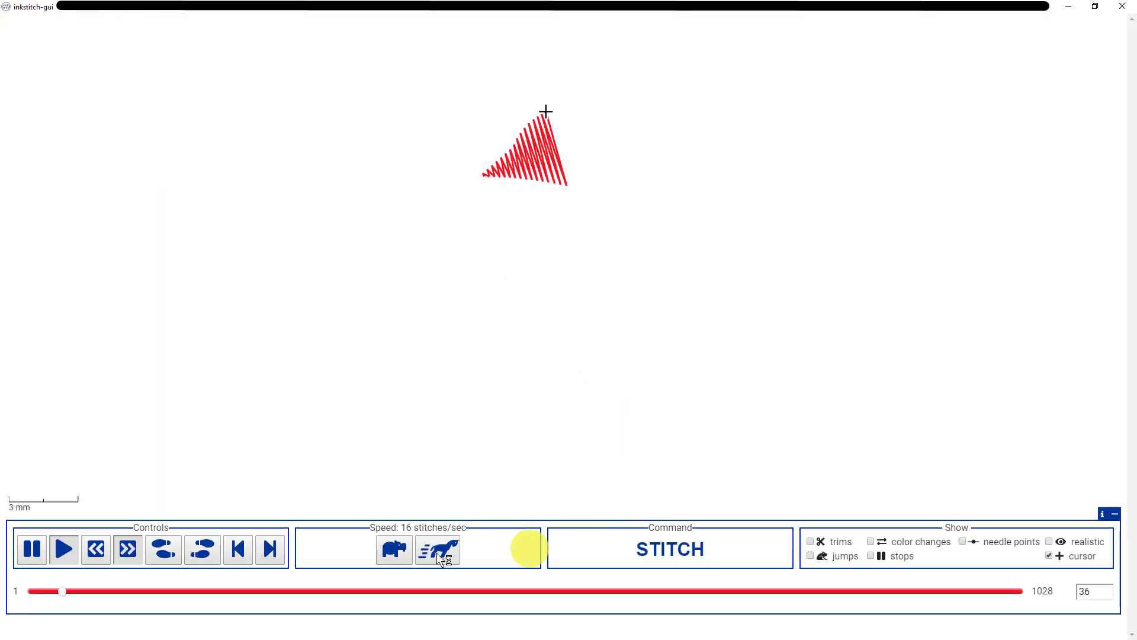
Step: Play the stitch simulation at 64 stitches per second, inspect both leaves in realistic rendering, and close the preview
left_click(437, 549)
left_click(438, 549)
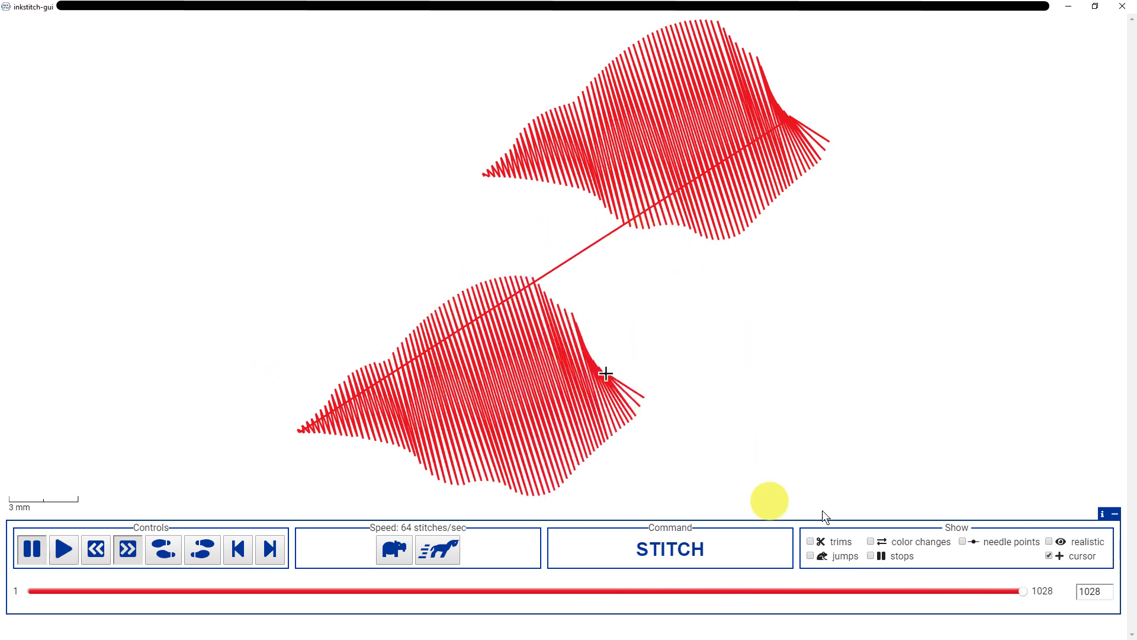
left_click(1050, 540)
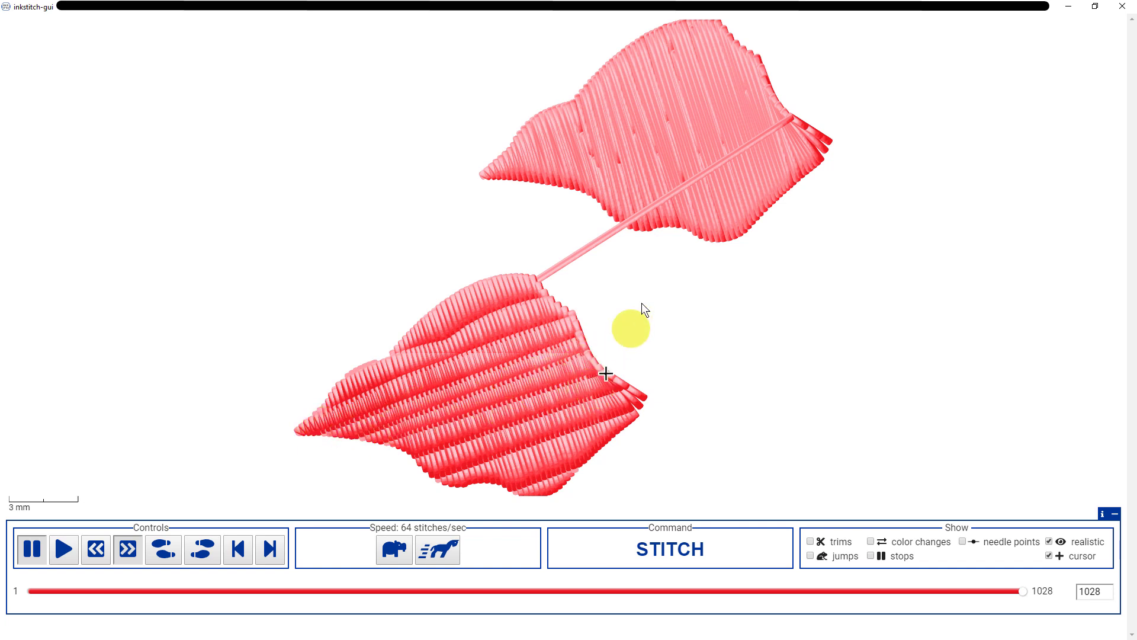
left_click(1122, 9)
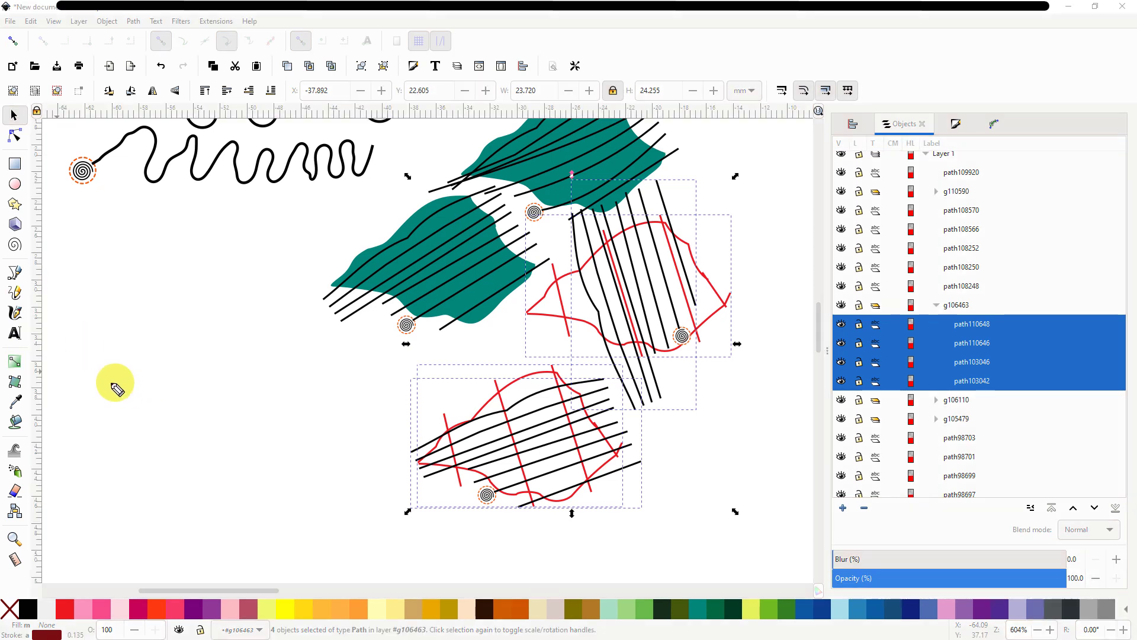
left_click_drag(110, 382, 349, 410)
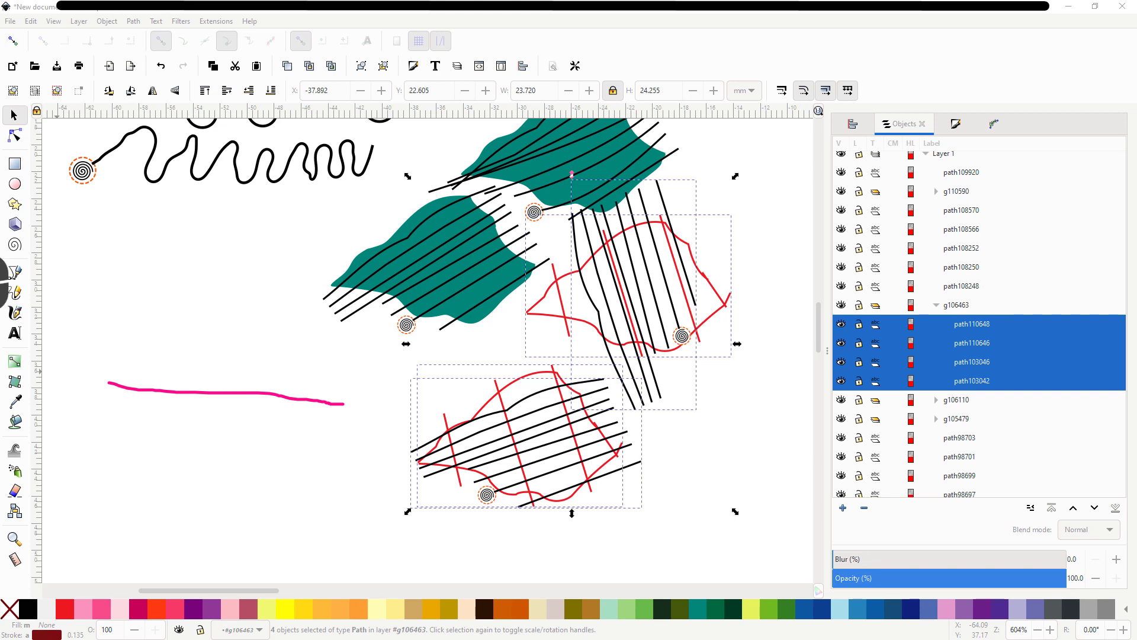
mouse_move(157, 325)
left_mouse_down()
mouse_move(158, 430)
mouse_move(216, 347)
mouse_move(229, 438)
mouse_move(283, 367)
left_mouse_up()
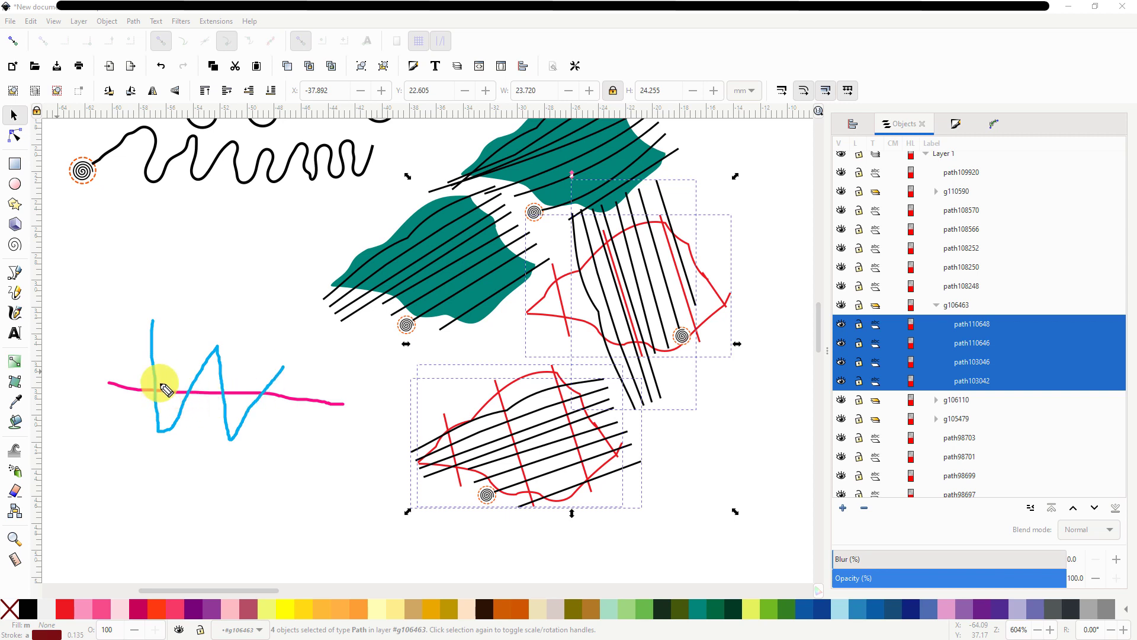
mouse_move(157, 383)
left_mouse_down()
mouse_move(191, 383)
mouse_move(176, 387)
mouse_move(191, 402)
mouse_move(193, 386)
mouse_move(246, 389)
mouse_move(216, 394)
mouse_move(226, 400)
mouse_move(299, 389)
mouse_move(247, 390)
mouse_move(254, 403)
mouse_move(280, 400)
left_mouse_up()
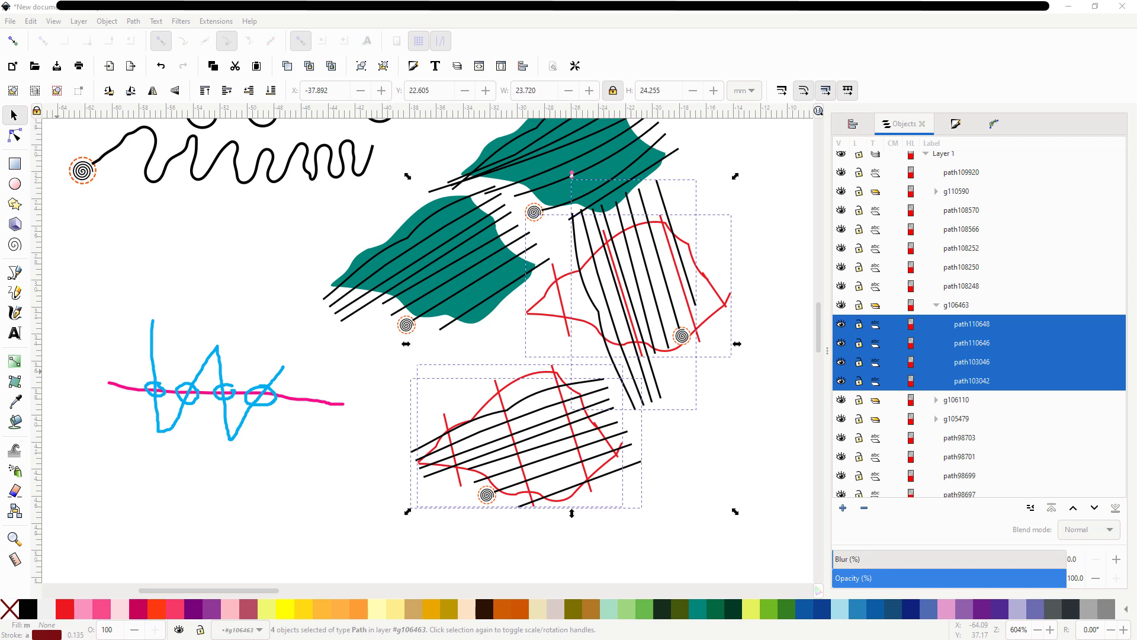
left_click(1, 246)
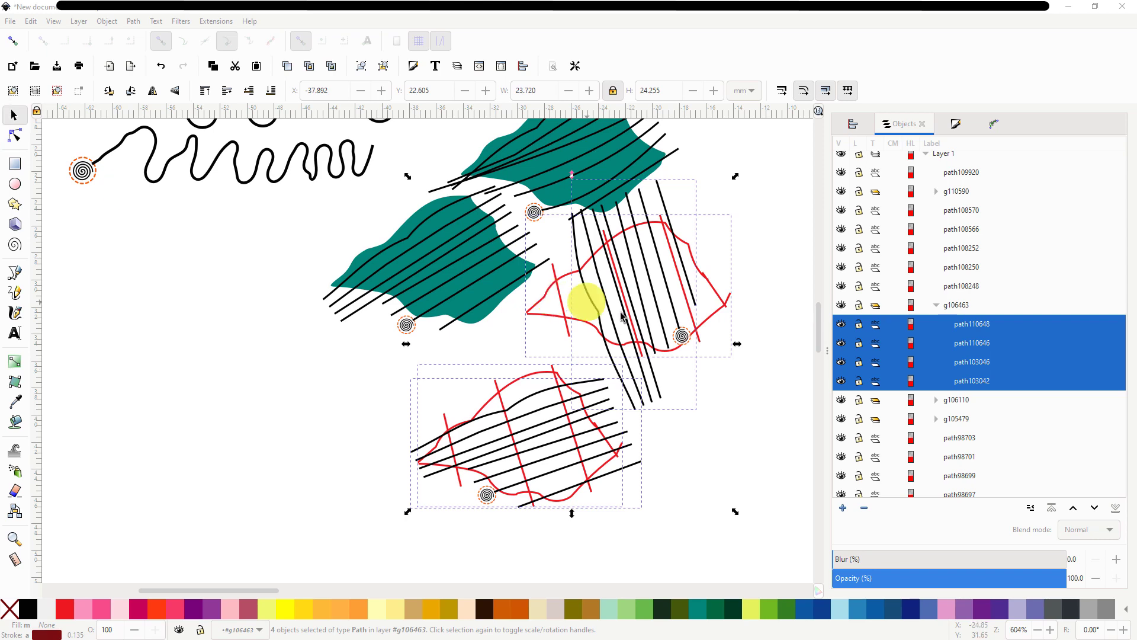
Step: Set the maximum fill stitch length of the upper green leaf group to 100 mm in Ink/Stitch Params and apply it
left_click_drag(579, 343, 543, 399)
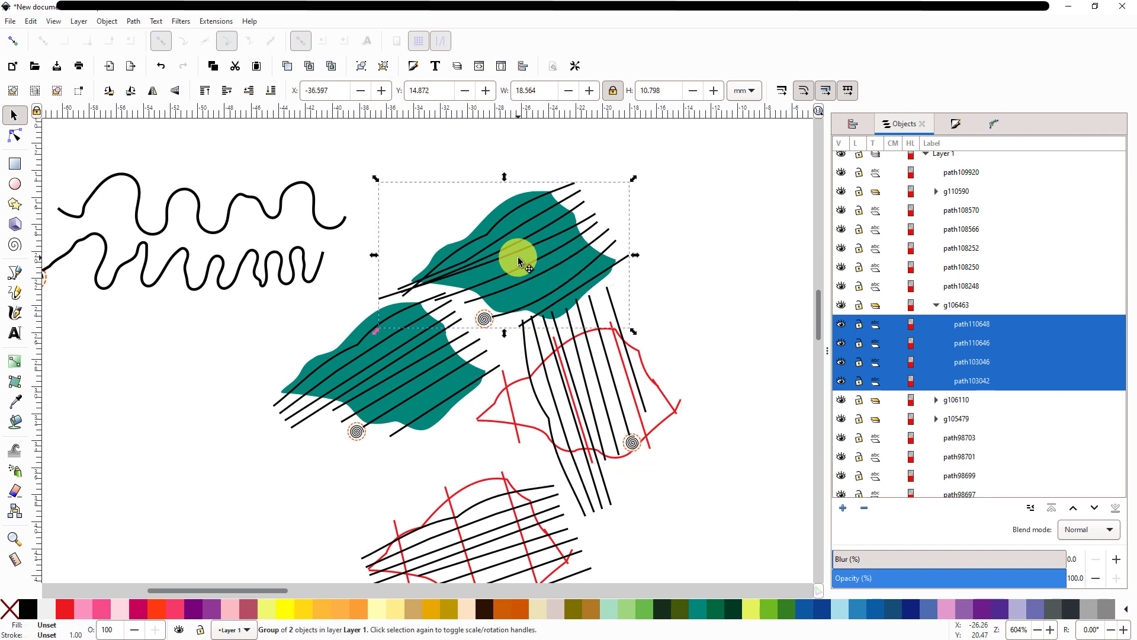
left_click(520, 259)
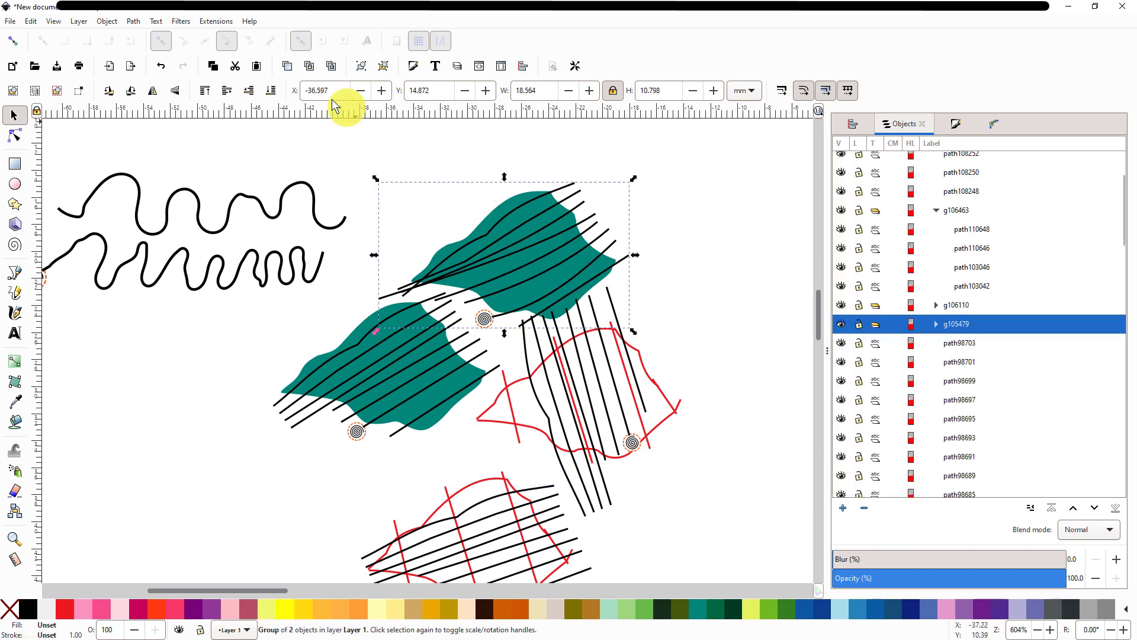
left_click(214, 22)
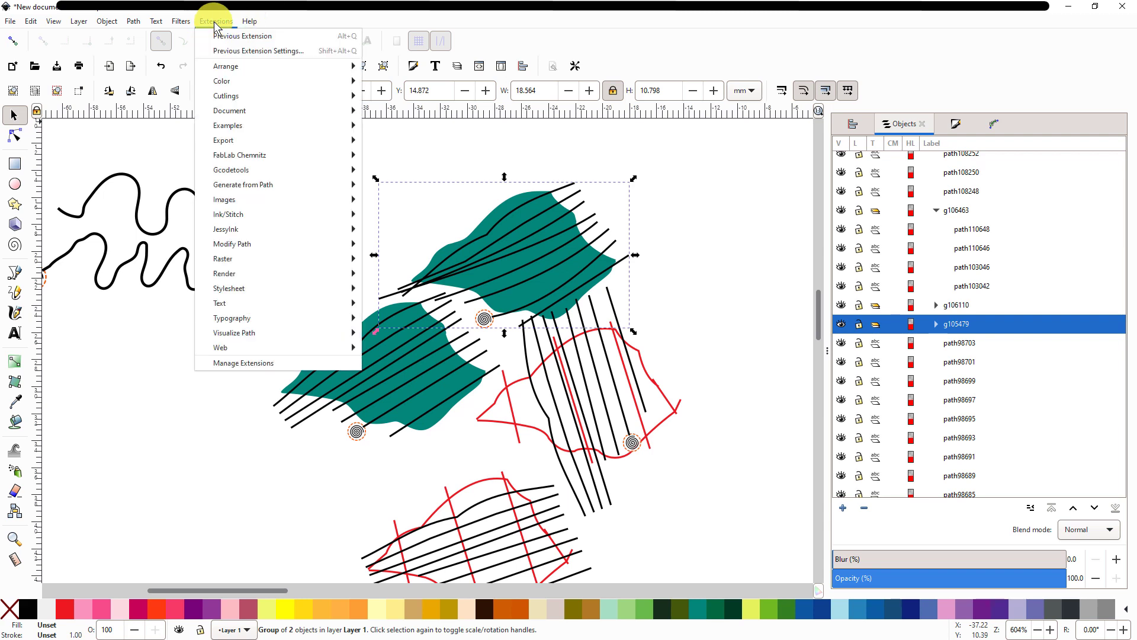
mouse_move(236, 230)
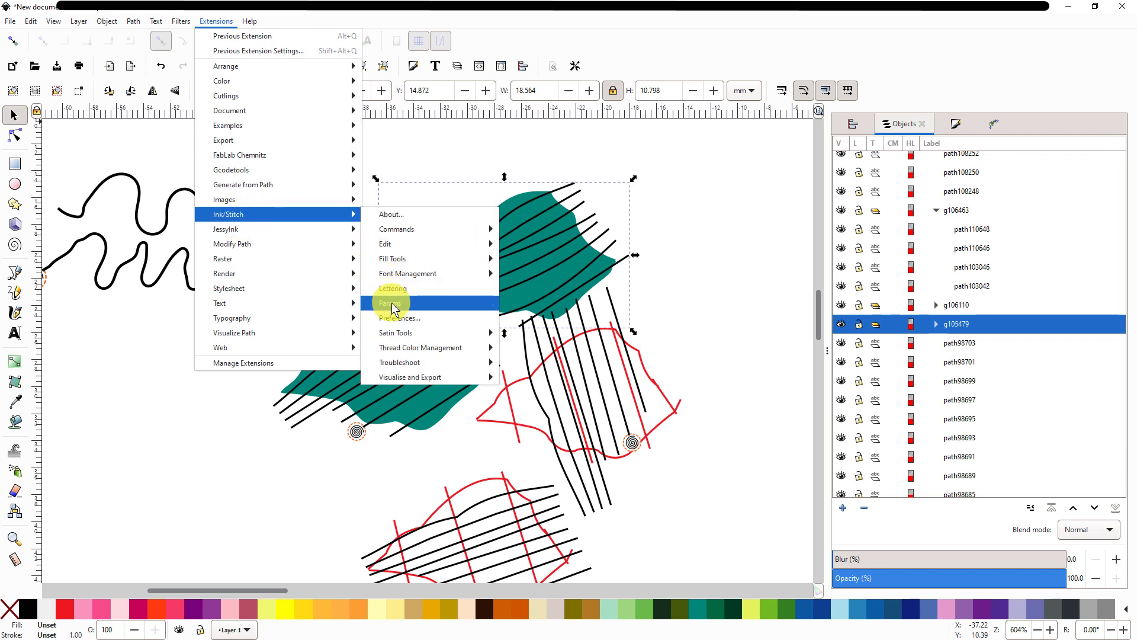
left_click(392, 306)
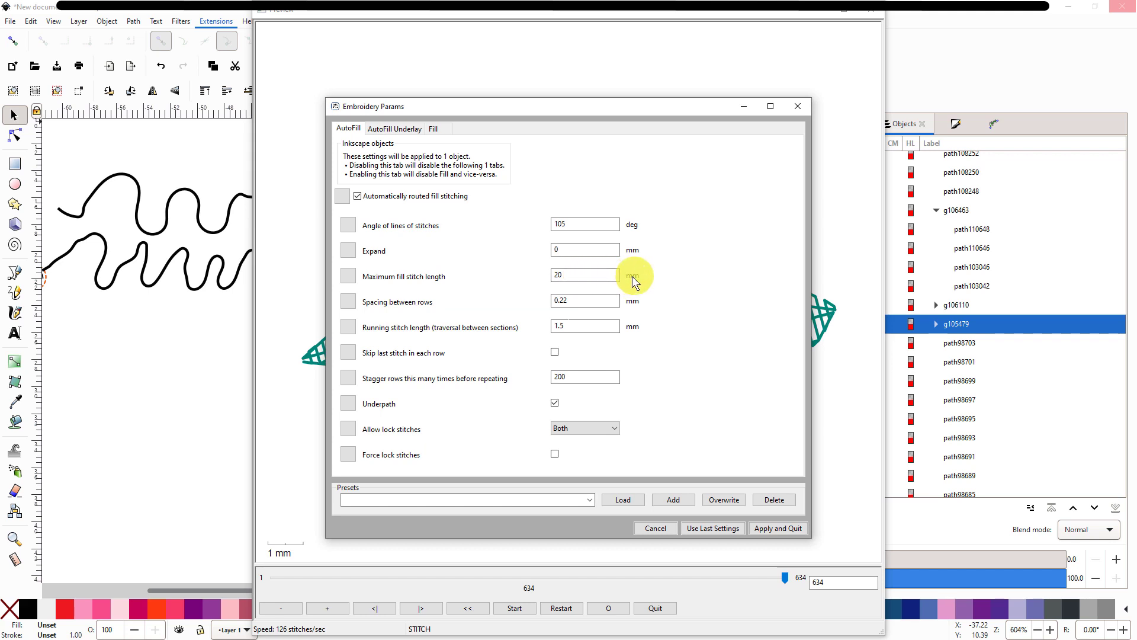
left_click_drag(575, 276, 532, 271)
type("100")
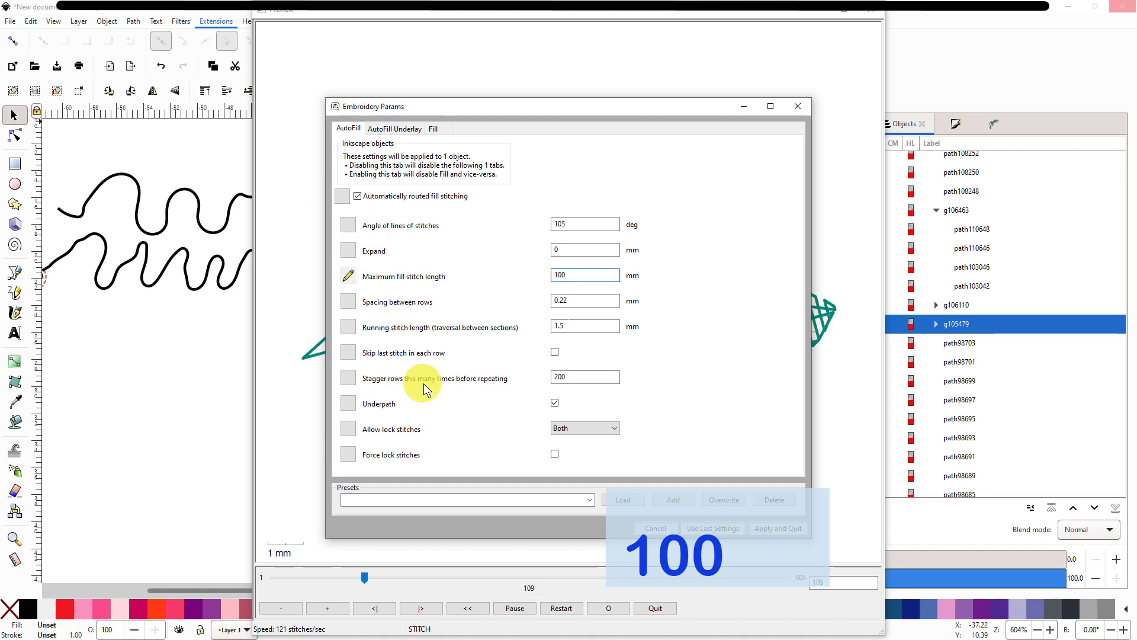
double_click(575, 274)
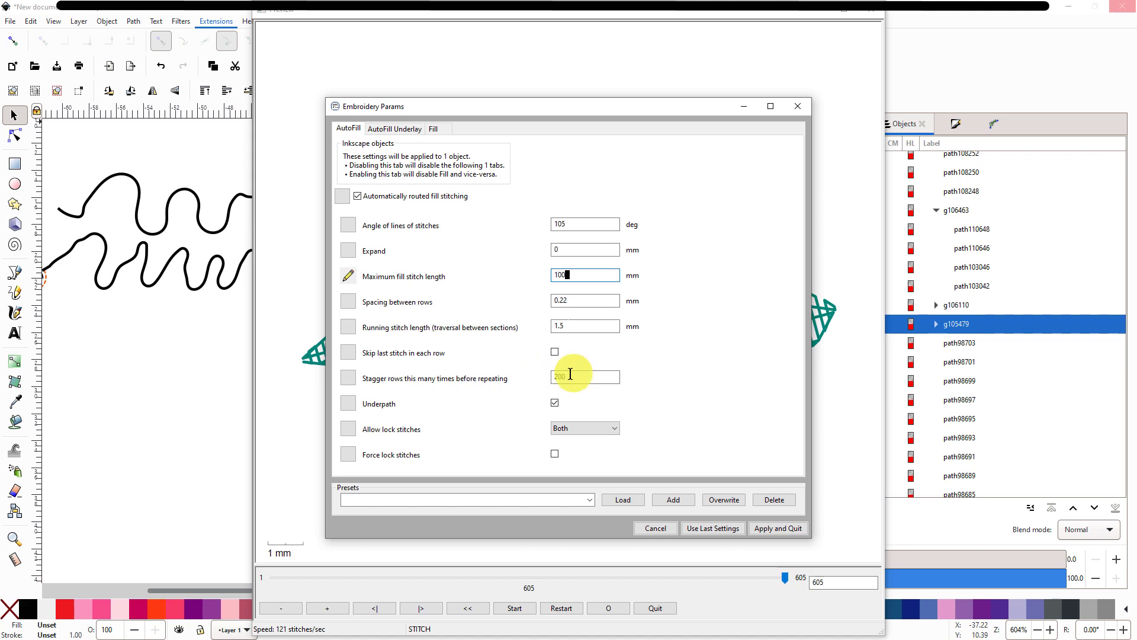
left_click(774, 528)
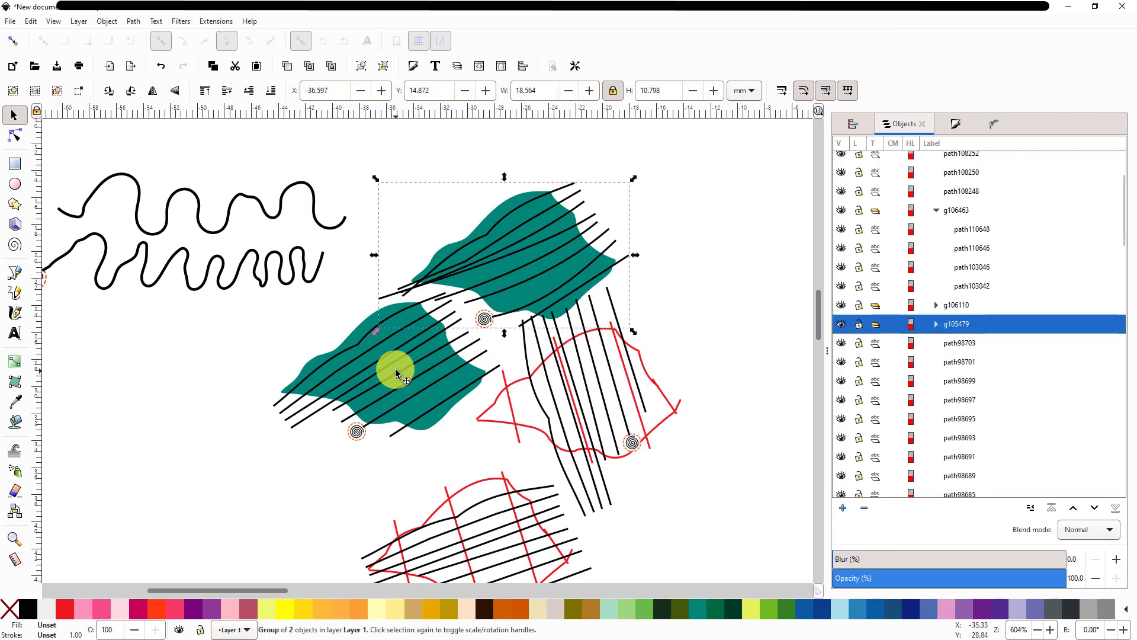
Step: Examine the lower green leaf group's maximum fill stitch length and row stagger in Ink/Stitch Params, and apply the settings to close the dialog
left_click(396, 382)
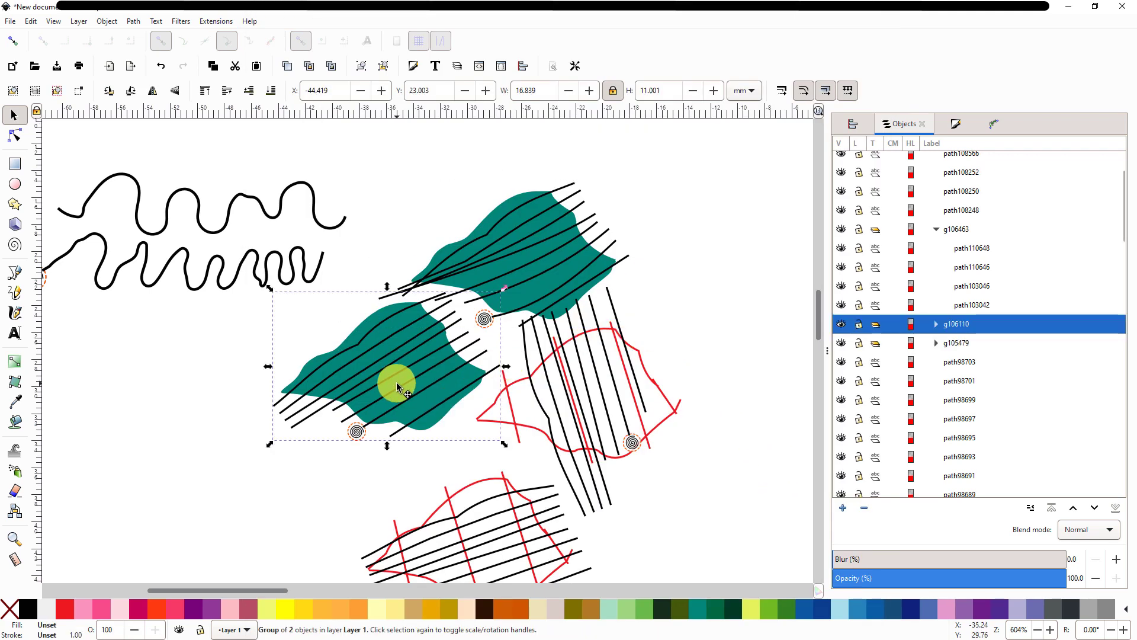
left_click(208, 24)
mouse_move(260, 221)
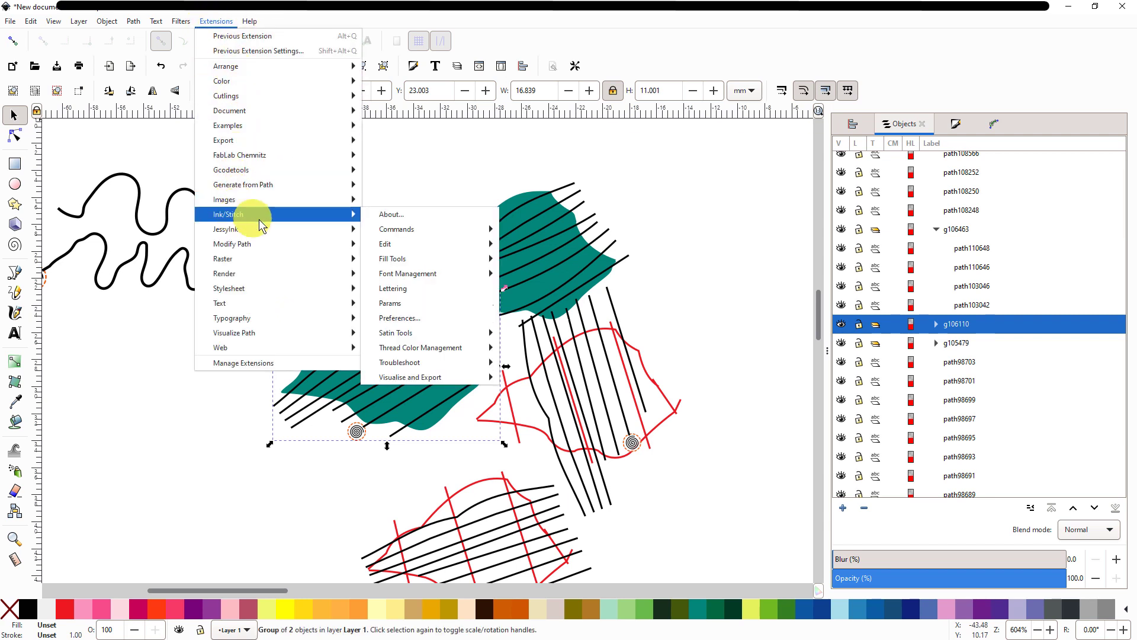
left_click(399, 310)
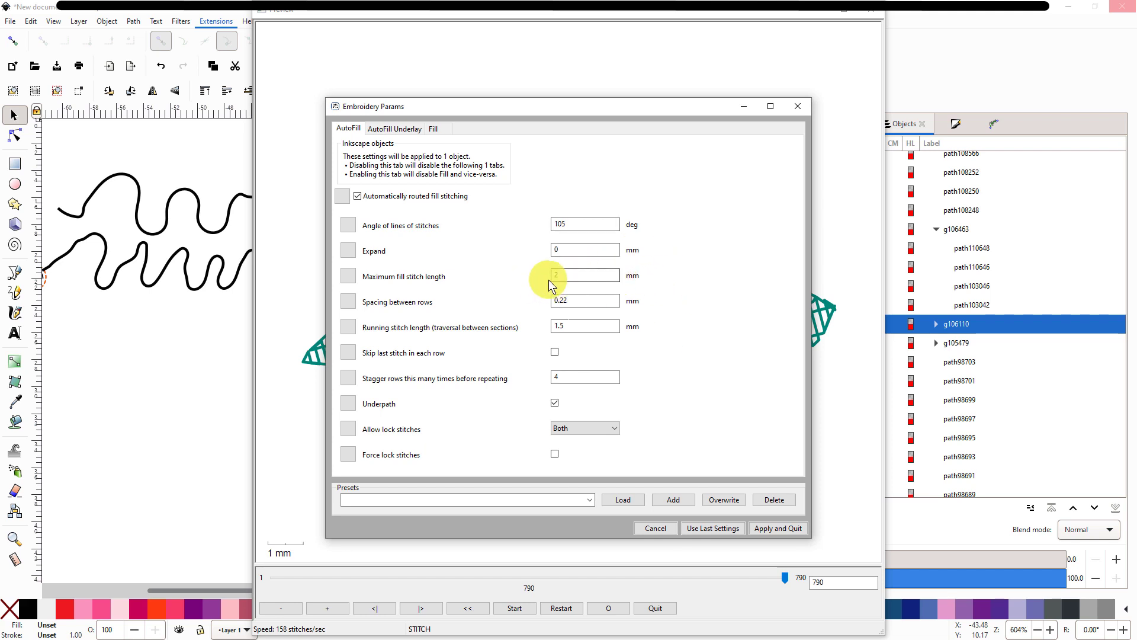
mouse_move(442, 278)
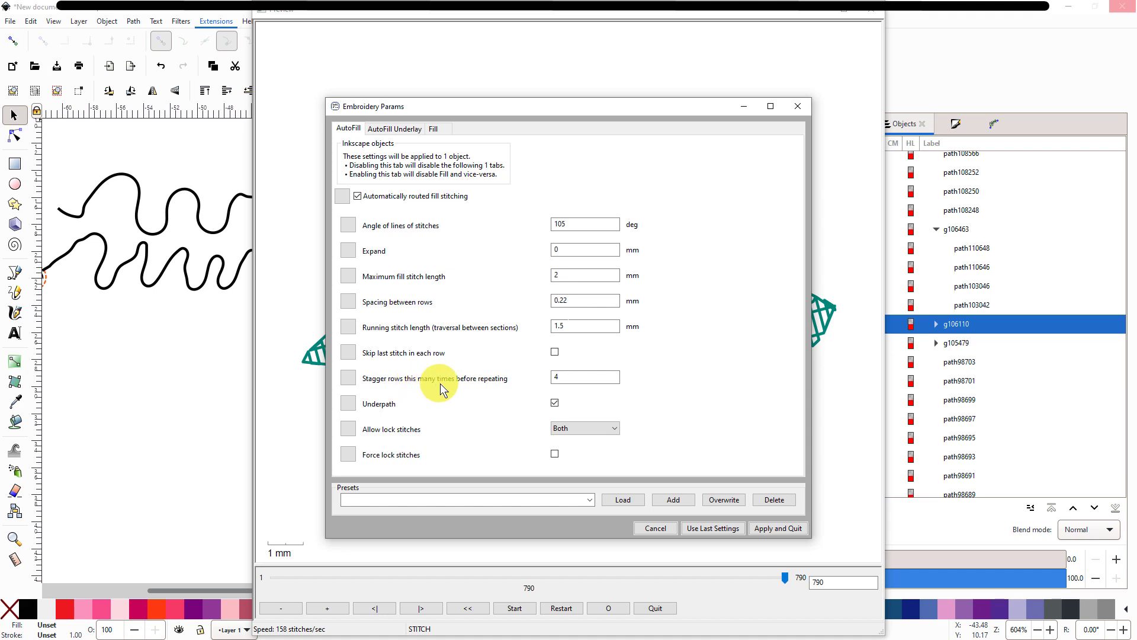
left_click(561, 380)
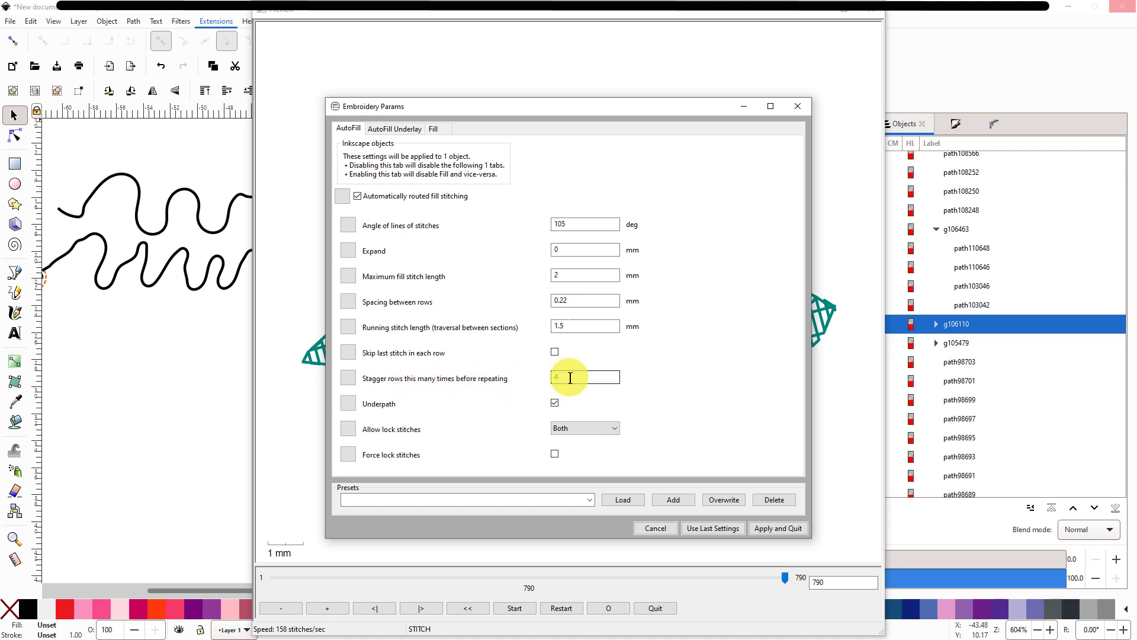
type("4")
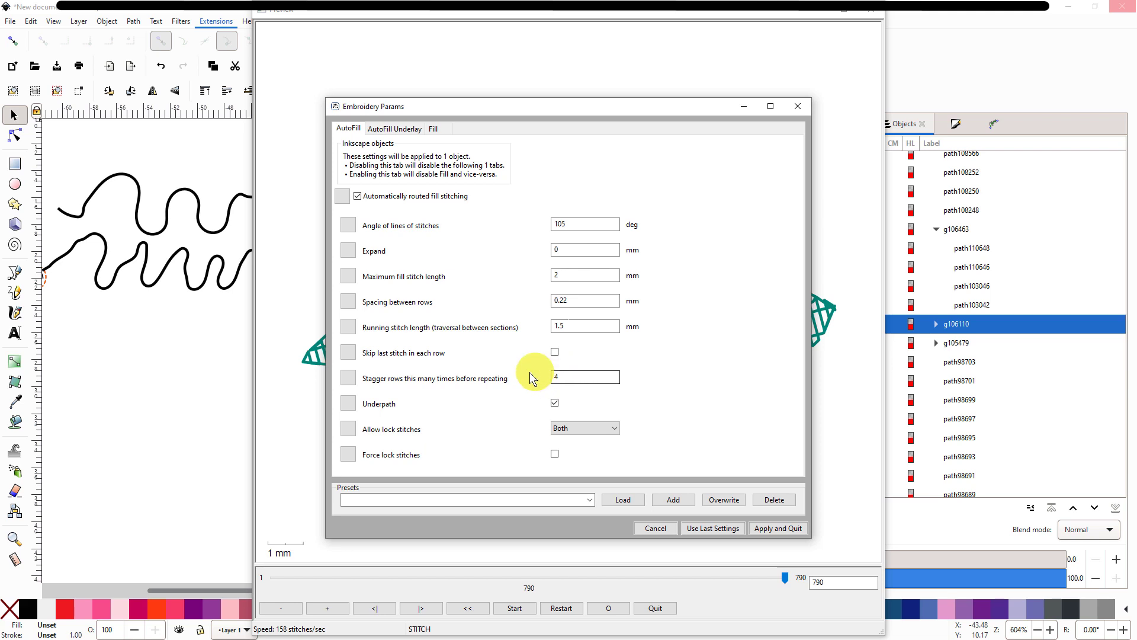
left_click(555, 404)
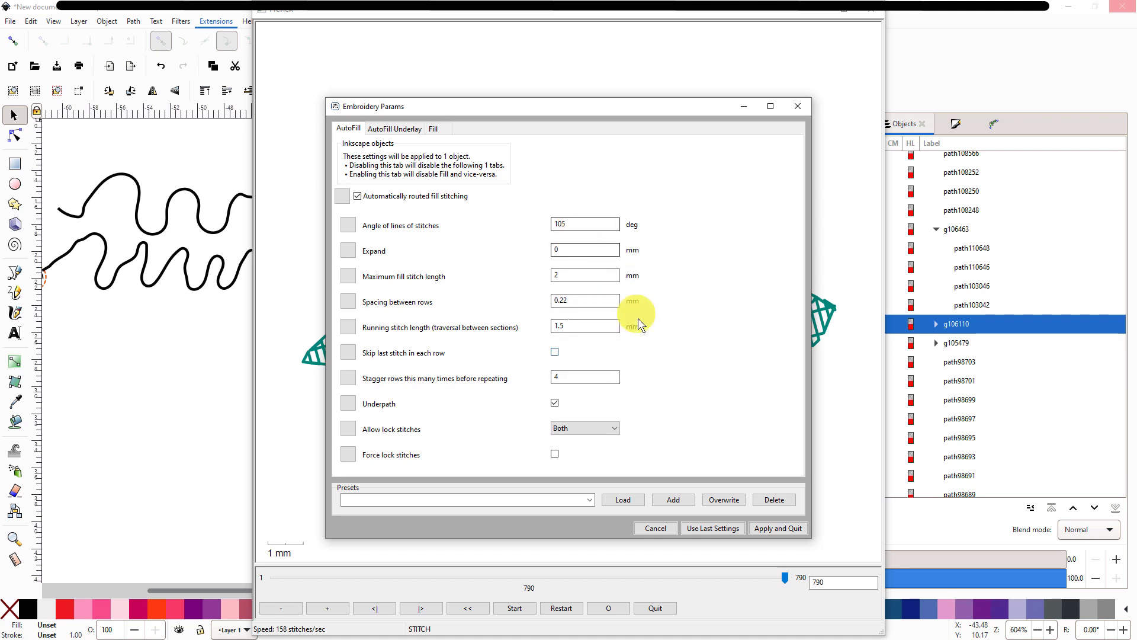
left_click(772, 528)
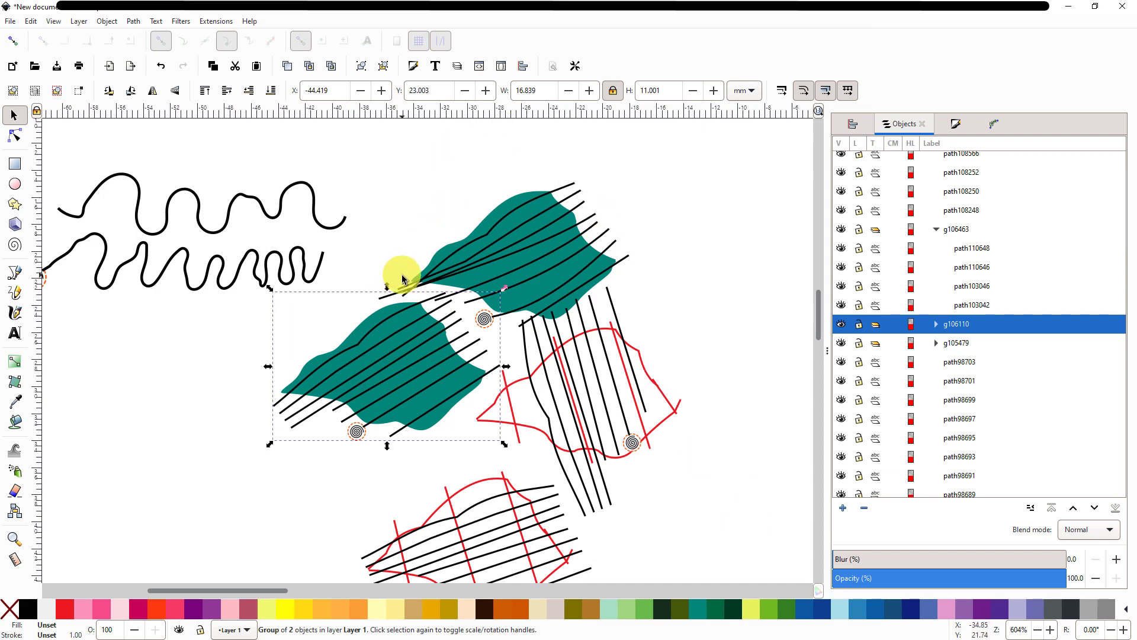
Step: Select both green leaf groups and play their stitch simulation in Ink/Stitch's Simulator / Realistic Preview at 64 stitches per second
left_click(517, 248, "shift")
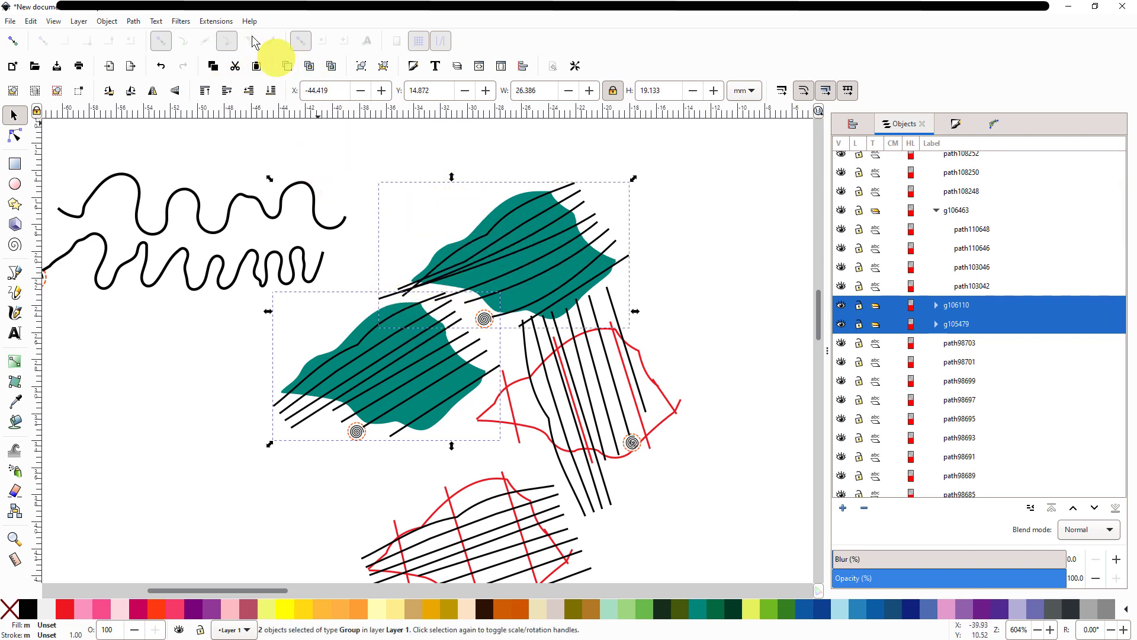
left_click(216, 21)
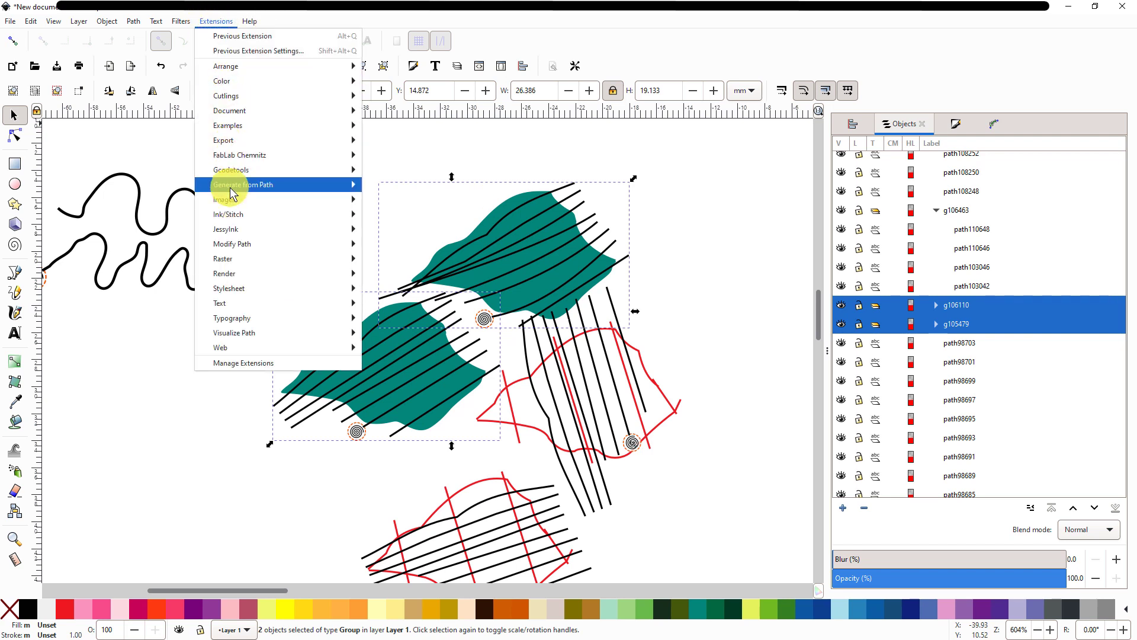
mouse_move(234, 214)
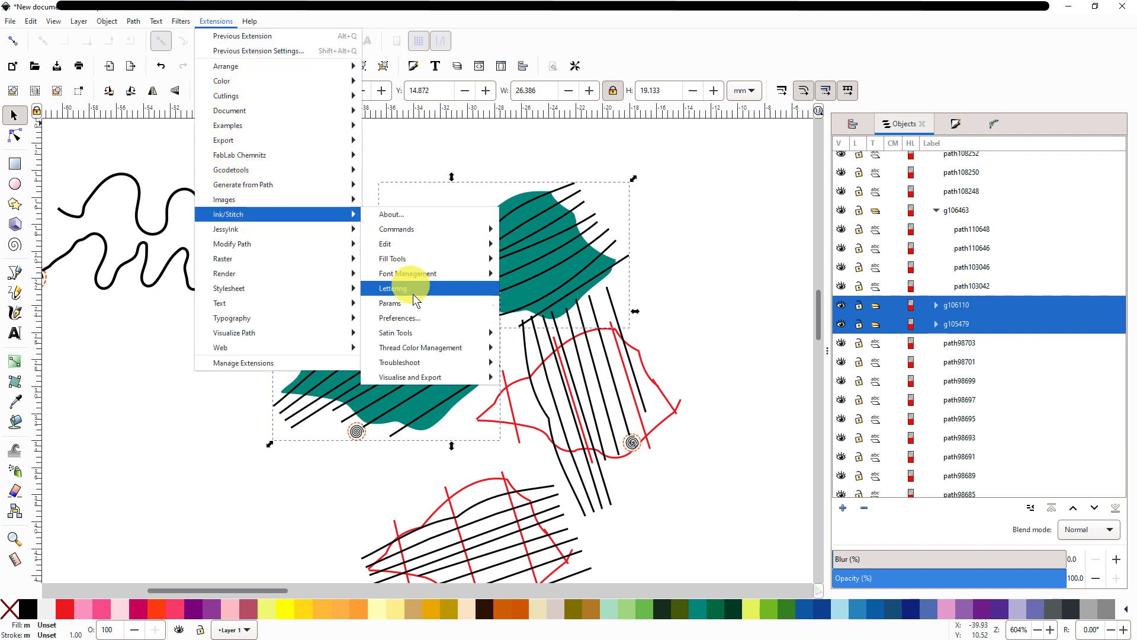
mouse_move(474, 378)
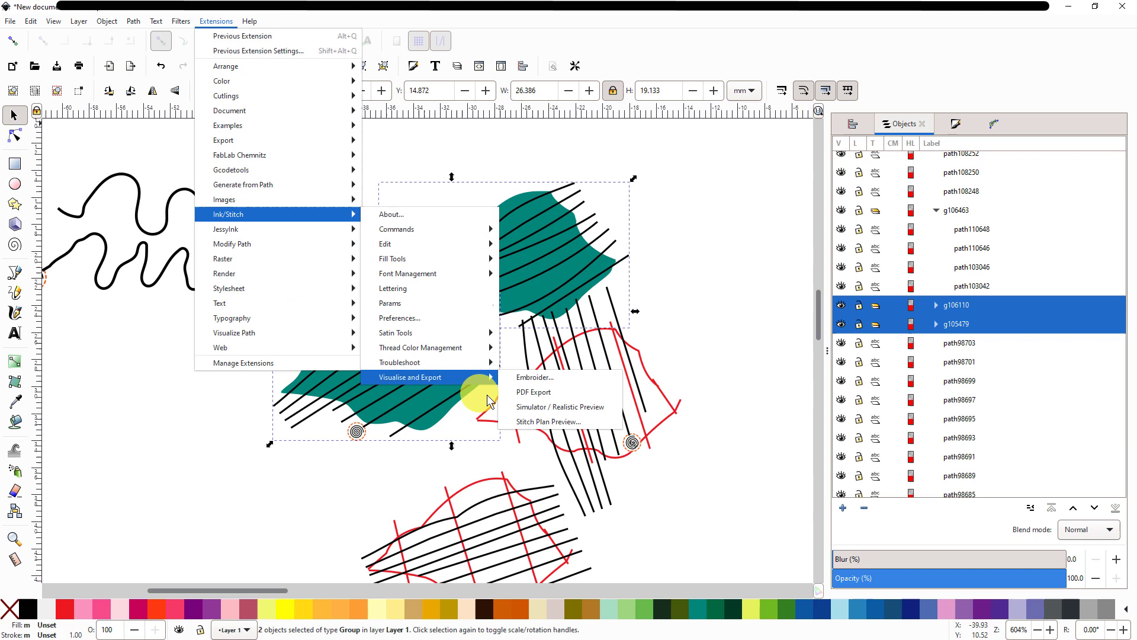
left_click(531, 405)
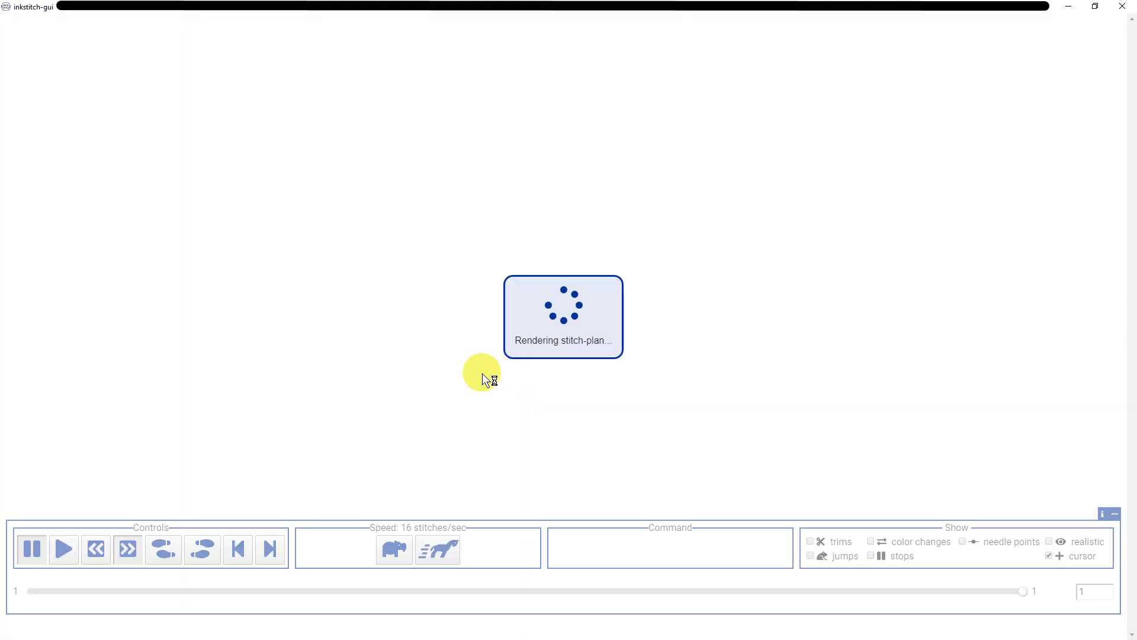
left_click(437, 544)
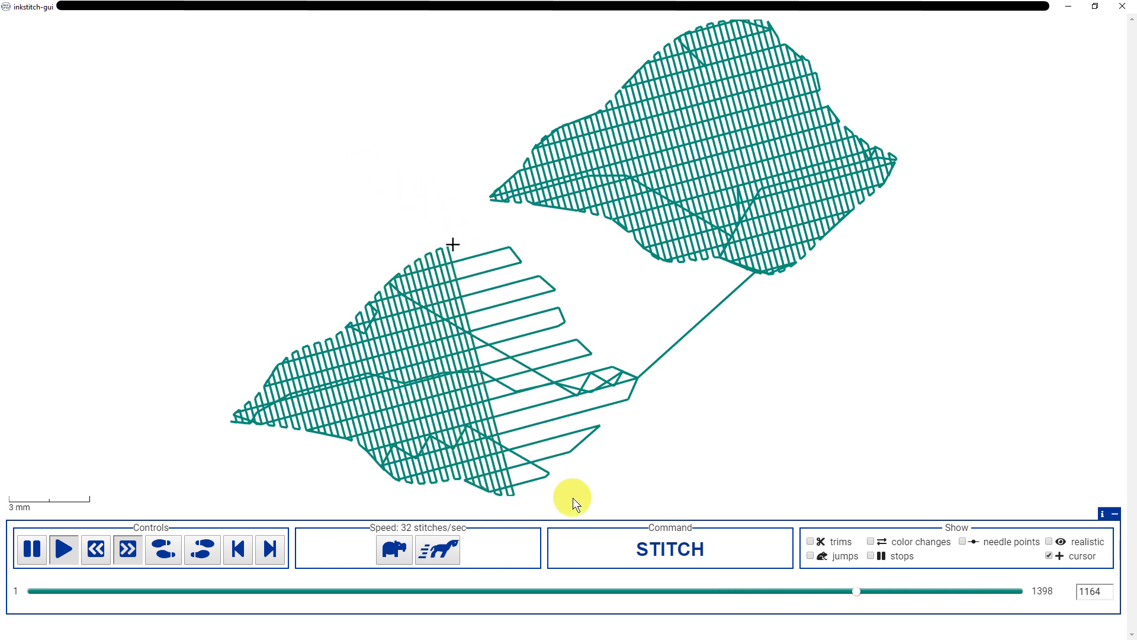
left_click(436, 544)
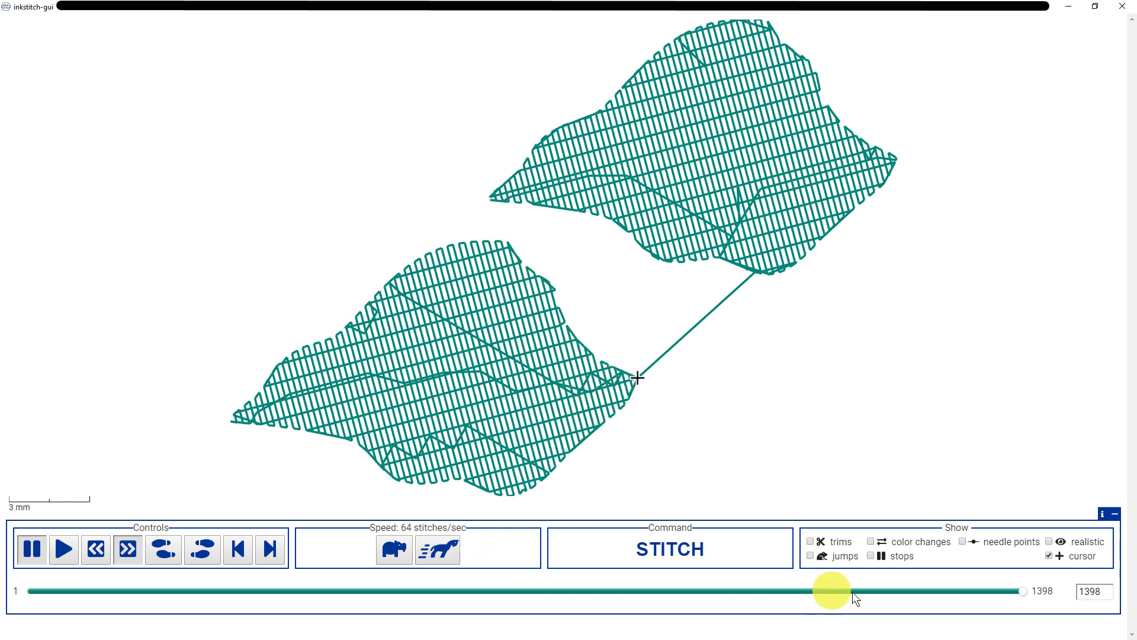
Step: Turn on realistic rendering and examine the stitch texture of the lower green leaf up close
left_click(1049, 542)
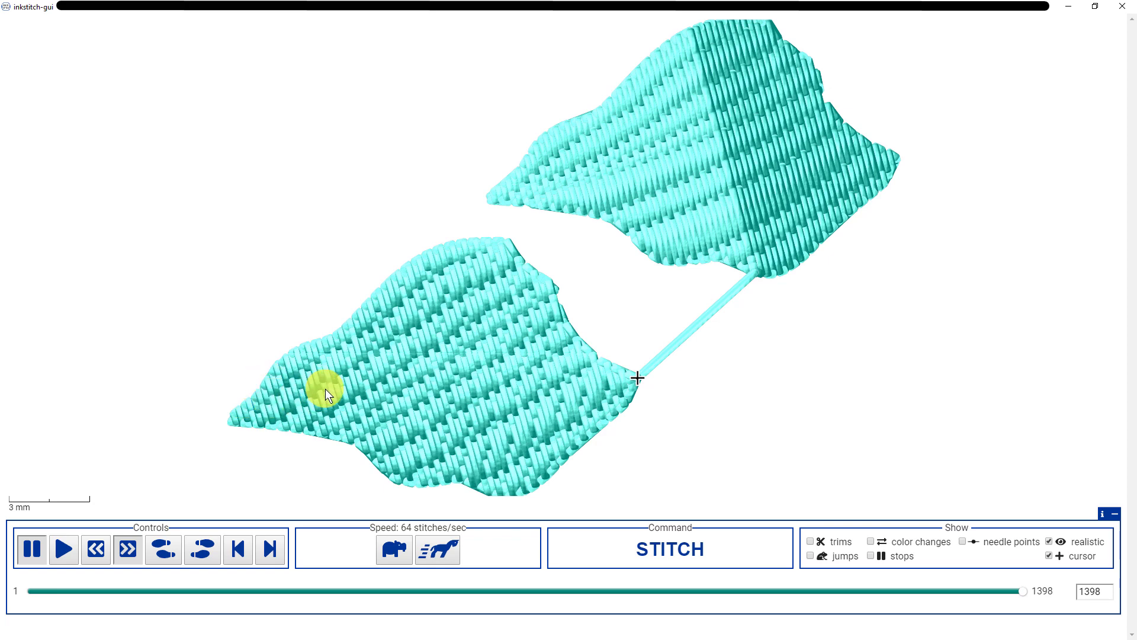
scroll(325, 401, "up", 2)
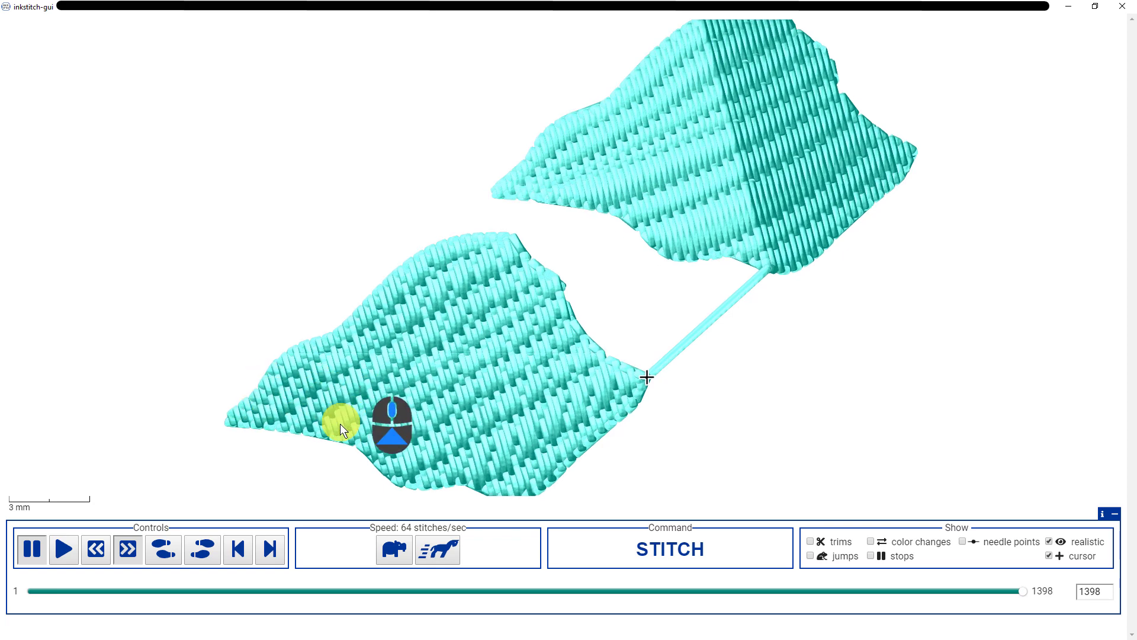
scroll(342, 418, "up", 2)
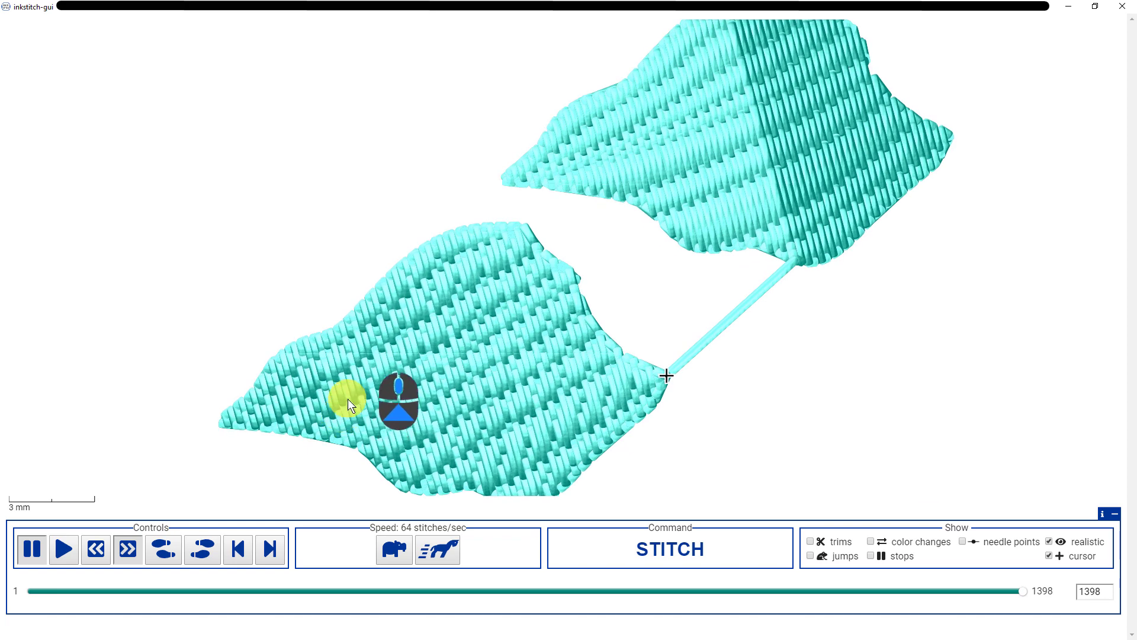
scroll(347, 403, "up", 2)
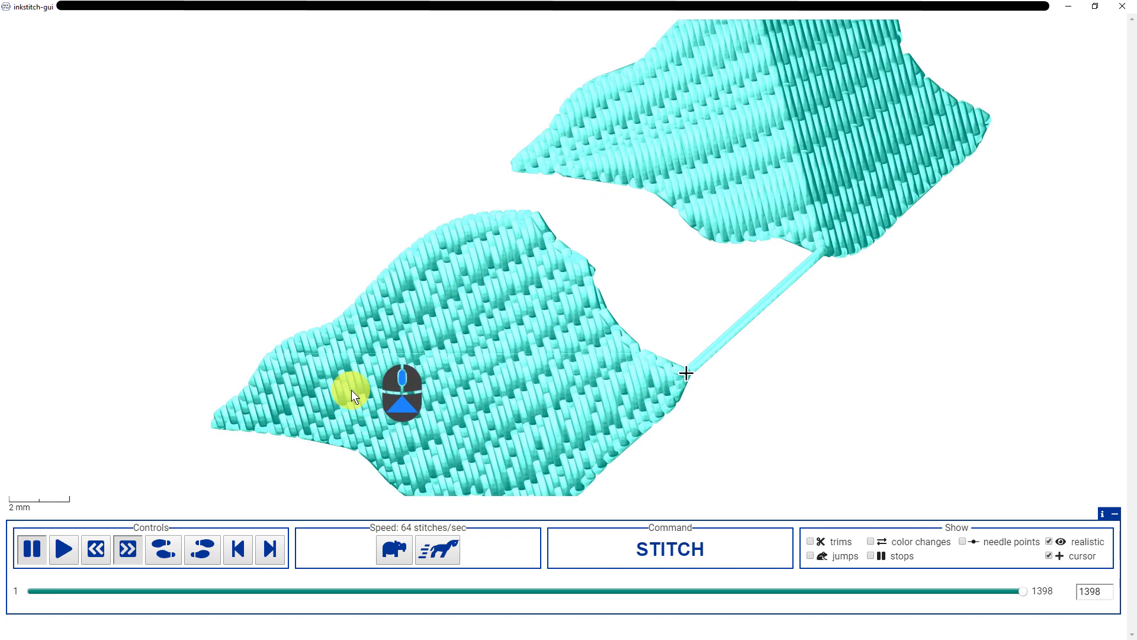
scroll(351, 390, "up", 3)
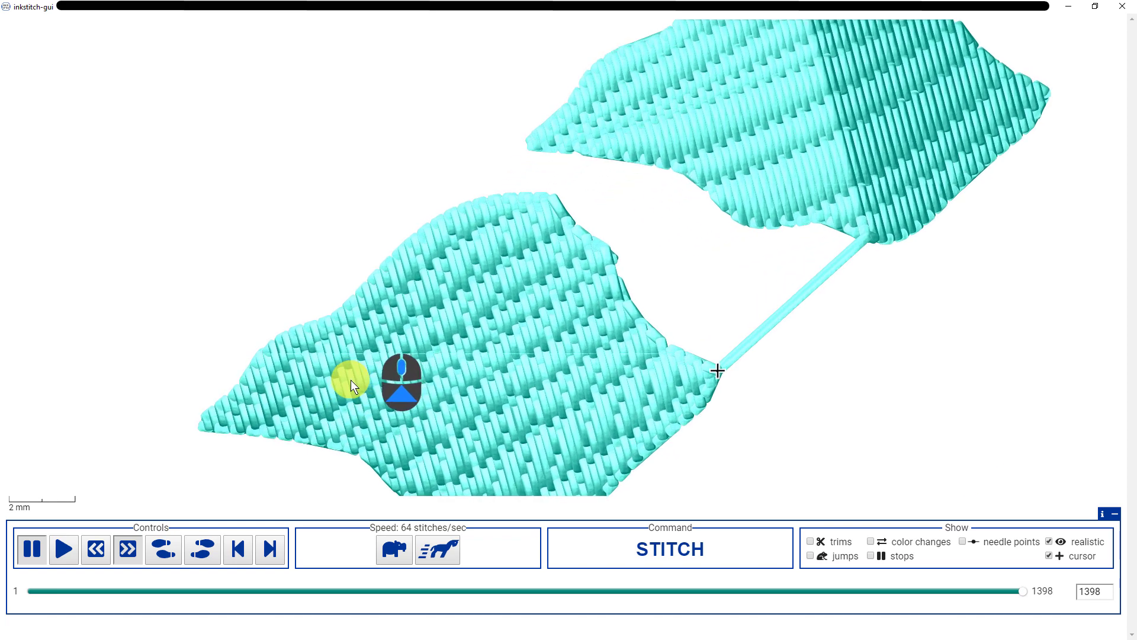
scroll(351, 376, "up", 2)
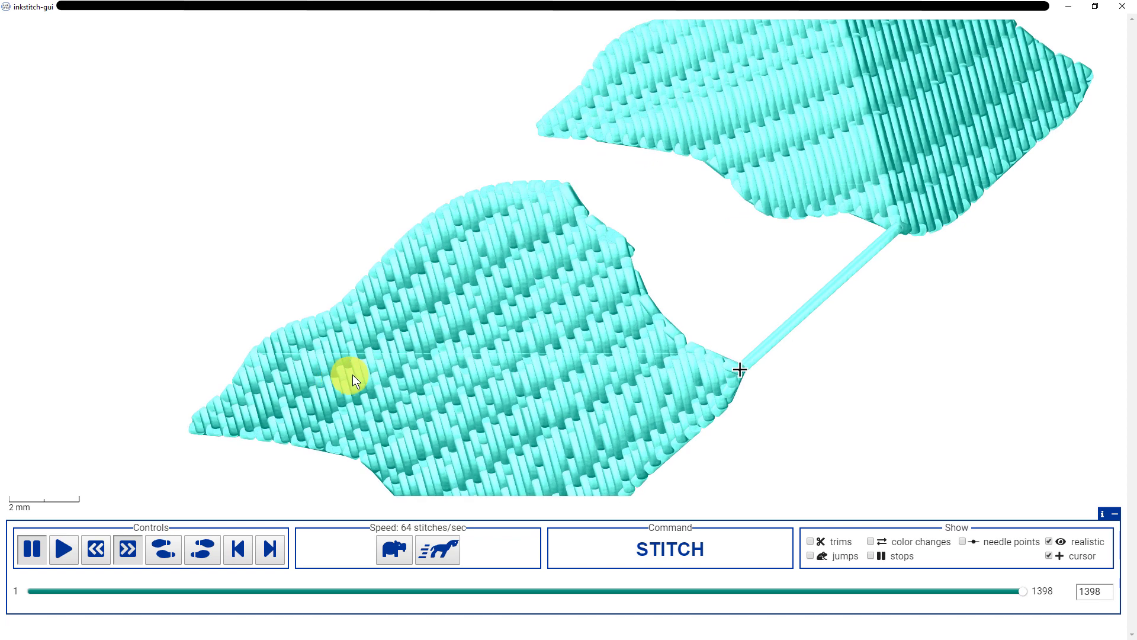
scroll(347, 368, "up", 1)
scroll(385, 323, "up", 1)
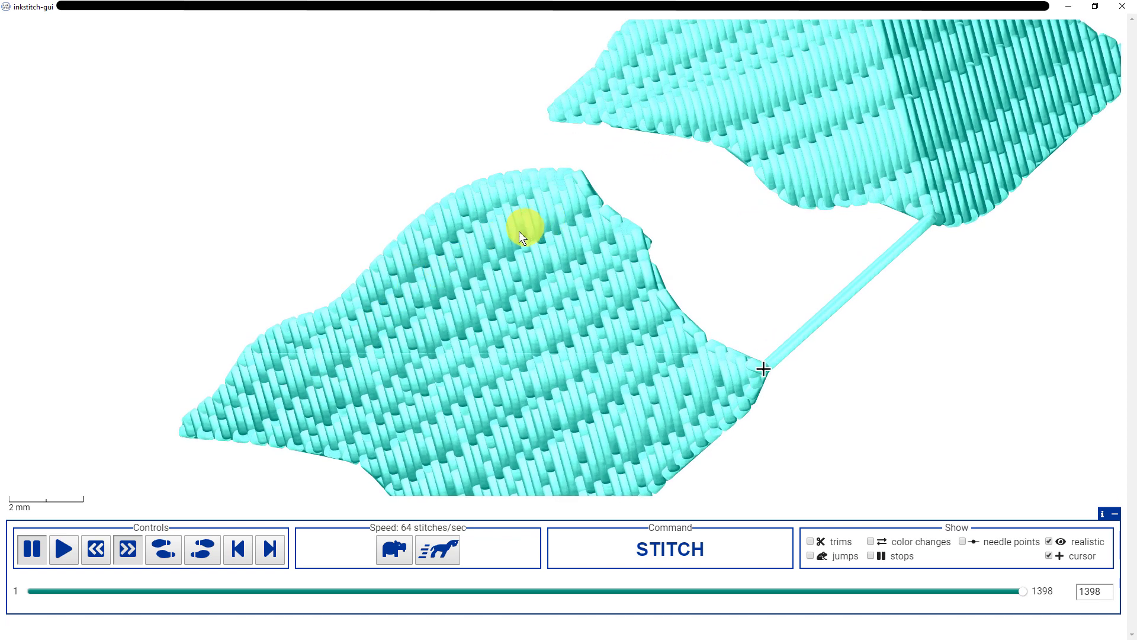
scroll(474, 255, "up", 1)
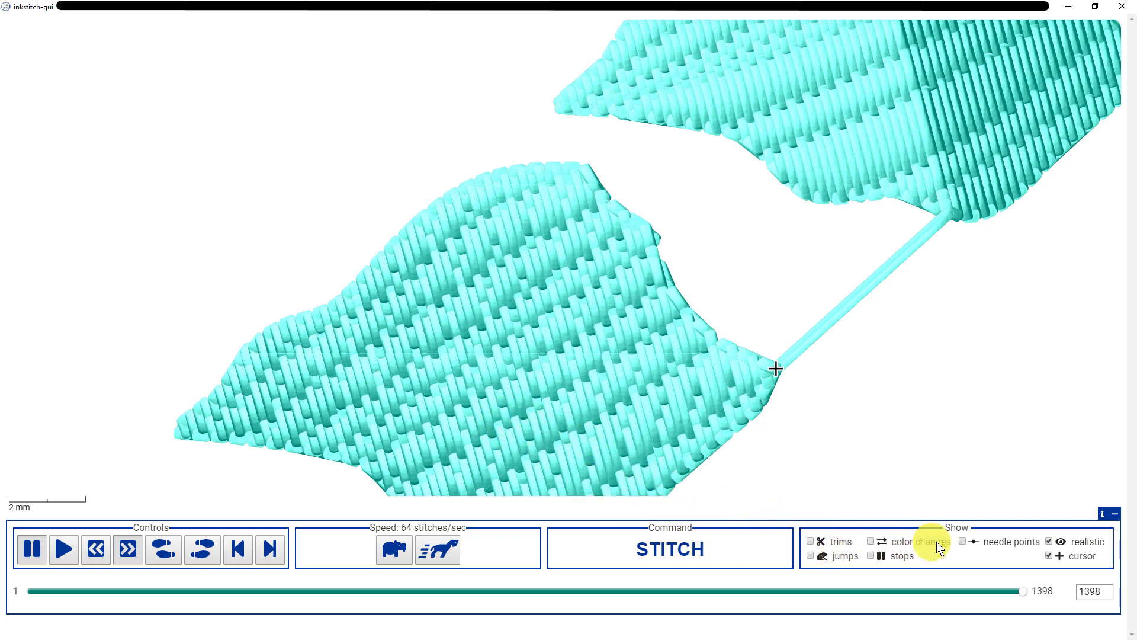
Step: Show the needle points with realistic rendering turned off to inspect the stitch placement, and close the preview
left_click(963, 542)
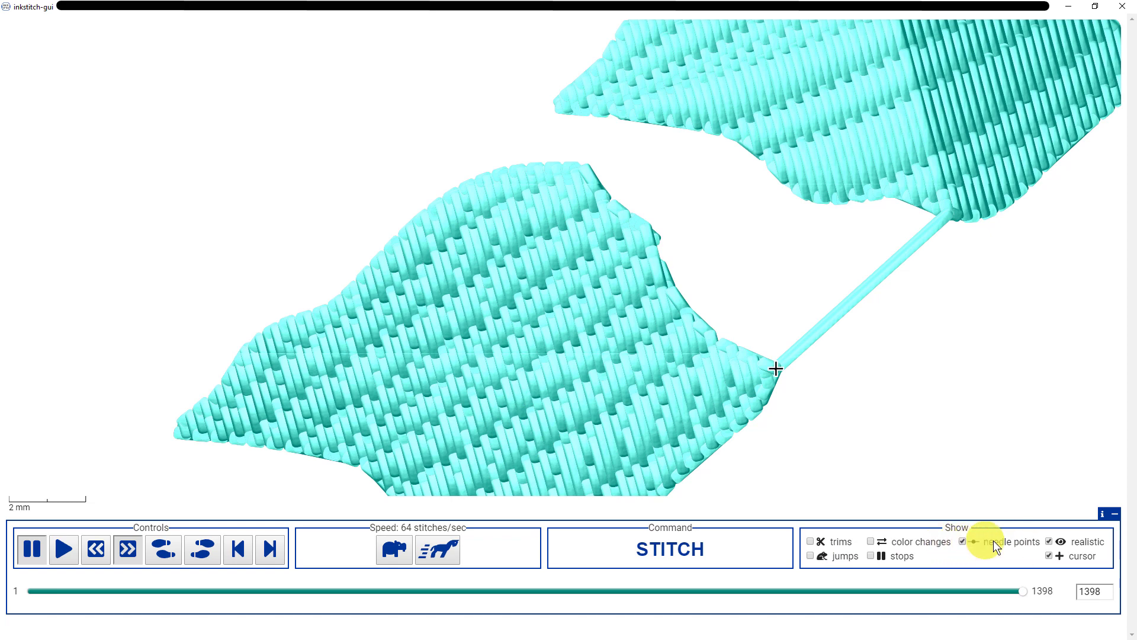
left_click(1048, 542)
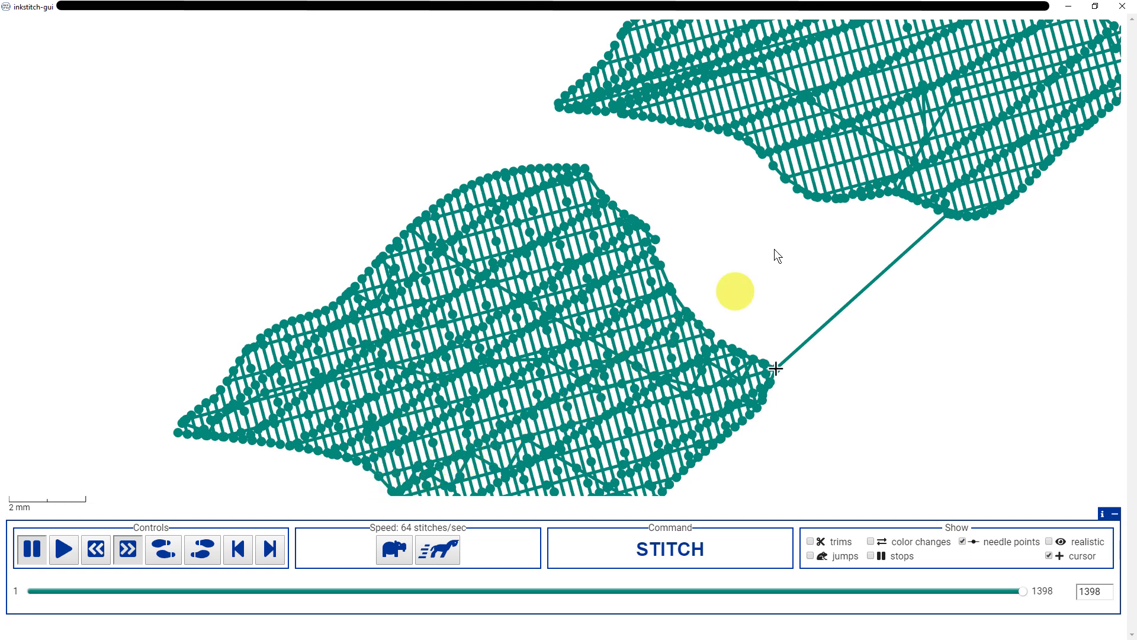
left_click(1130, 8)
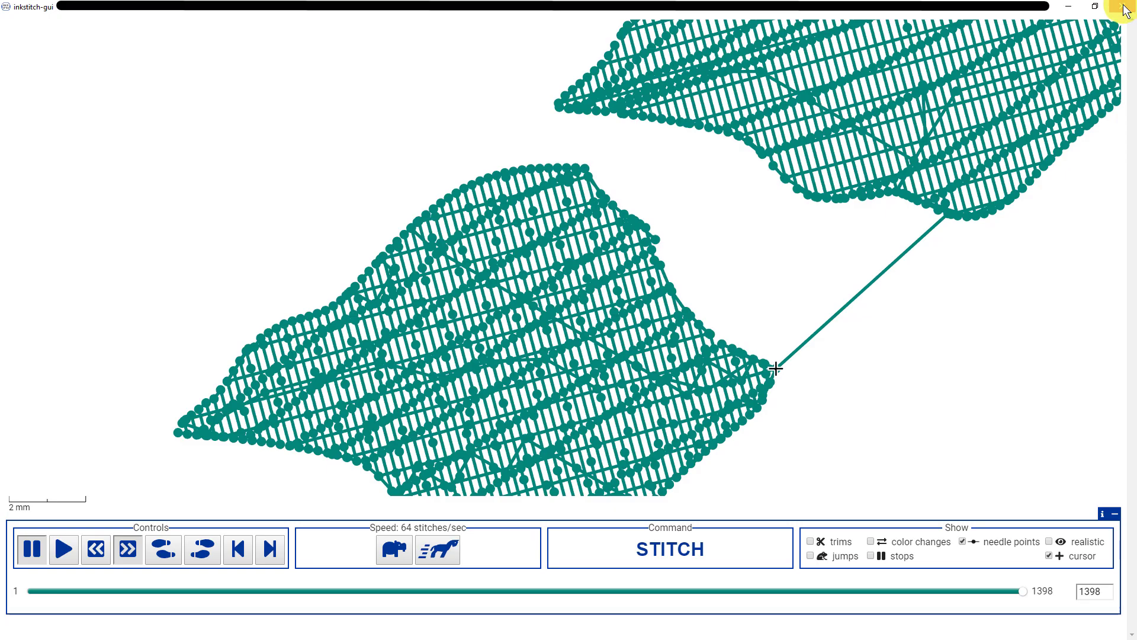
Step: Disable the AutoFill underlay for both green leaf groups in Ink/Stitch Params and apply the settings
left_click(409, 395)
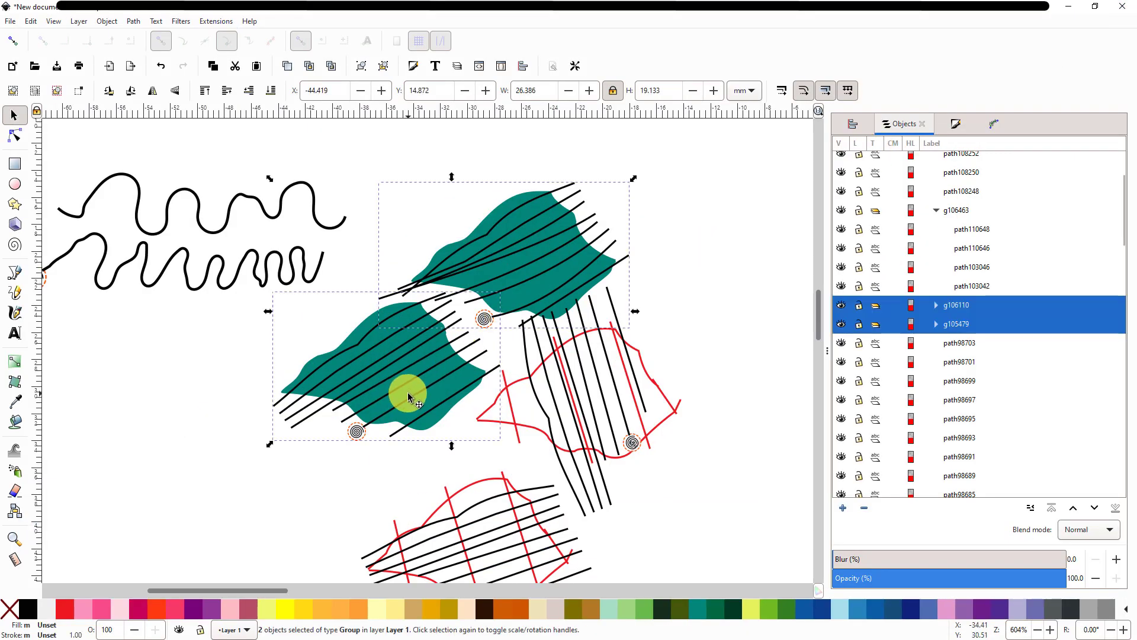
left_click(408, 396)
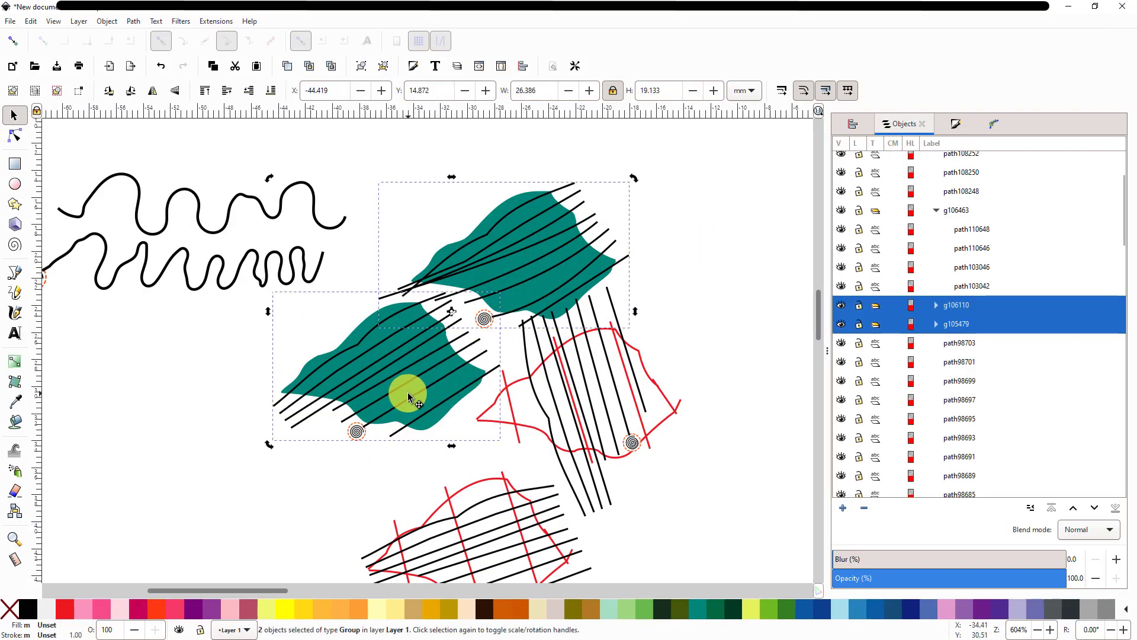
left_click(212, 21)
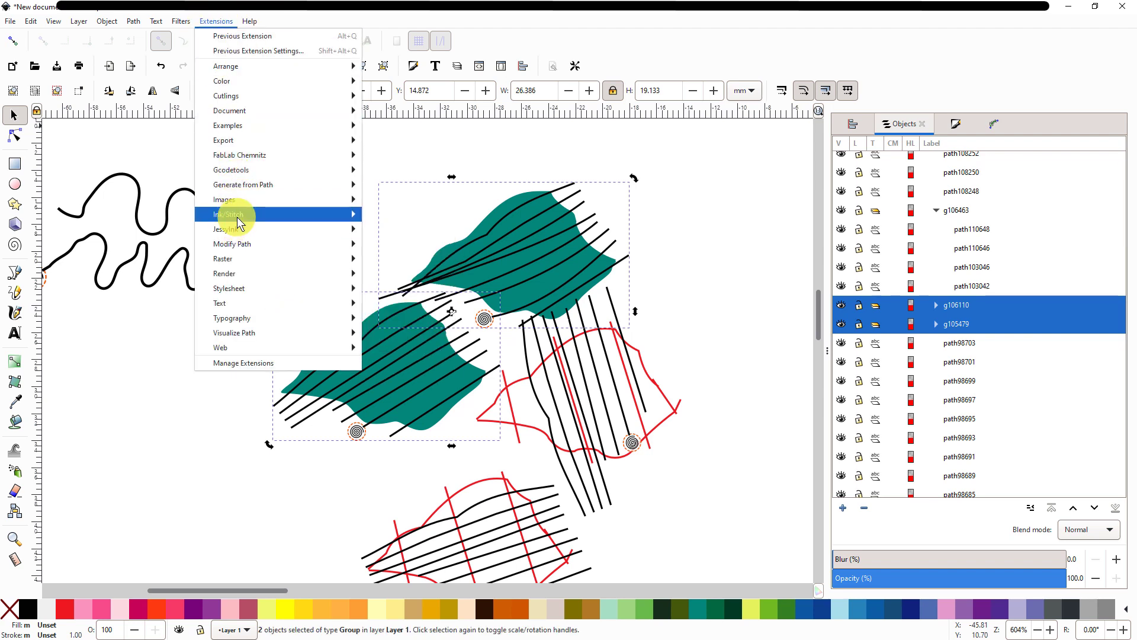
mouse_move(228, 216)
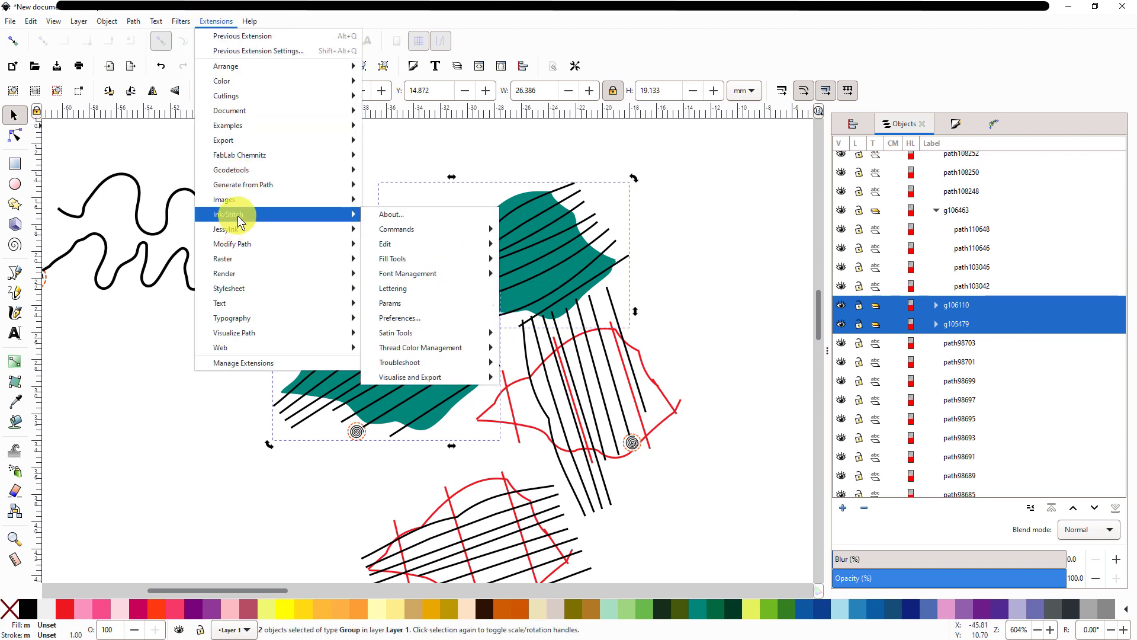
left_click(407, 307)
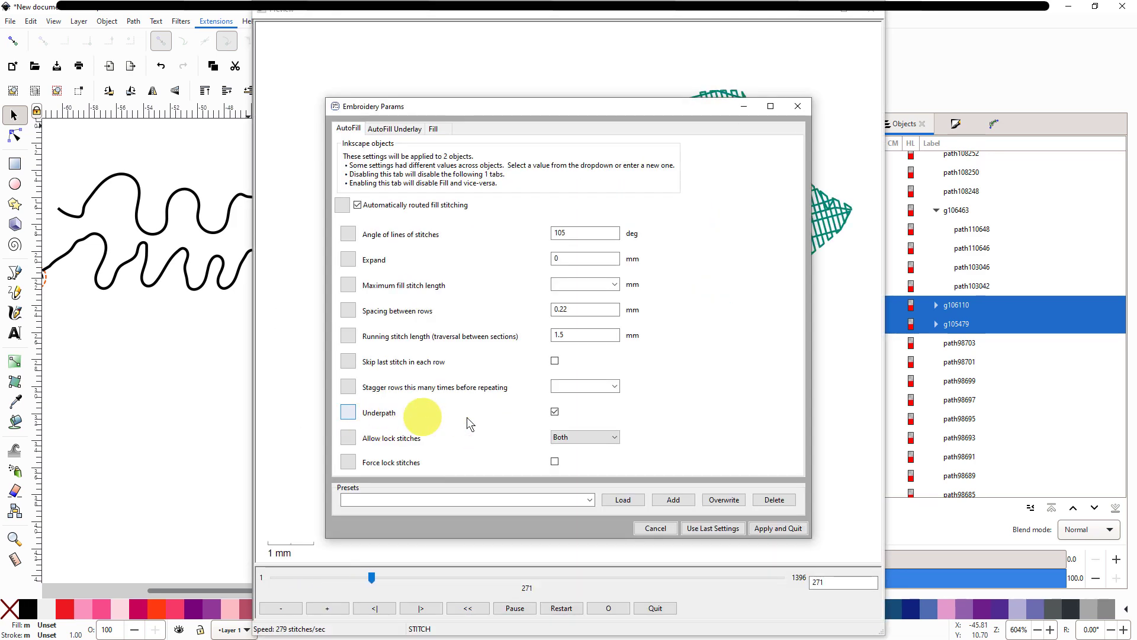
left_click(399, 129)
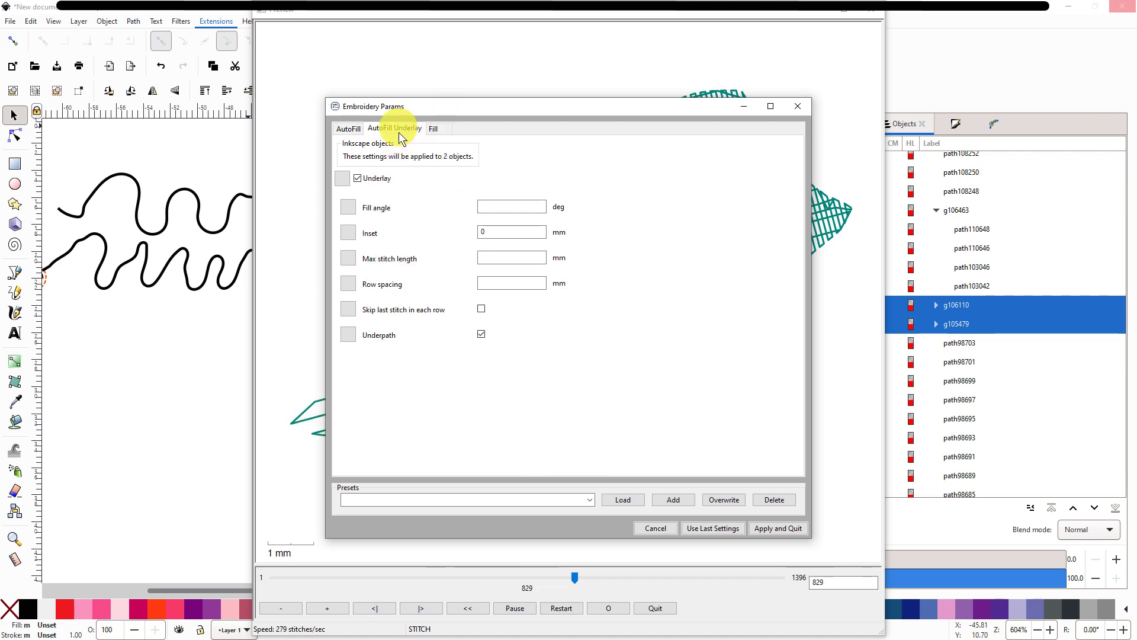
left_click(360, 178)
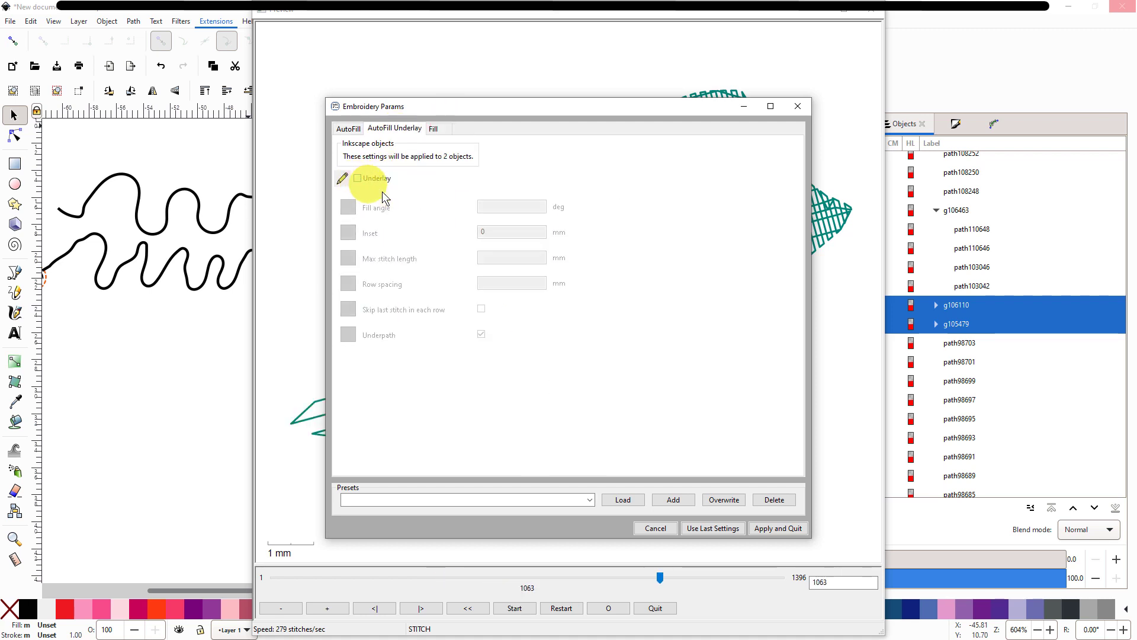
left_click(778, 529)
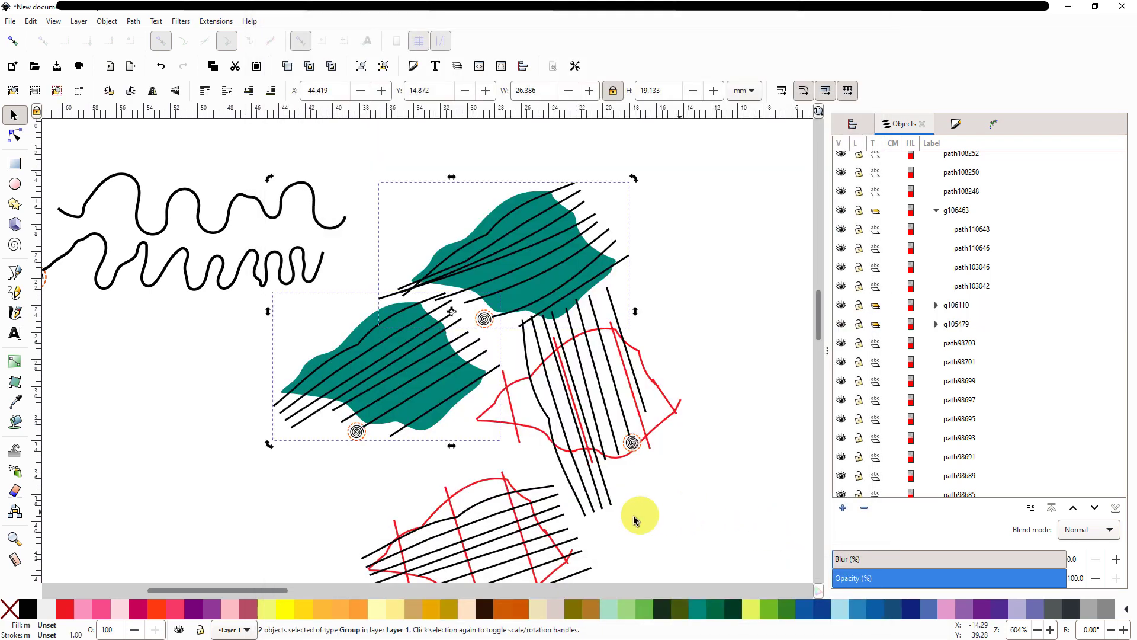
Step: Reopen both green leaf groups in Ink/Stitch's Simulator / Realistic Preview and play the stitching at 128 stitches per second
left_click(215, 22)
mouse_move(234, 215)
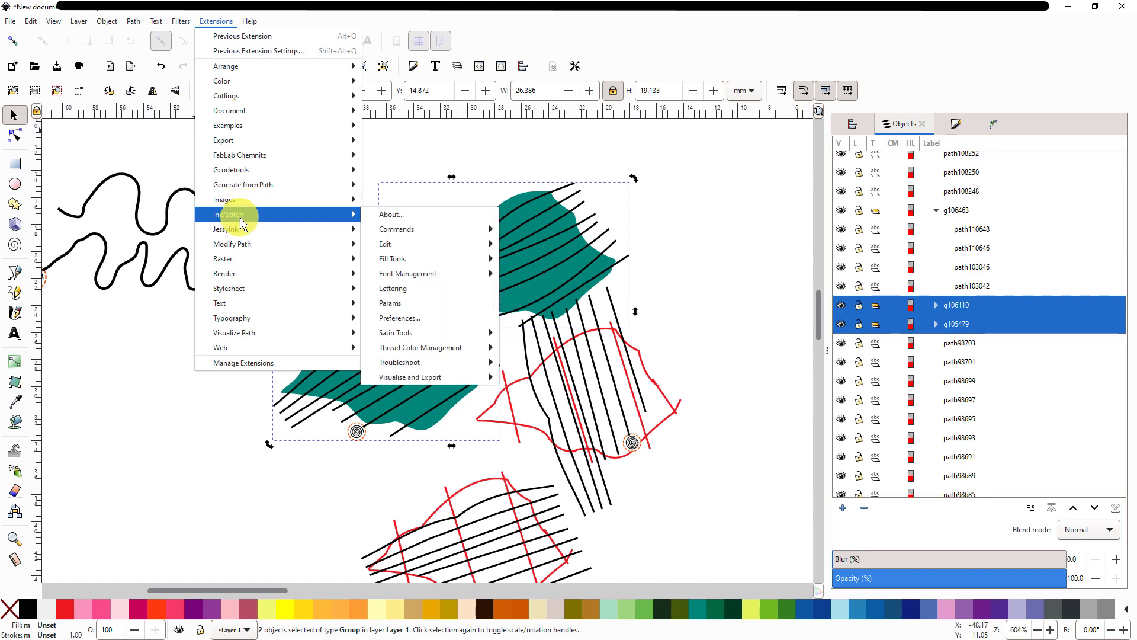
mouse_move(413, 373)
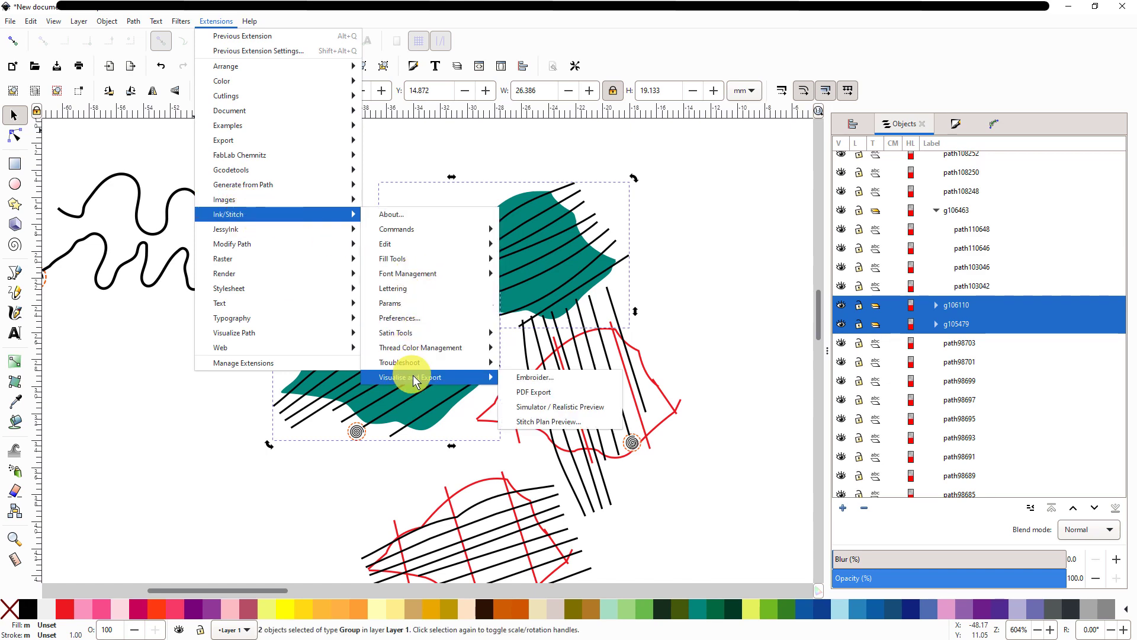
left_click(530, 411)
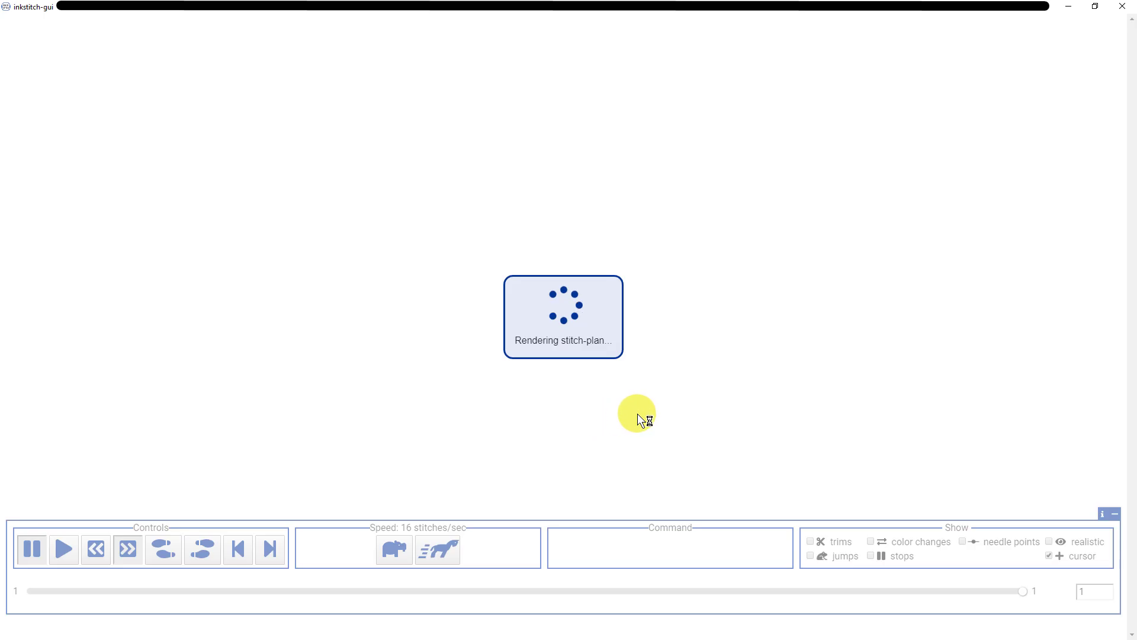
left_click(439, 548)
left_click(439, 548)
left_click(439, 547)
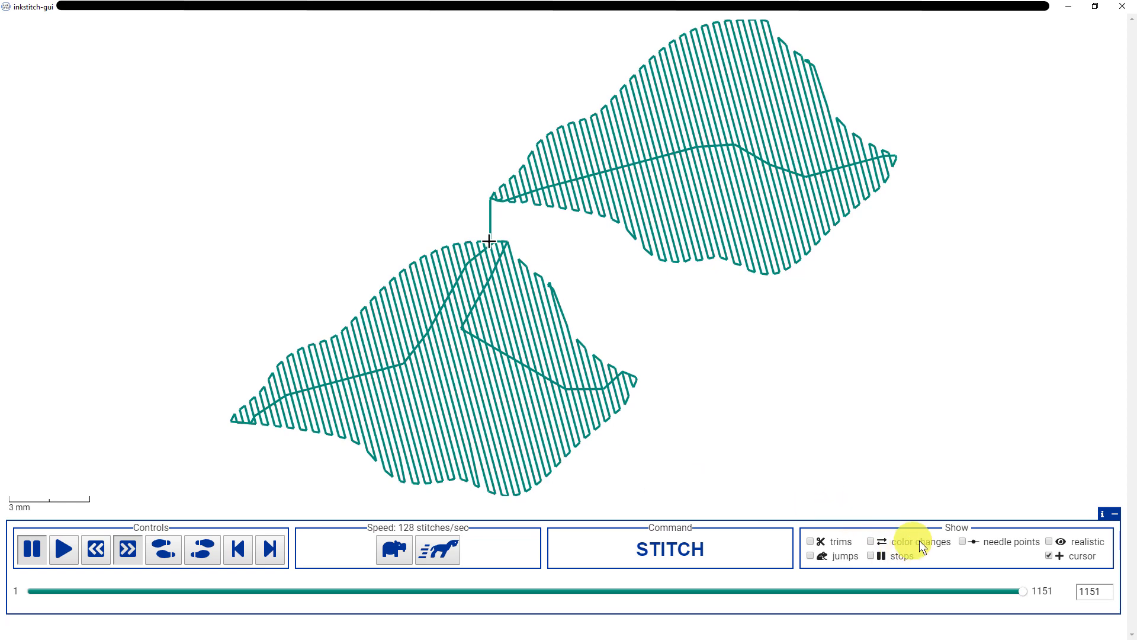
Step: Show the needle points and compare their distribution along the pattern lines in the lower and upper leaves
left_click(962, 541)
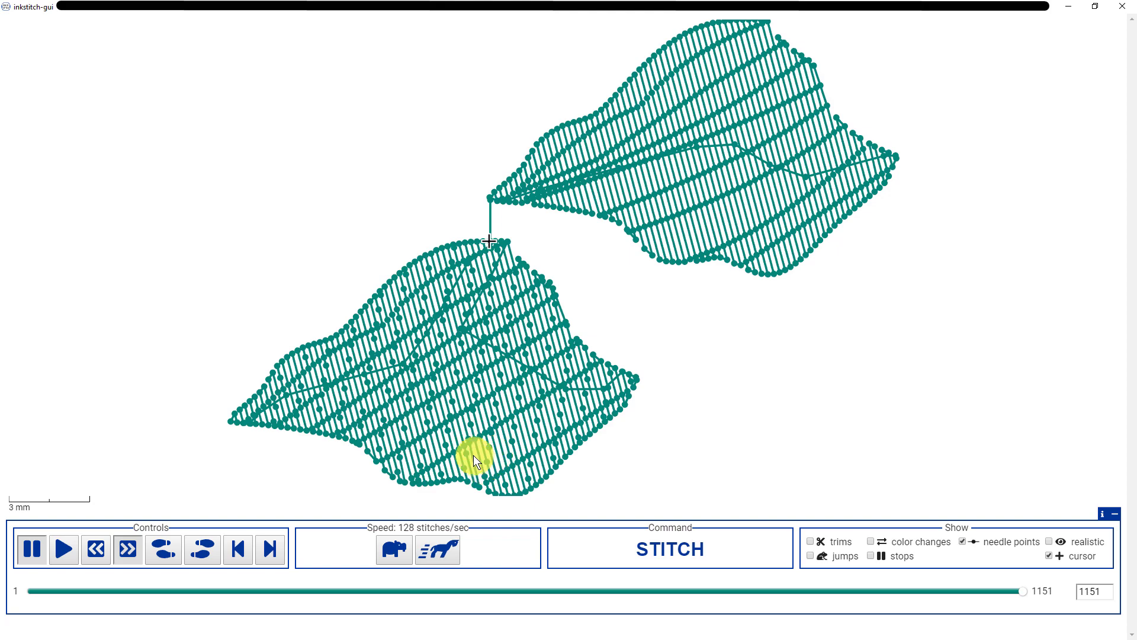
scroll(467, 464, "up", 6)
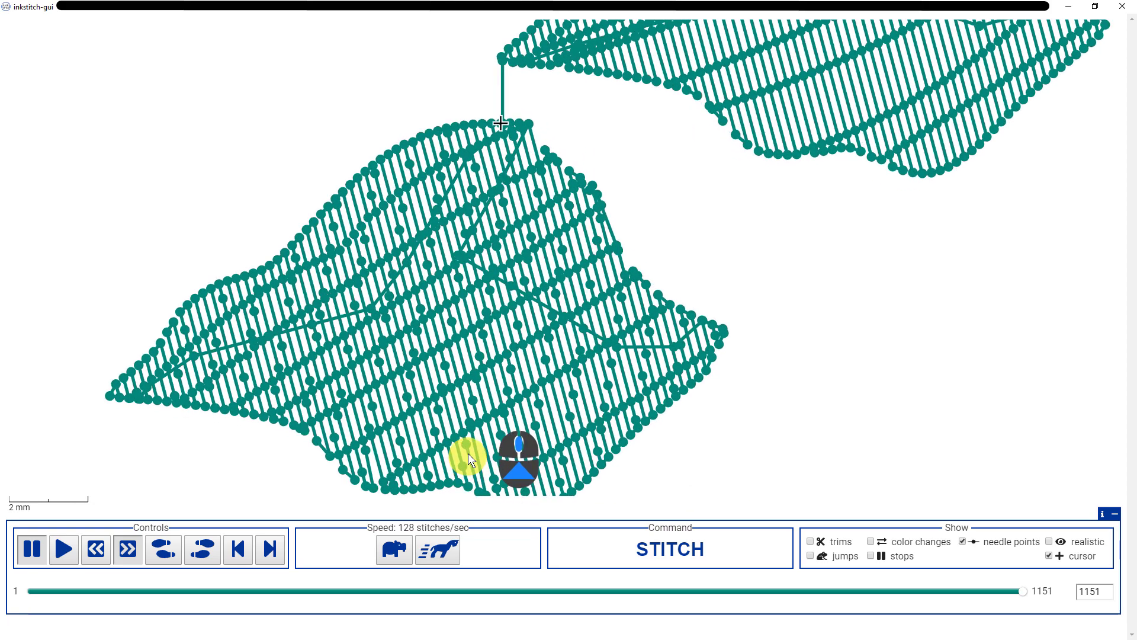
scroll(469, 456, "up", 2)
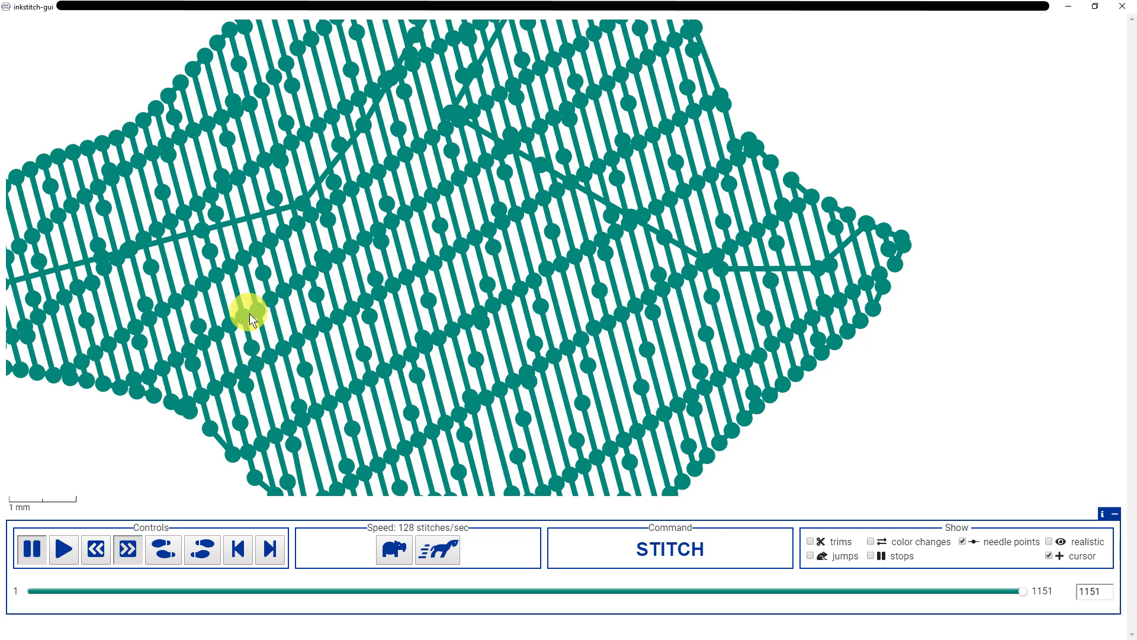
scroll(426, 272, "down", 5)
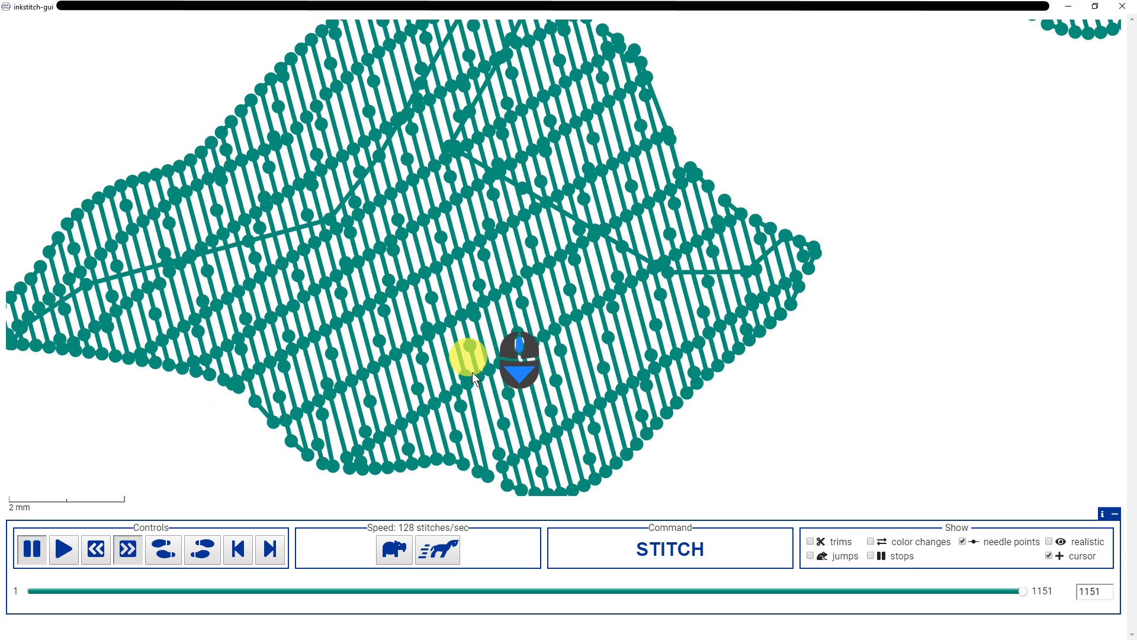
left_click_drag(745, 260, 548, 504)
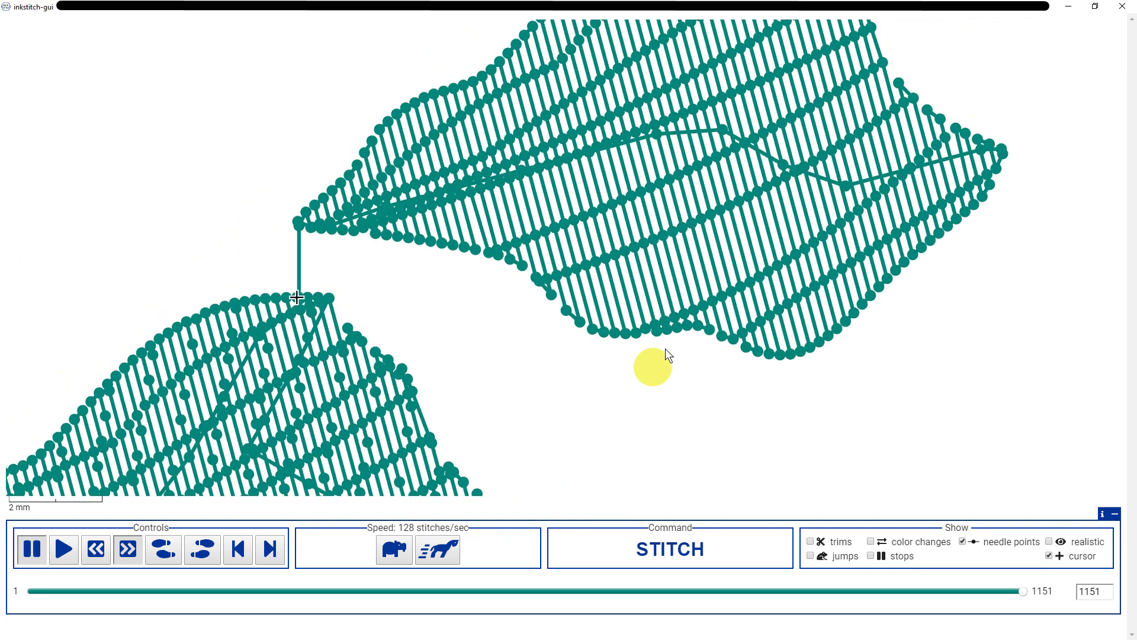
mouse_move(669, 324)
left_mouse_down()
mouse_move(618, 400)
mouse_move(575, 439)
mouse_move(564, 429)
left_mouse_up()
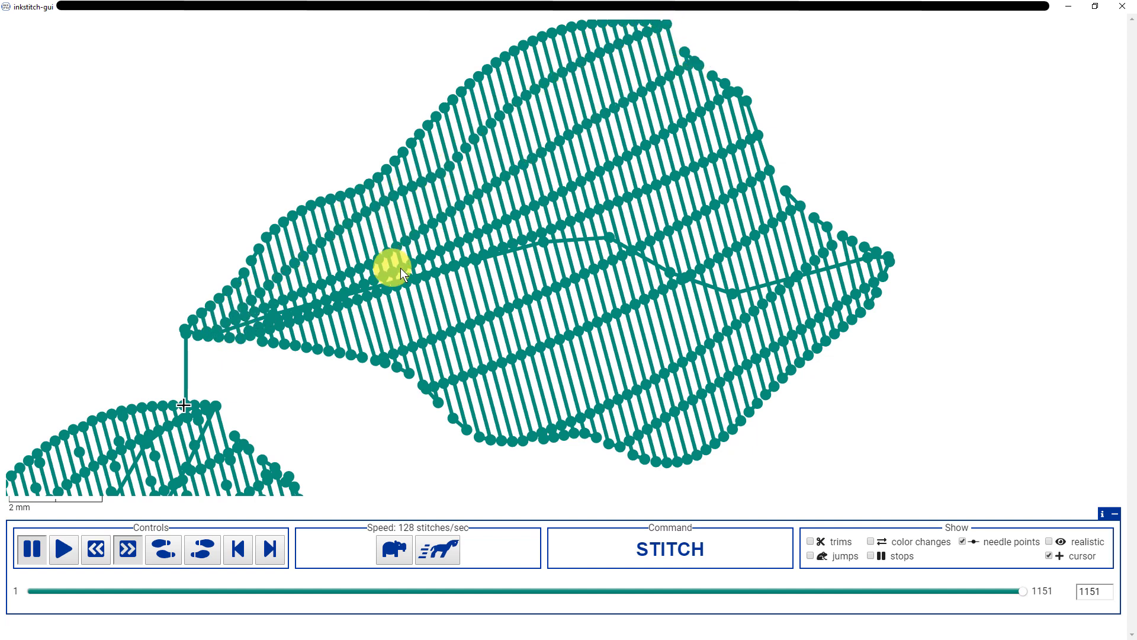
scroll(622, 320, "down", 5)
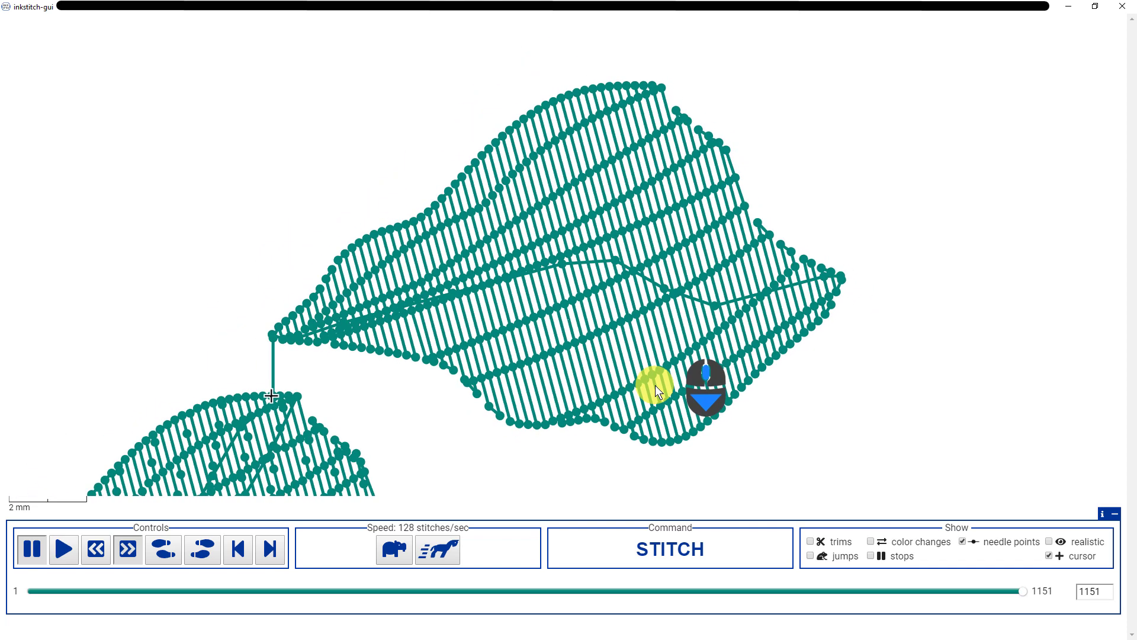
scroll(469, 450, "down", 3)
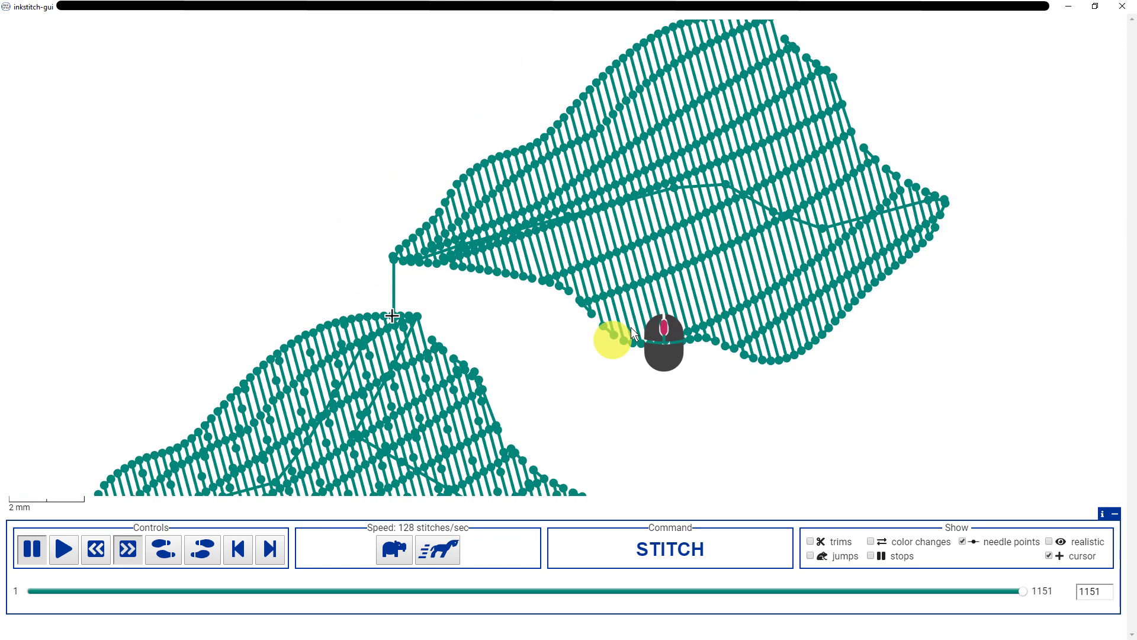
scroll(637, 335, "down", 2)
scroll(637, 336, "down", 5)
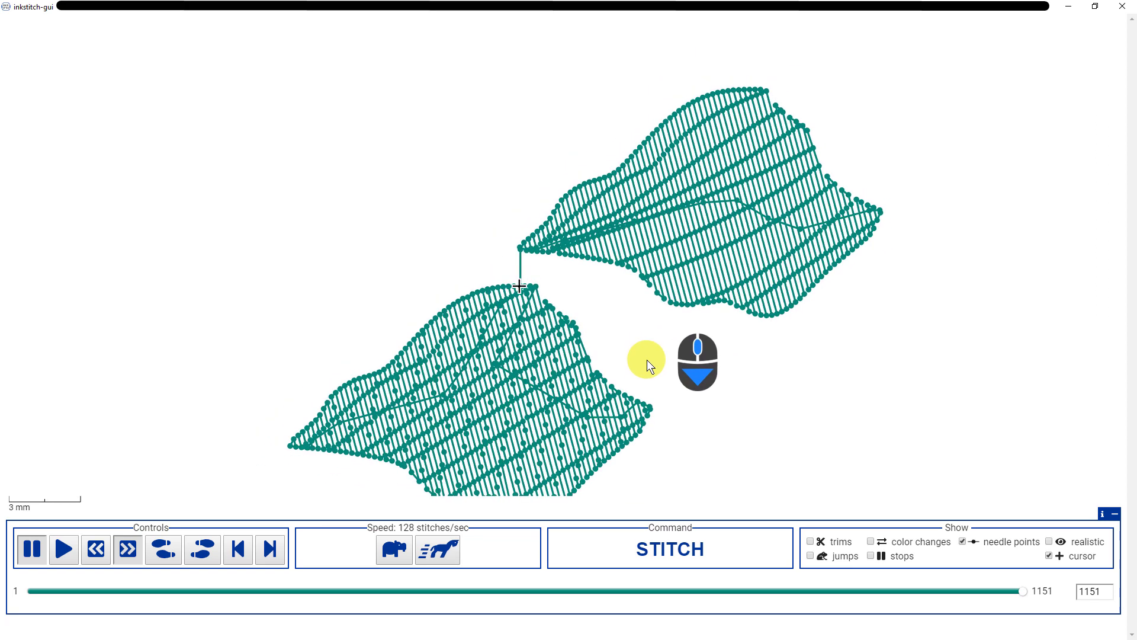
left_click_drag(690, 416, 634, 340)
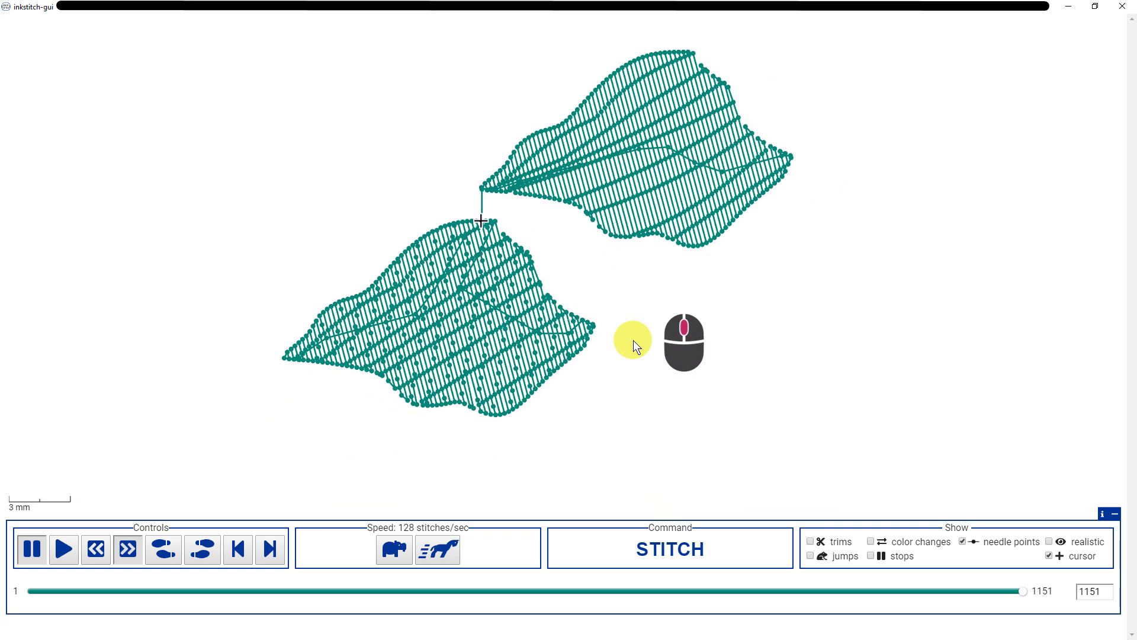